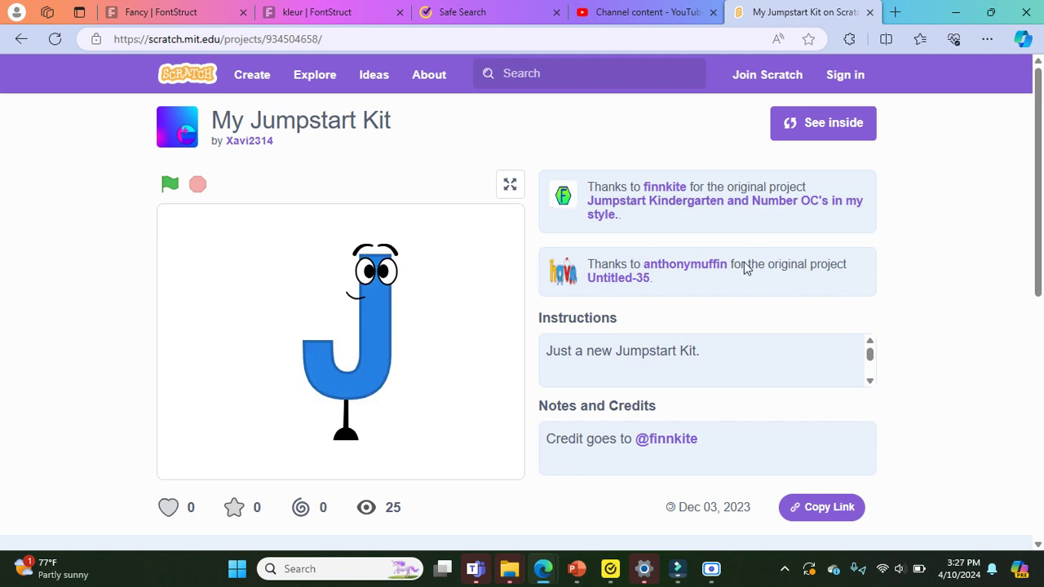
- Open the My Jumpstart Kit project in the editor and browse the costumes of the Arms sprite
{"action": "left_click", "coordinate": [822, 133]}
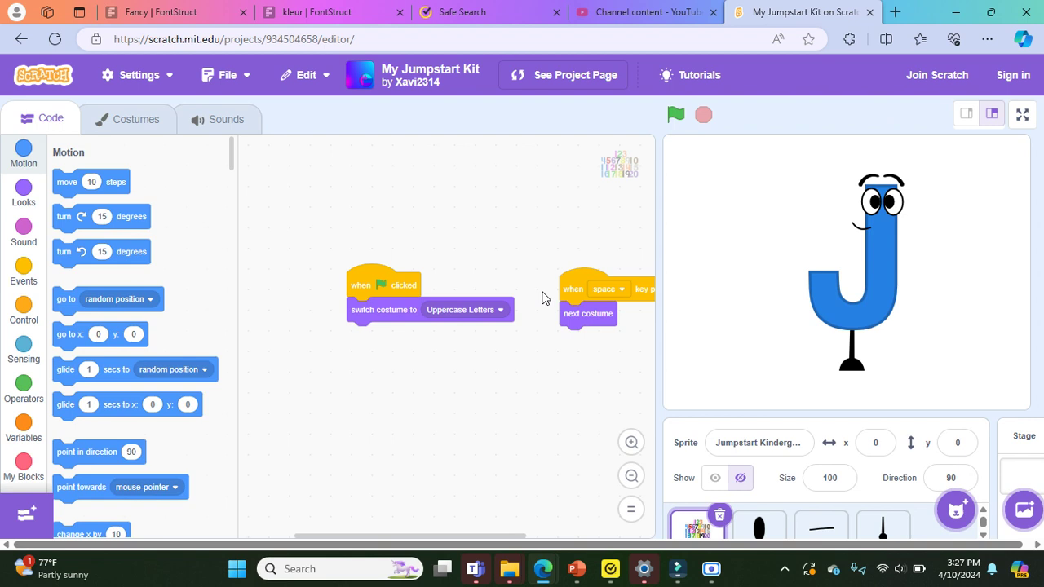
{"action": "left_click", "coordinate": [883, 526]}
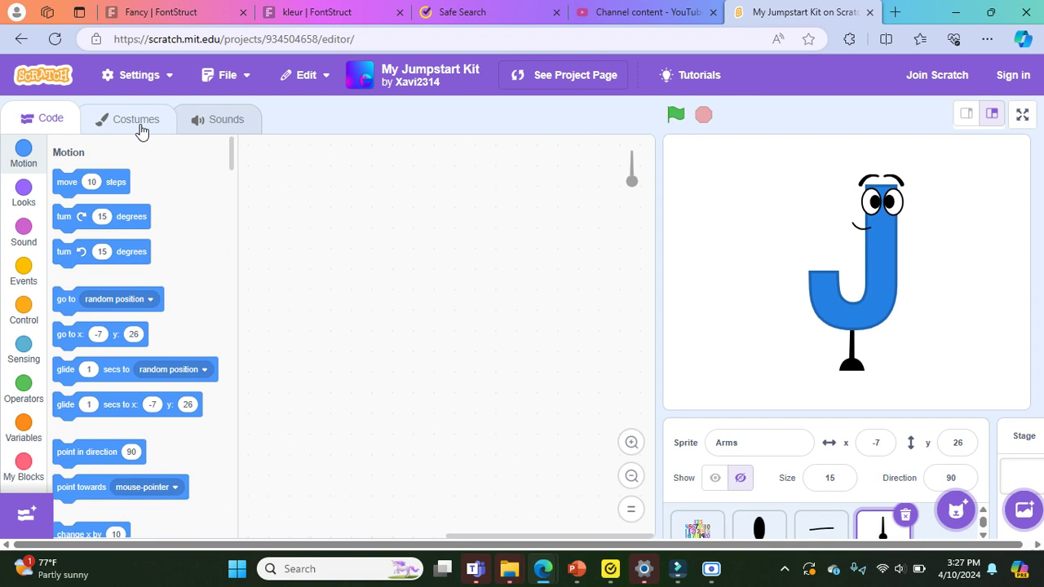
{"action": "left_click", "coordinate": [137, 121]}
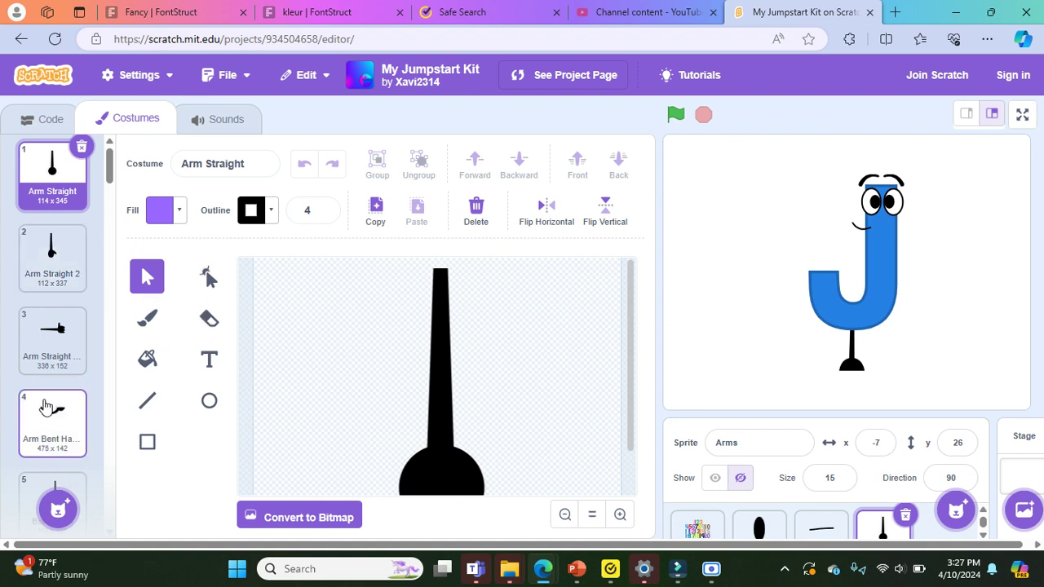
{"action": "scroll", "coordinate": [44, 406], "scroll_direction": "down", "scroll_amount": 10}
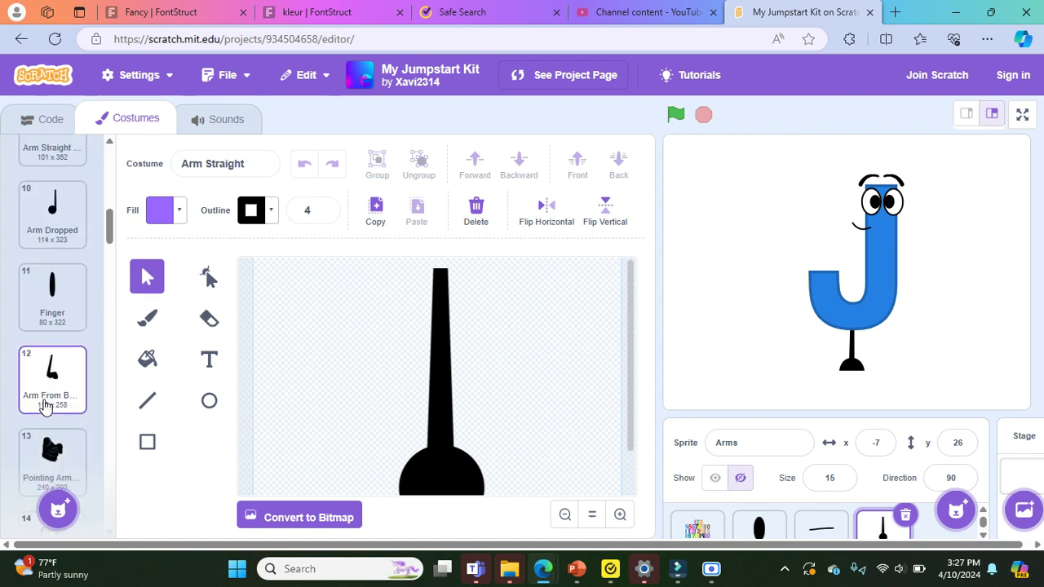
{"action": "scroll", "coordinate": [45, 406], "scroll_direction": "down", "scroll_amount": 10}
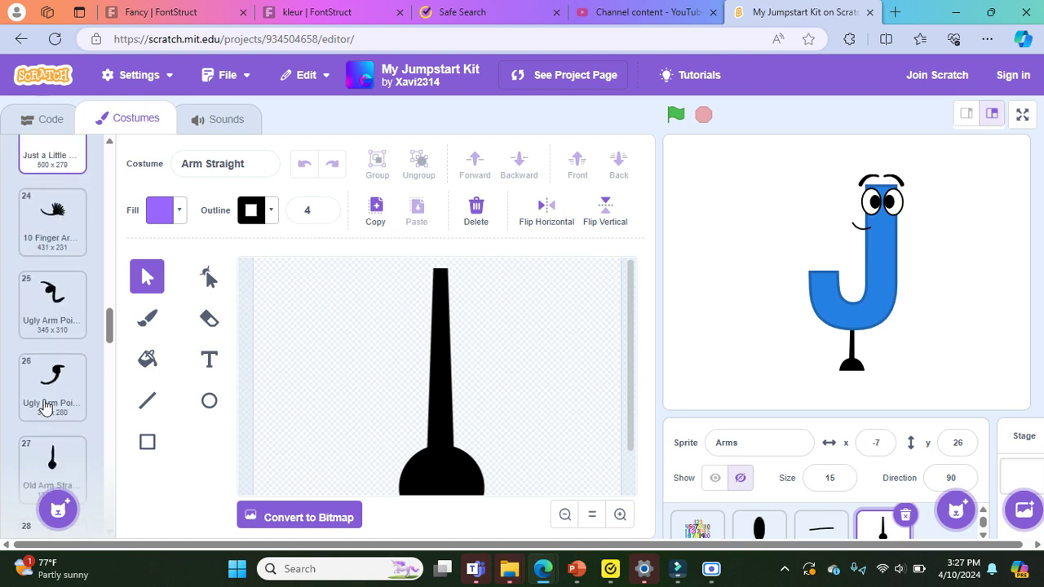
{"action": "scroll", "coordinate": [45, 406], "scroll_direction": "down", "scroll_amount": 5}
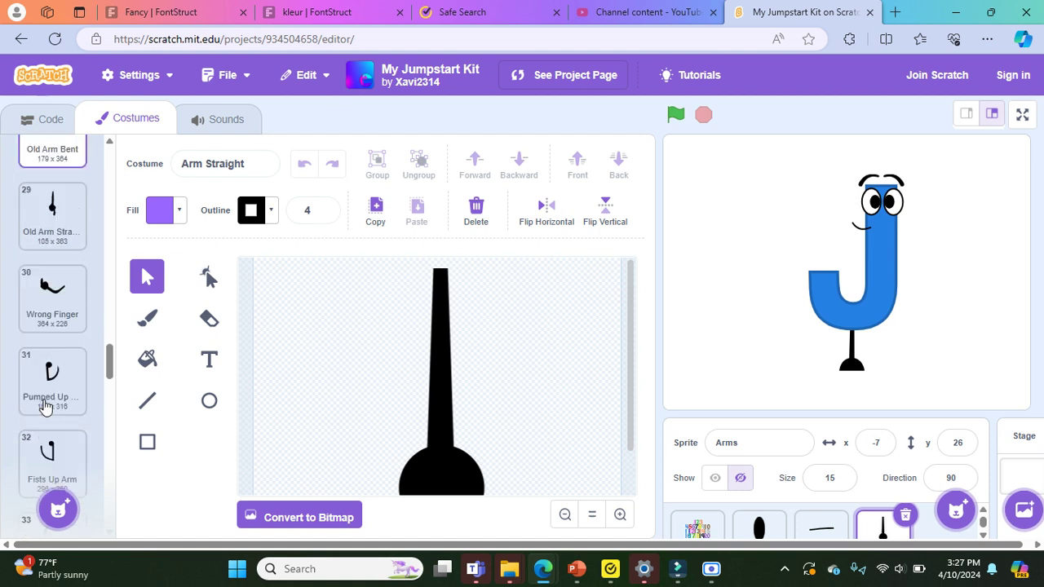
{"action": "scroll", "coordinate": [394, 428], "scroll_direction": "down", "scroll_amount": 1}
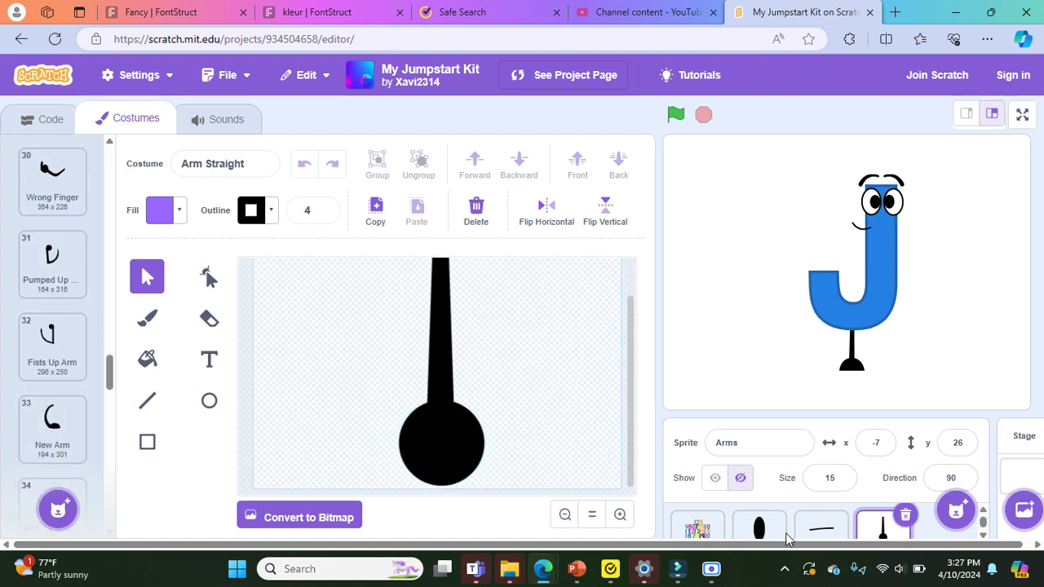
- Copy the leg artwork from the Legs sprite's Leg Bent Tilted costume
{"action": "scroll", "coordinate": [811, 532], "scroll_direction": "down", "scroll_amount": 2}
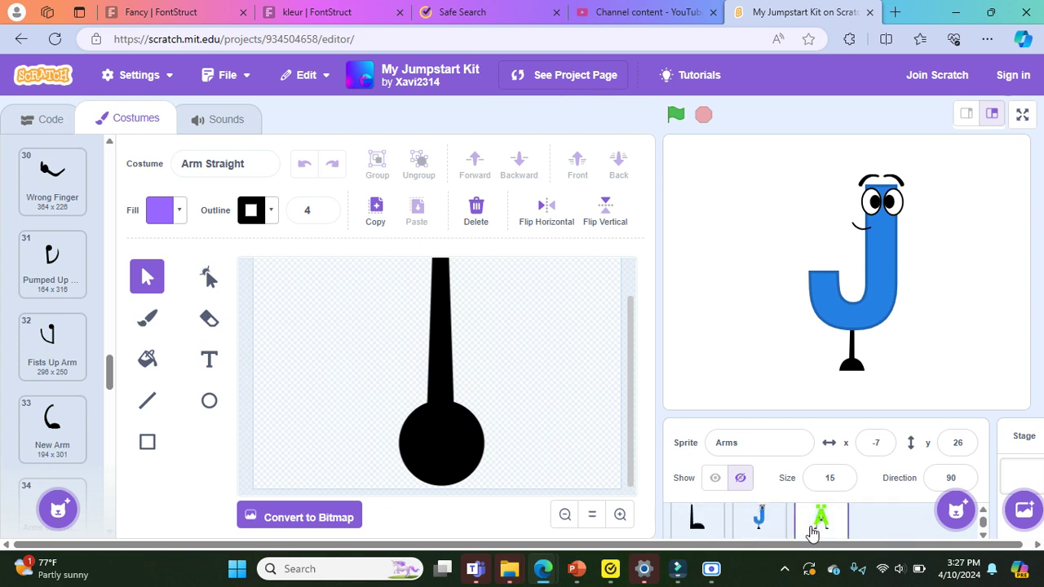
{"action": "left_click", "coordinate": [696, 522]}
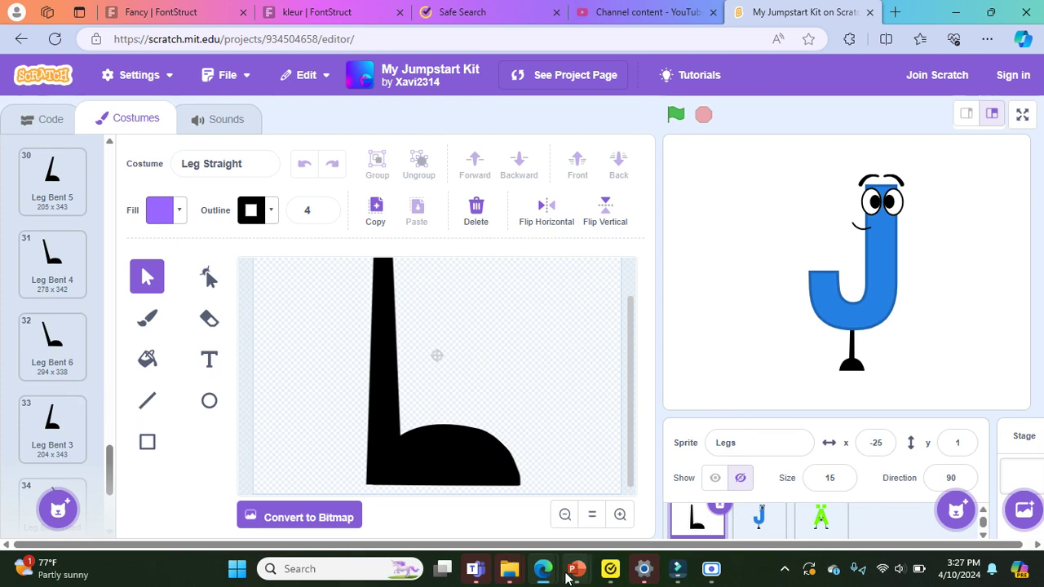
{"action": "mouse_move", "coordinate": [568, 577]}
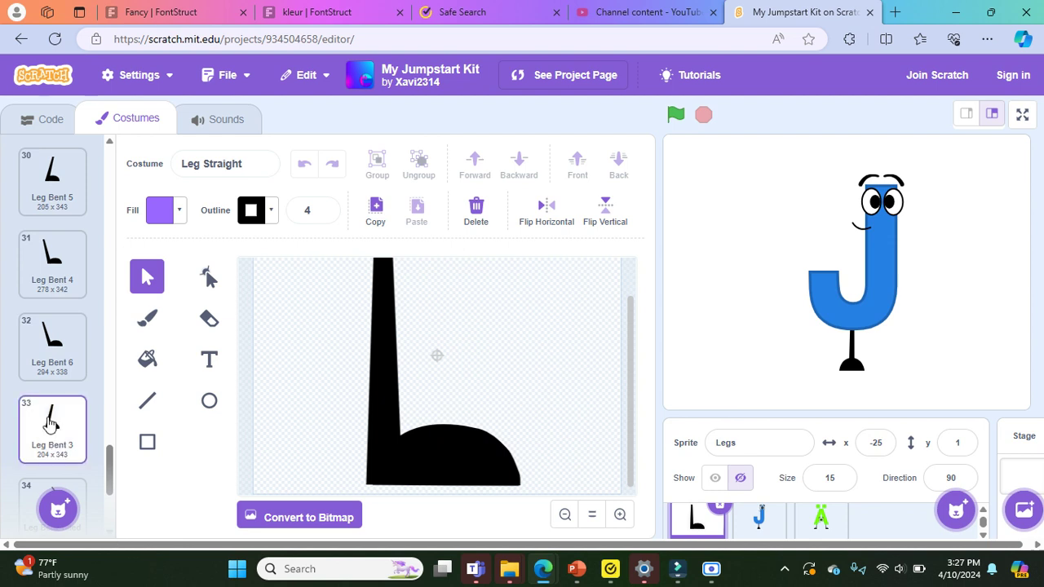
{"action": "scroll", "coordinate": [51, 422], "scroll_direction": "down", "scroll_amount": 3}
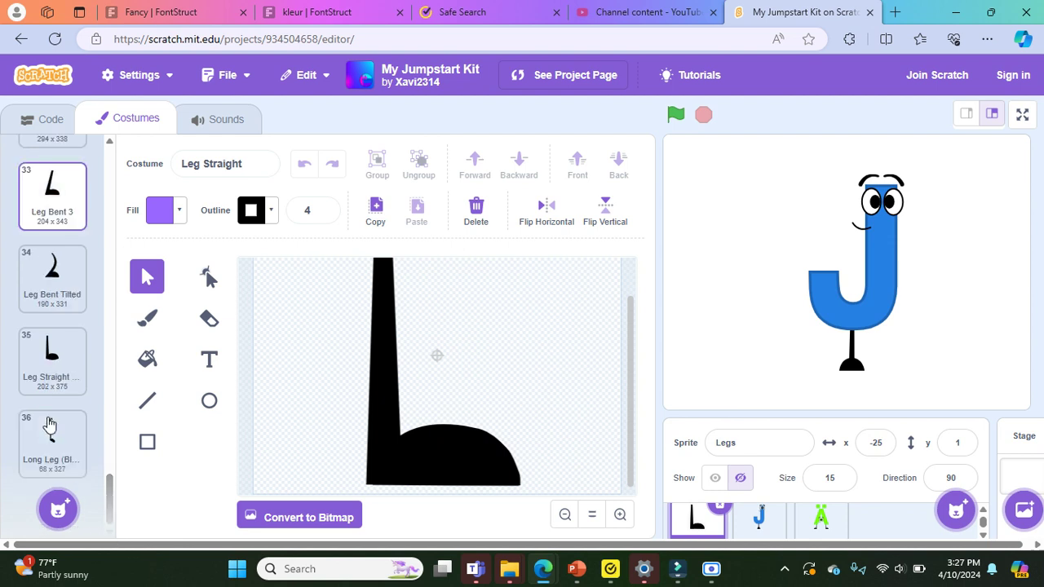
{"action": "left_click", "coordinate": [65, 284]}
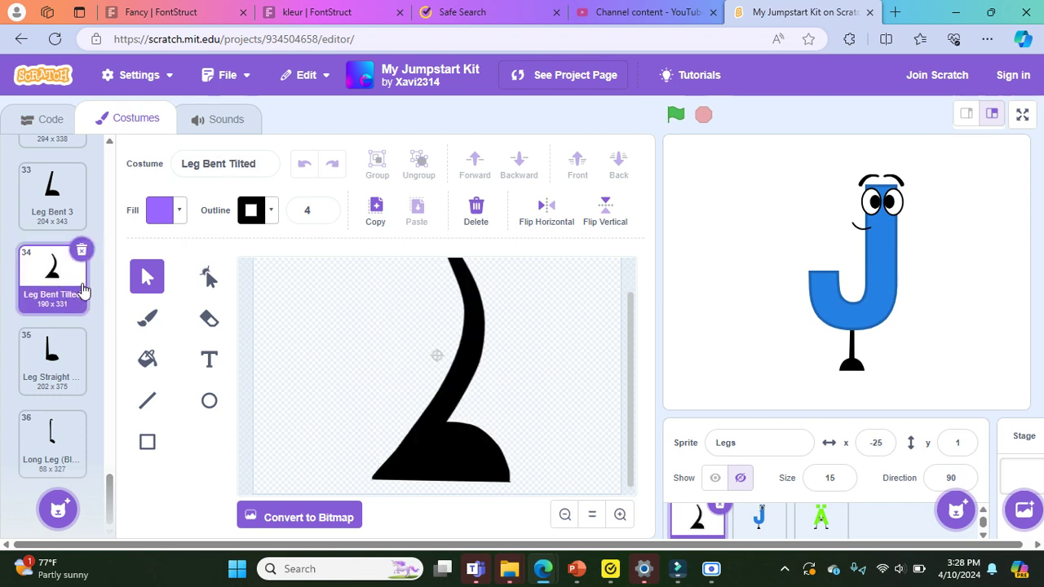
{"action": "left_click", "coordinate": [438, 405]}
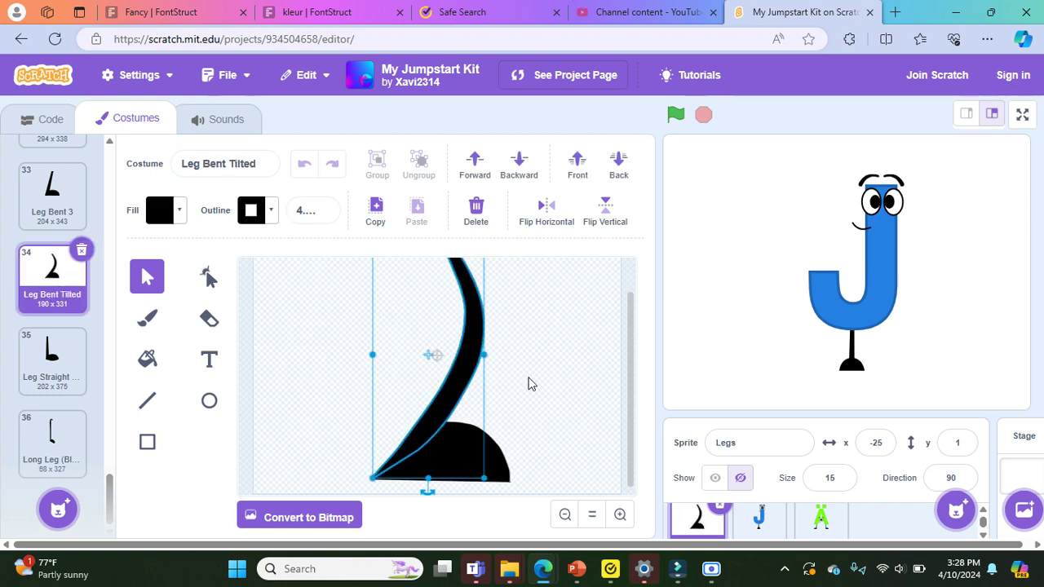
{"action": "left_click", "coordinate": [541, 338]}
{"action": "left_click", "coordinate": [375, 214]}
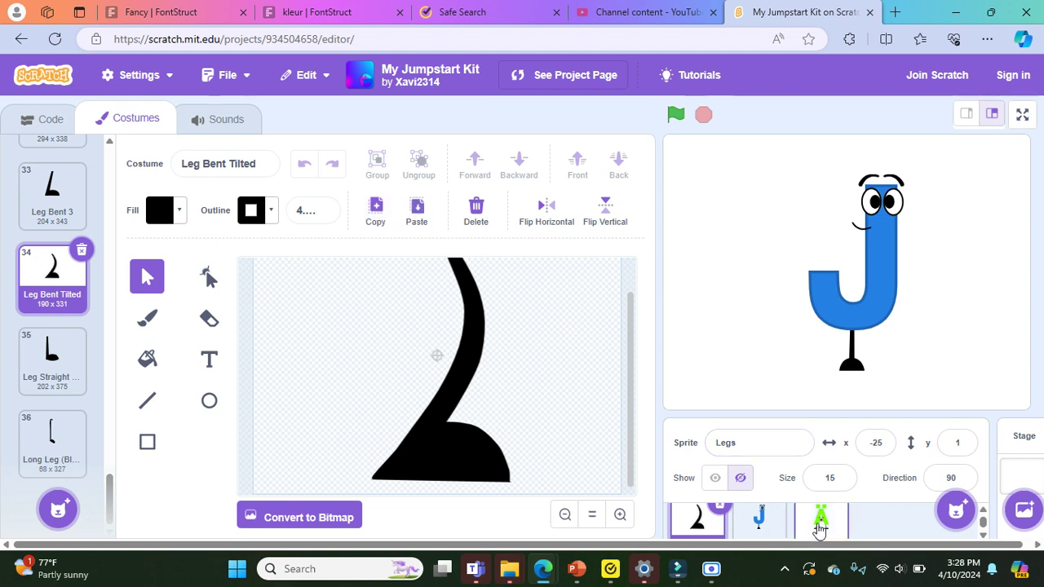
- Paste the copied leg into the Big Blue J costume of the sprite showing the letter J
{"action": "scroll", "coordinate": [820, 529], "scroll_direction": "down", "scroll_amount": 3}
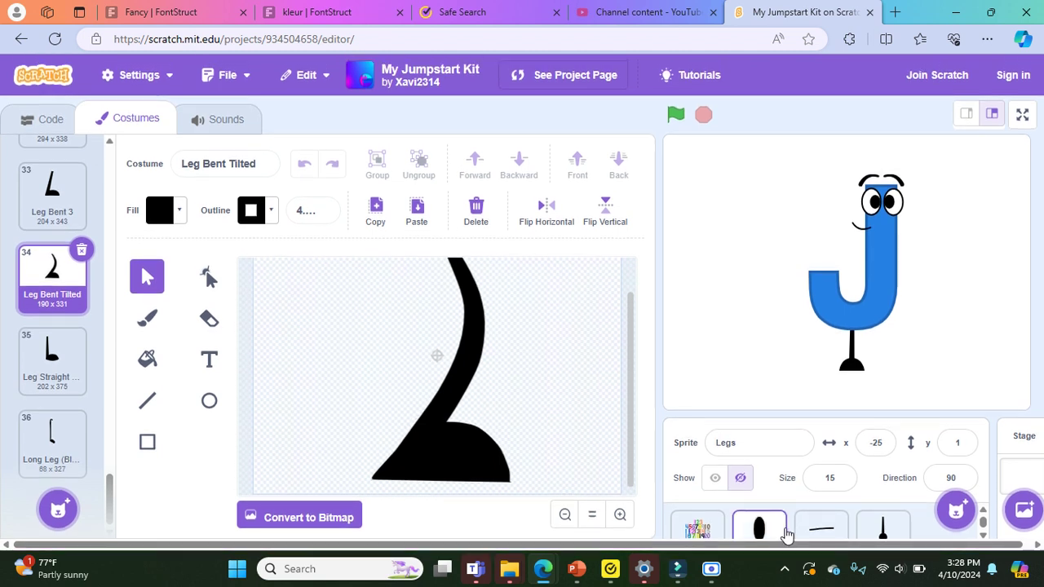
{"action": "scroll", "coordinate": [786, 535], "scroll_direction": "up", "scroll_amount": 2}
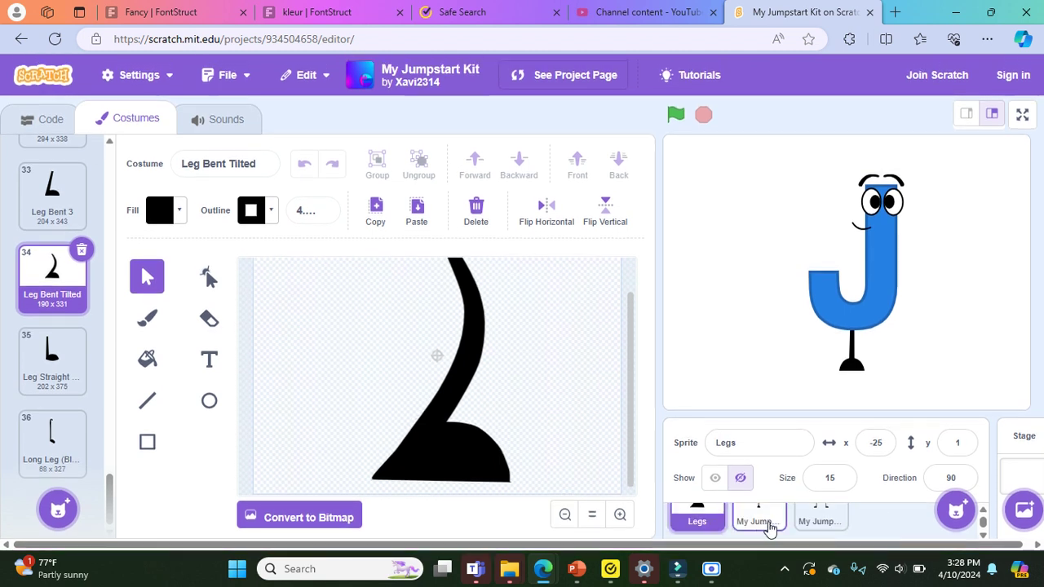
{"action": "left_click", "coordinate": [779, 514]}
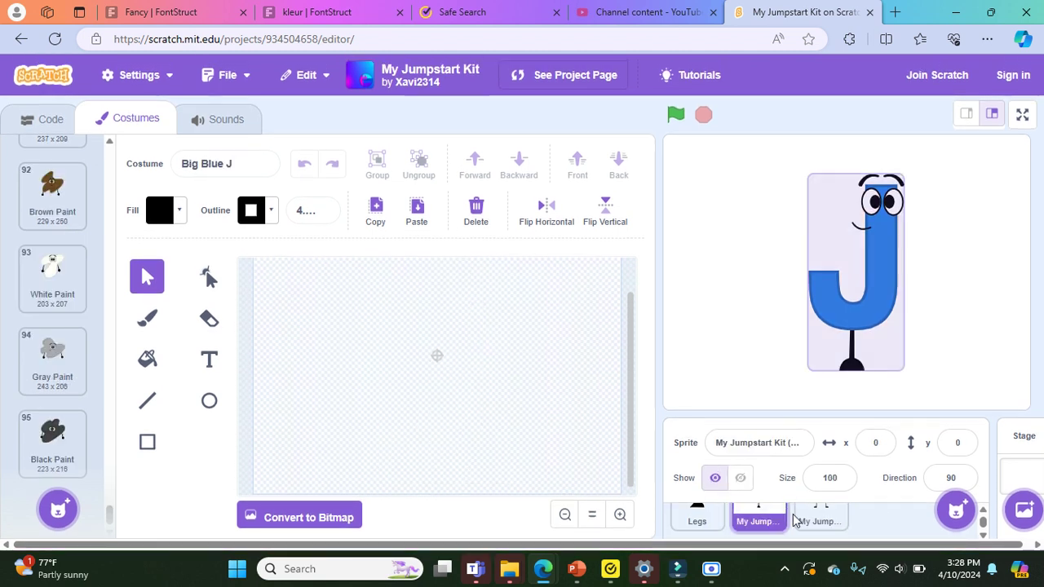
{"action": "left_click", "coordinate": [594, 514]}
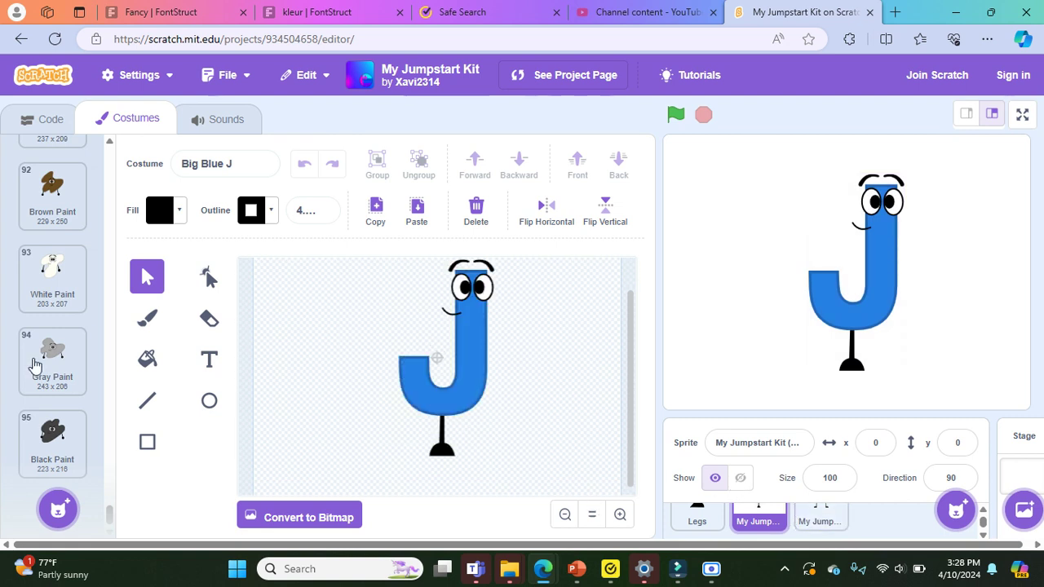
{"action": "left_click", "coordinate": [417, 216]}
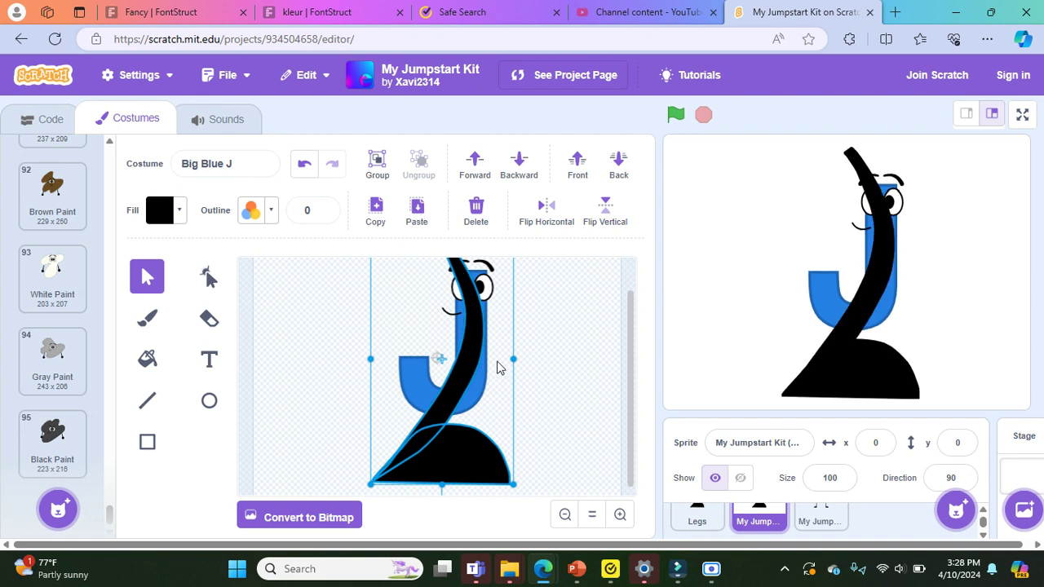
- Shrink the pasted leg to match the existing one and place it beneath the J's curve, to the right of the first leg
{"action": "left_click_drag", "start_coordinate": [512, 484], "coordinate": [473, 454]}
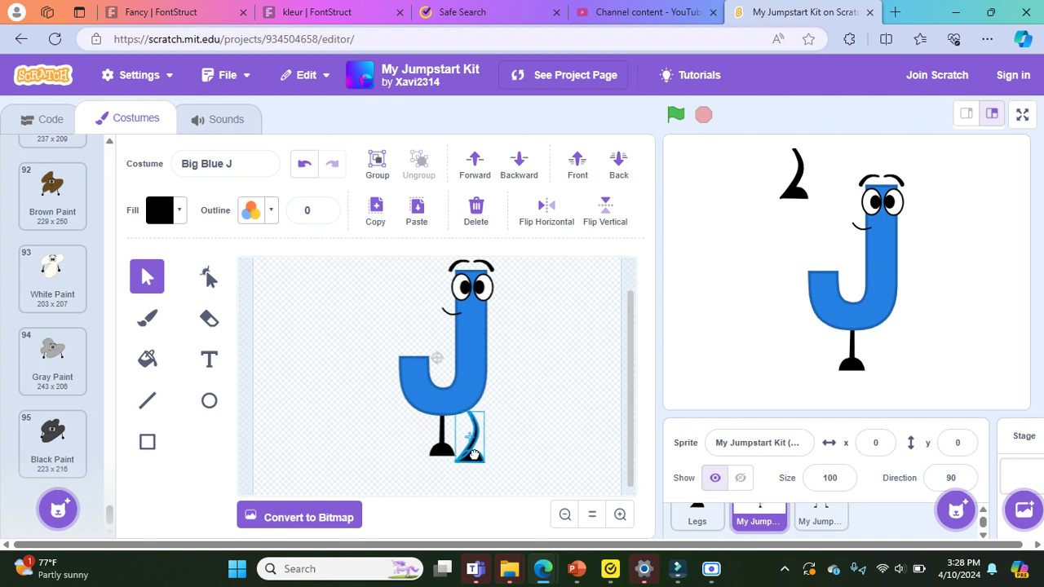
{"action": "key", "text": "Up"}
{"action": "key", "text": "Up"}
{"action": "key", "text": "Up"}
{"action": "key", "text": "Up"}
{"action": "key", "text": "Up"}
{"action": "key", "text": "Up"}
{"action": "key", "text": "Up"}
{"action": "key", "text": "Up"}
{"action": "key", "text": "Up"}
{"action": "key", "text": "Up"}
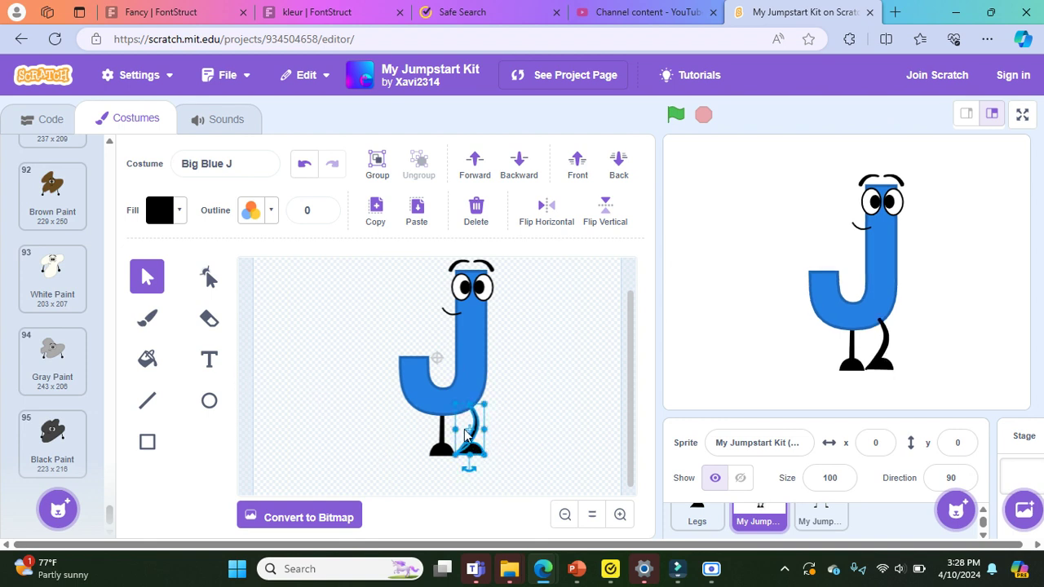
{"action": "left_click_drag", "start_coordinate": [475, 454], "coordinate": [480, 458]}
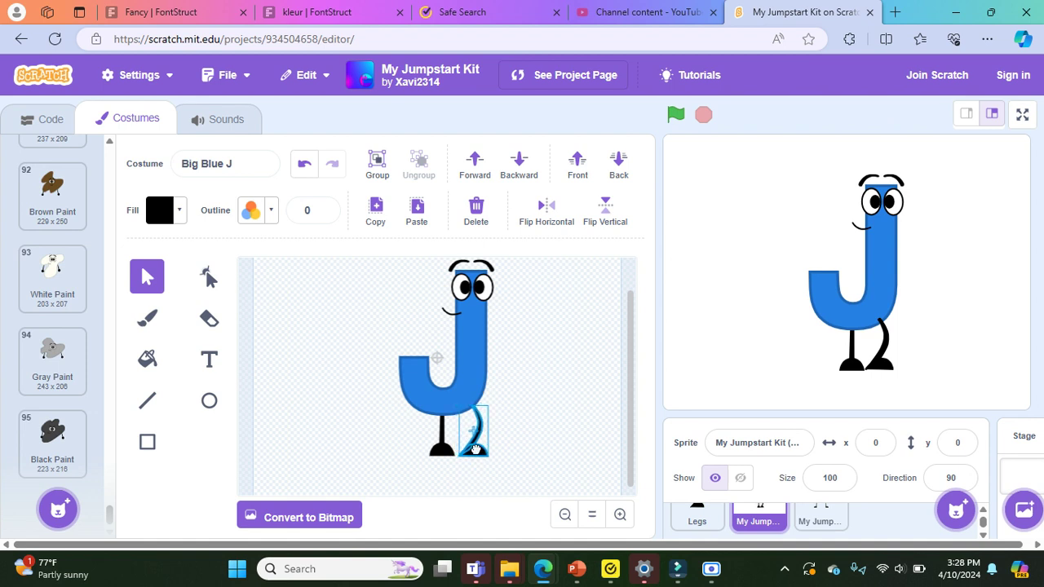
{"action": "left_click", "coordinate": [209, 276]}
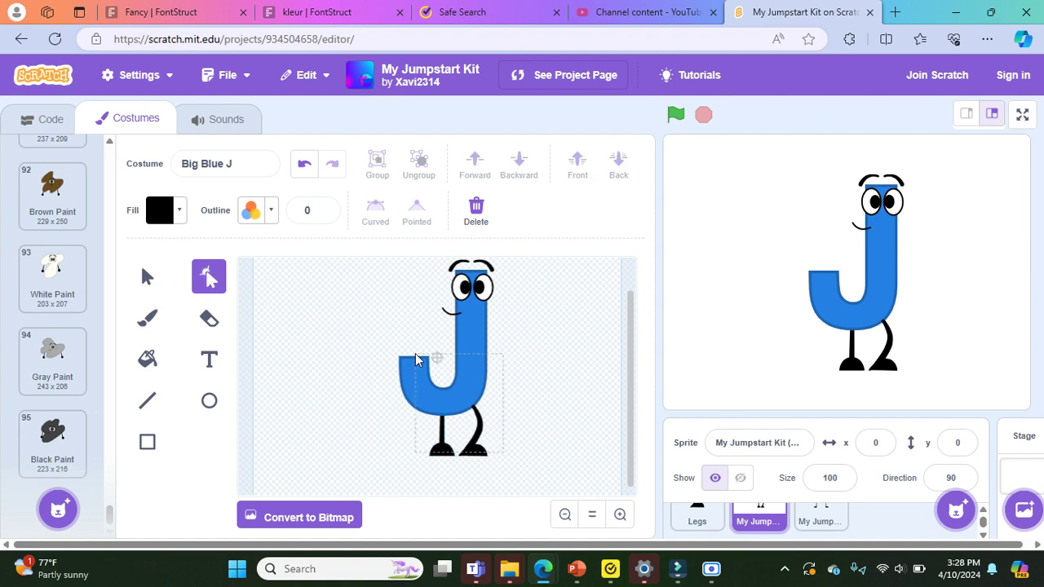
{"action": "left_click_drag", "start_coordinate": [422, 356], "coordinate": [533, 399]}
{"action": "left_click_drag", "start_coordinate": [487, 356], "coordinate": [345, 284]}
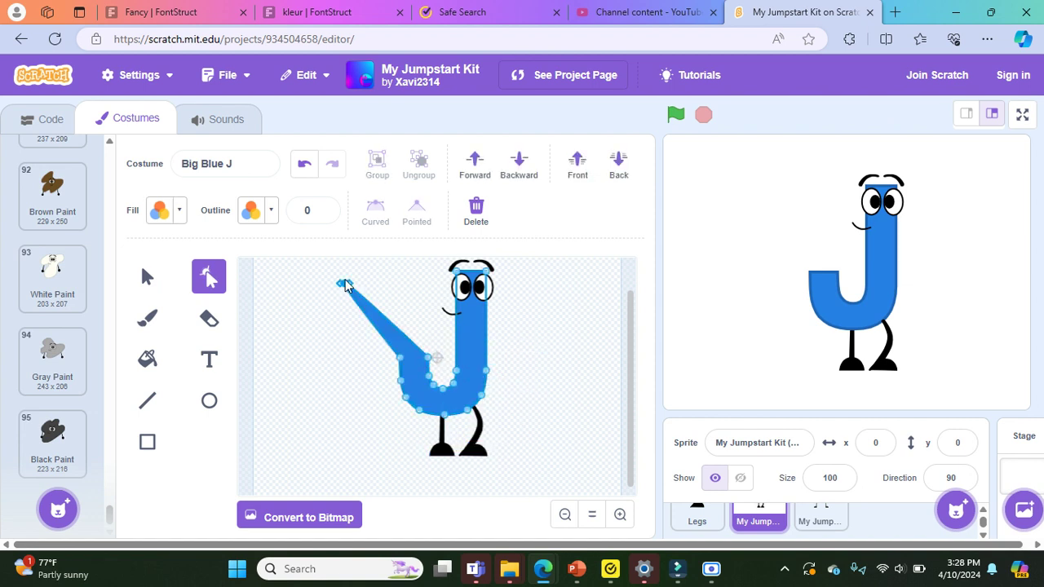
{"action": "left_click", "coordinate": [331, 169]}
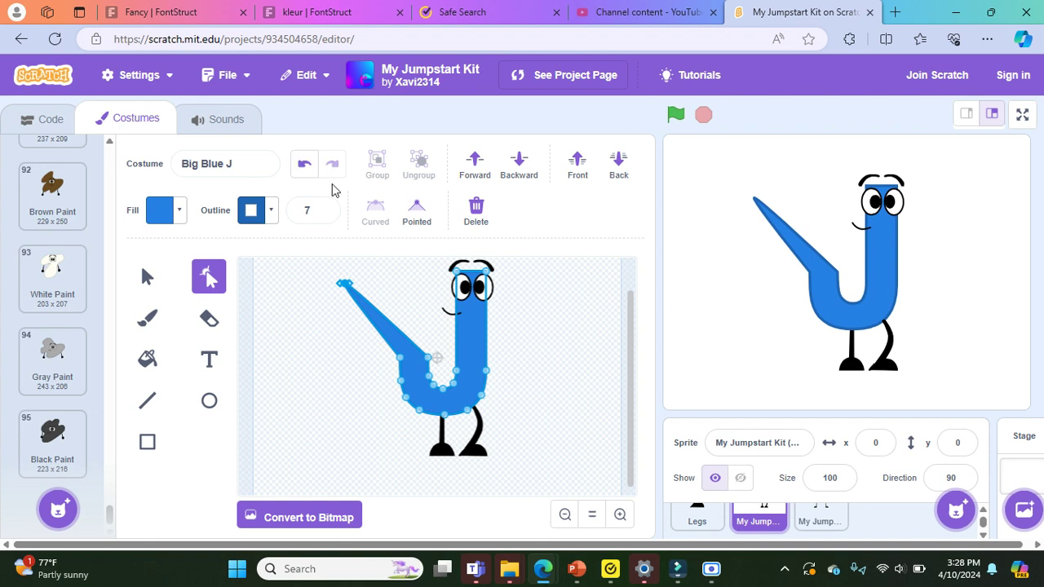
{"action": "left_click", "coordinate": [304, 164]}
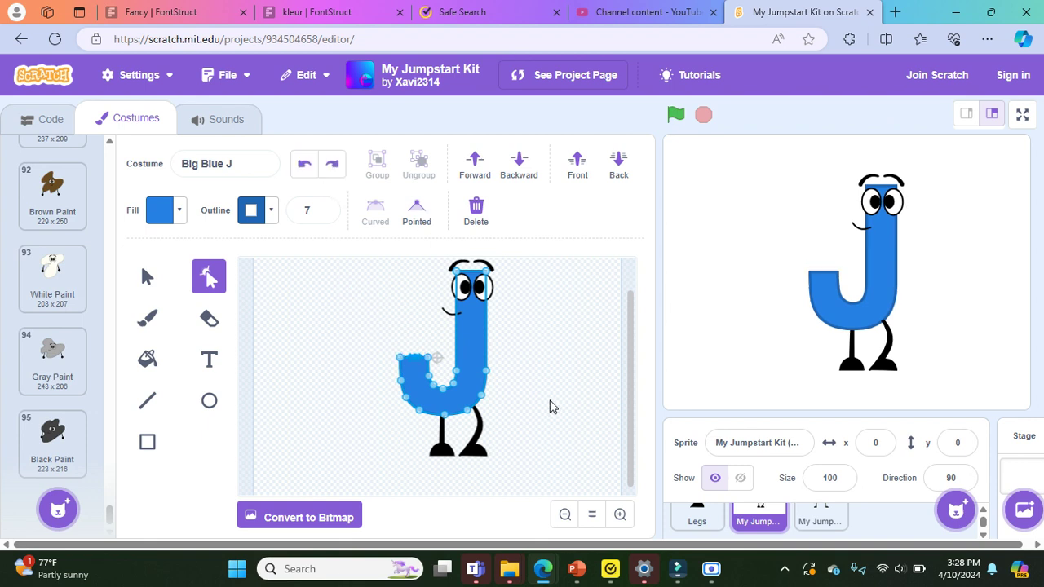
{"action": "left_click", "coordinate": [551, 407]}
- Examine the J's lower curve, the attachment of the new leg and both feet up close
{"action": "scroll", "coordinate": [550, 406], "scroll_direction": "down", "scroll_amount": 1}
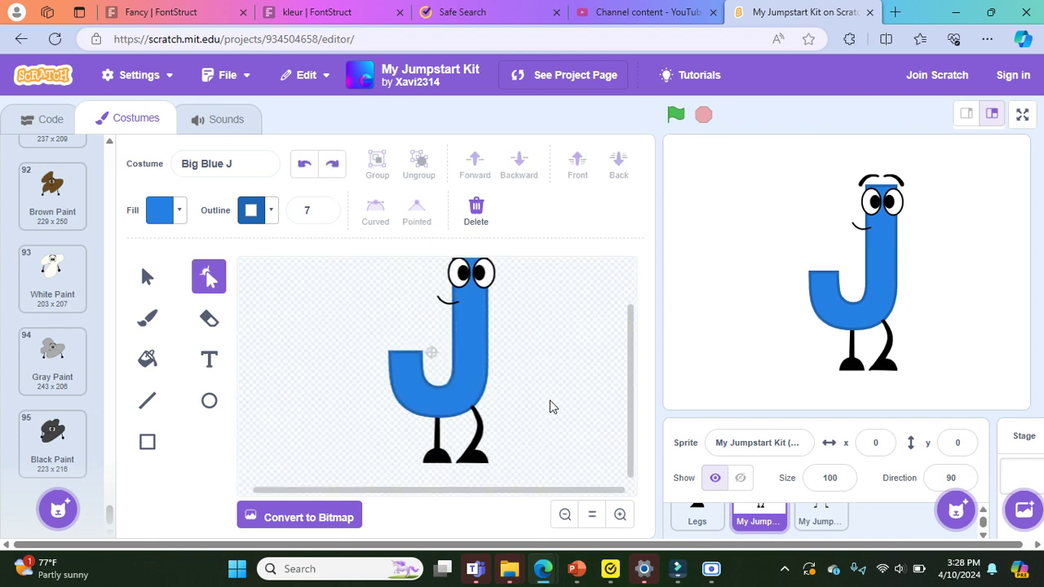
{"action": "left_click", "coordinate": [620, 514]}
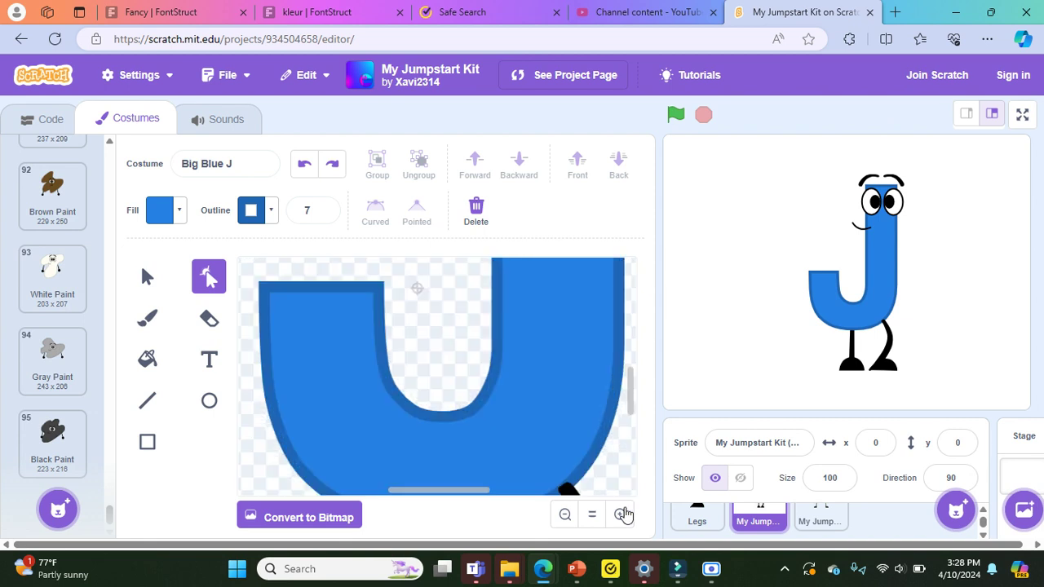
{"action": "left_click", "coordinate": [620, 514]}
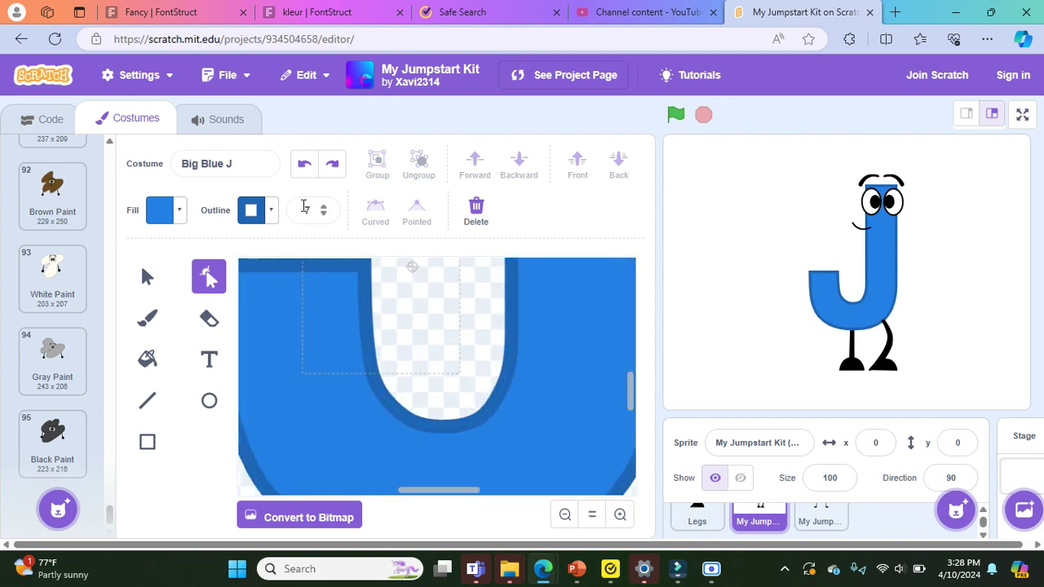
{"action": "left_click", "coordinate": [310, 334]}
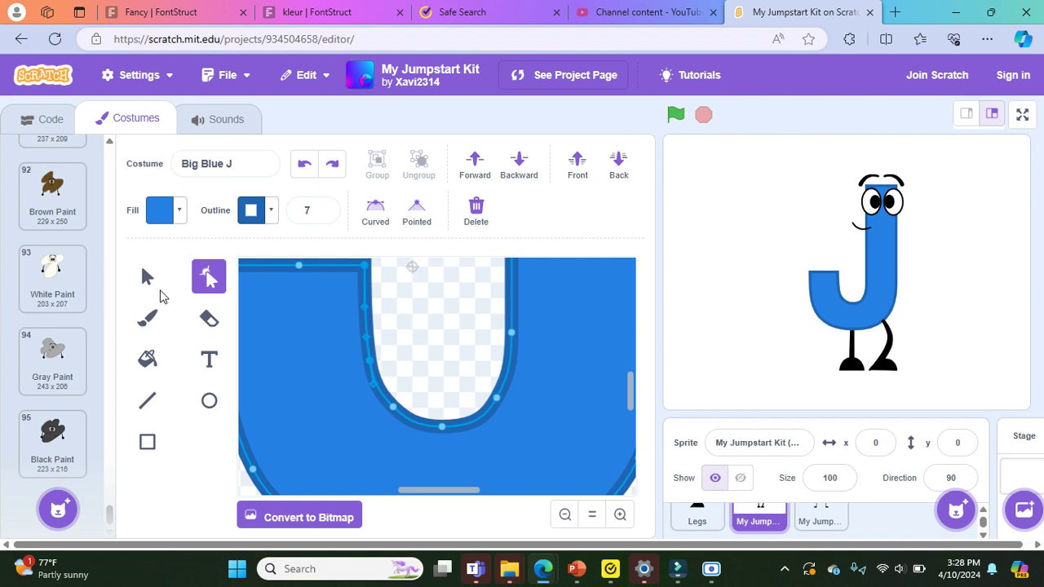
{"action": "left_click", "coordinate": [147, 277]}
{"action": "left_click_drag", "start_coordinate": [419, 371], "coordinate": [393, 337]}
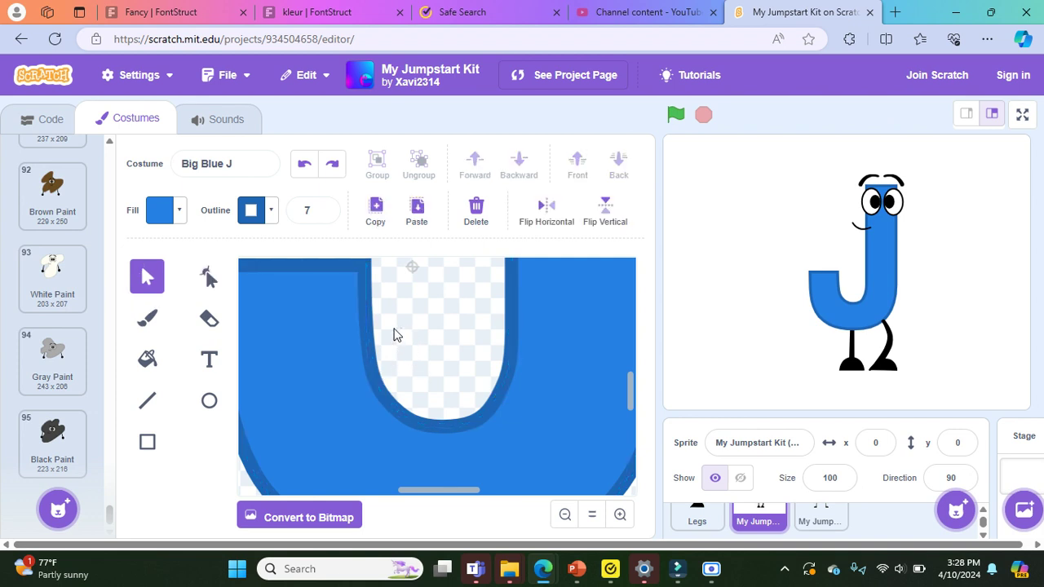
{"action": "scroll", "coordinate": [516, 367], "scroll_direction": "right", "scroll_amount": 3}
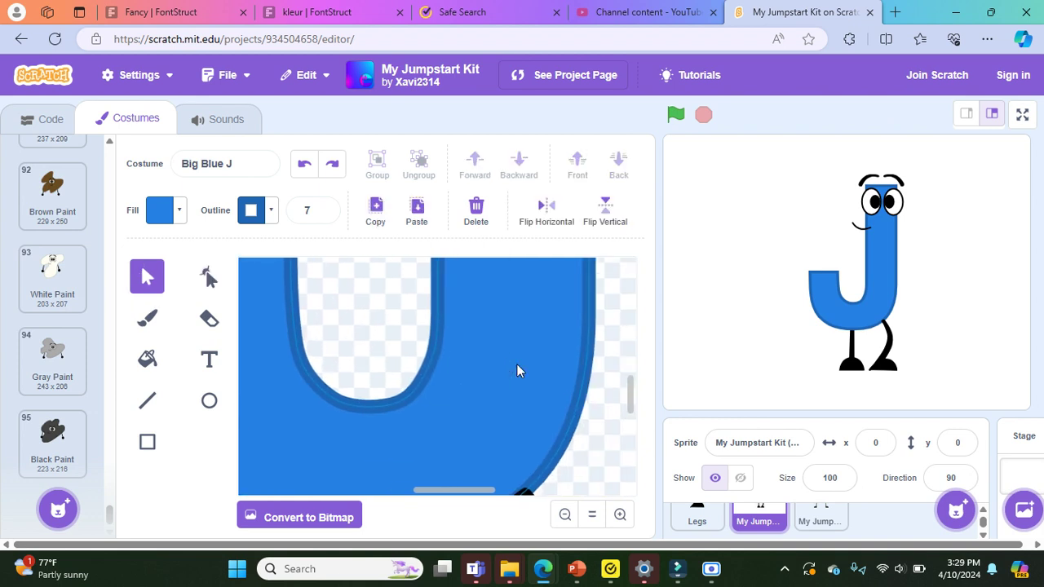
{"action": "scroll", "coordinate": [614, 422], "scroll_direction": "down", "scroll_amount": 5}
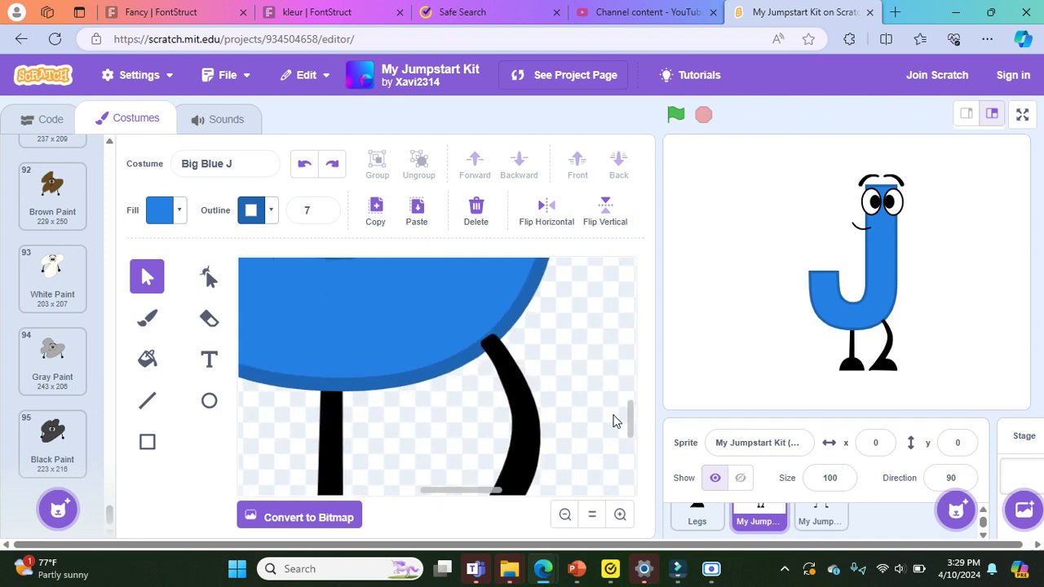
{"action": "scroll", "coordinate": [615, 422], "scroll_direction": "down", "scroll_amount": 3}
{"action": "scroll", "coordinate": [614, 422], "scroll_direction": "down", "scroll_amount": 1}
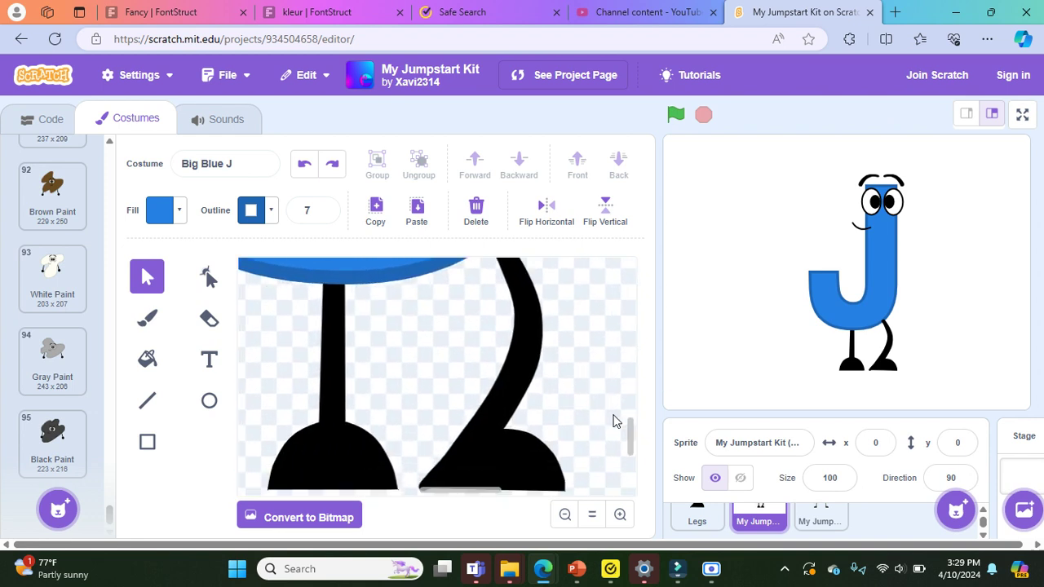
{"action": "scroll", "coordinate": [614, 421], "scroll_direction": "left", "scroll_amount": 2}
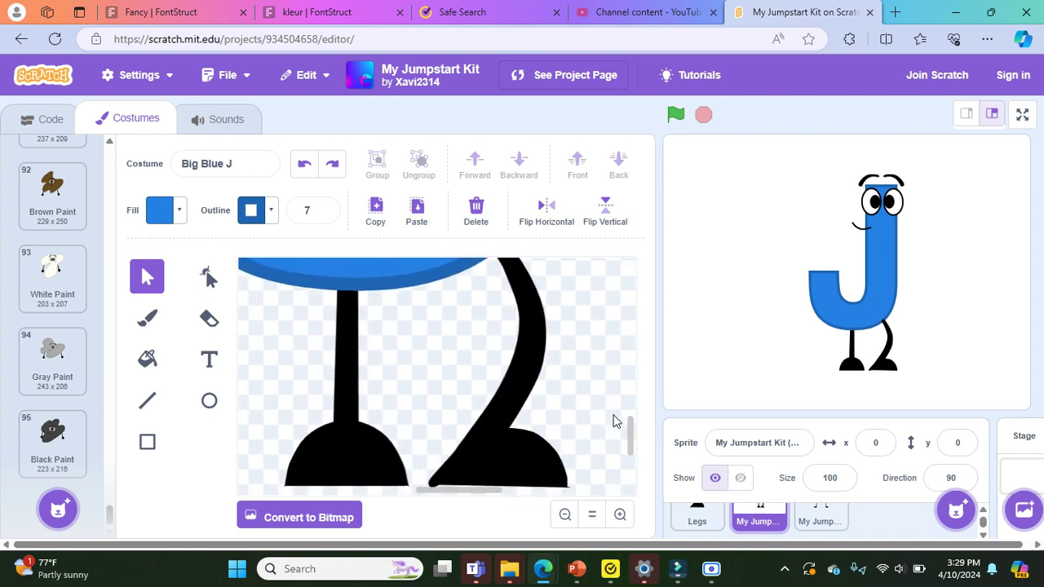
- Flip the bent leg and its foot horizontally as one selection in the Big Blue J costume
{"action": "scroll", "coordinate": [614, 422], "scroll_direction": "up", "scroll_amount": 2}
{"action": "left_click", "coordinate": [565, 514]}
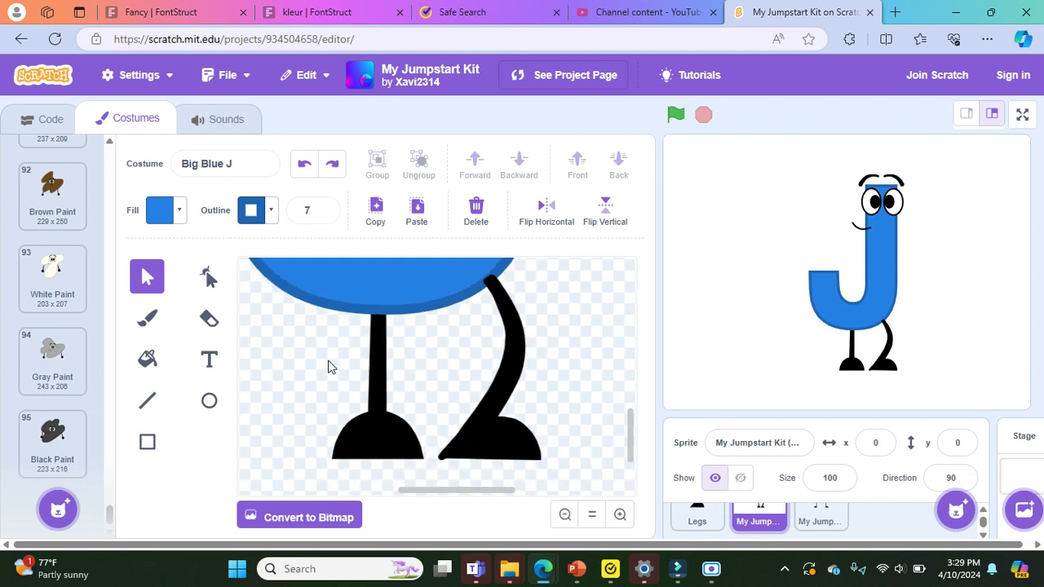
{"action": "left_click", "coordinate": [209, 277]}
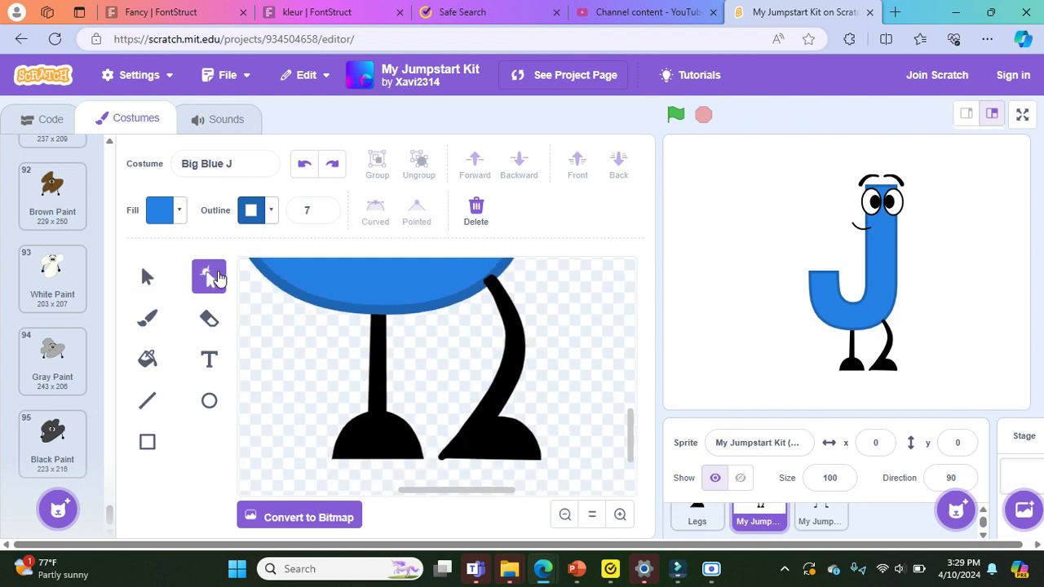
{"action": "left_click", "coordinate": [481, 457]}
{"action": "left_click", "coordinate": [480, 447]}
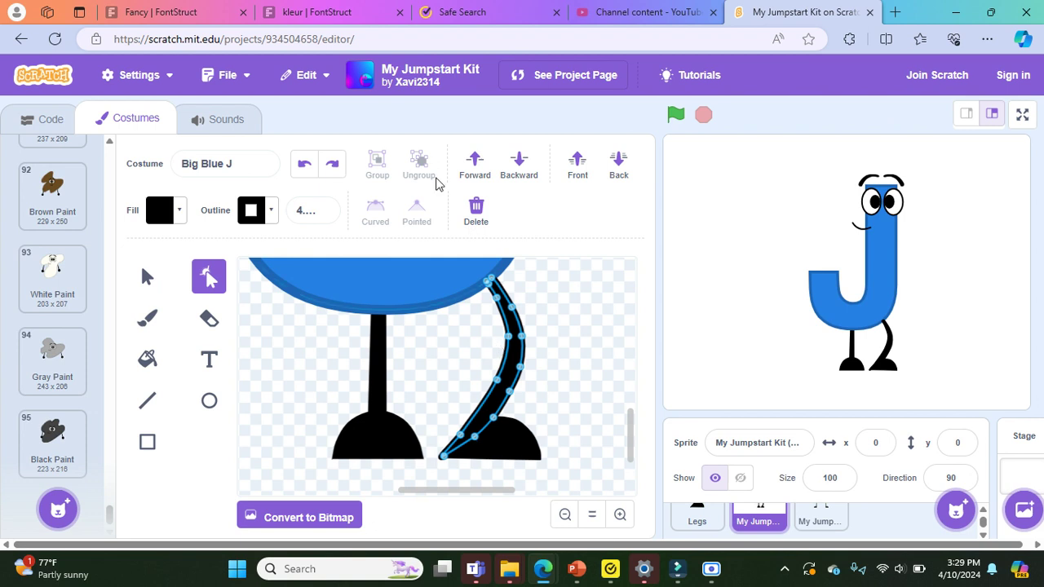
{"action": "left_click", "coordinate": [146, 278]}
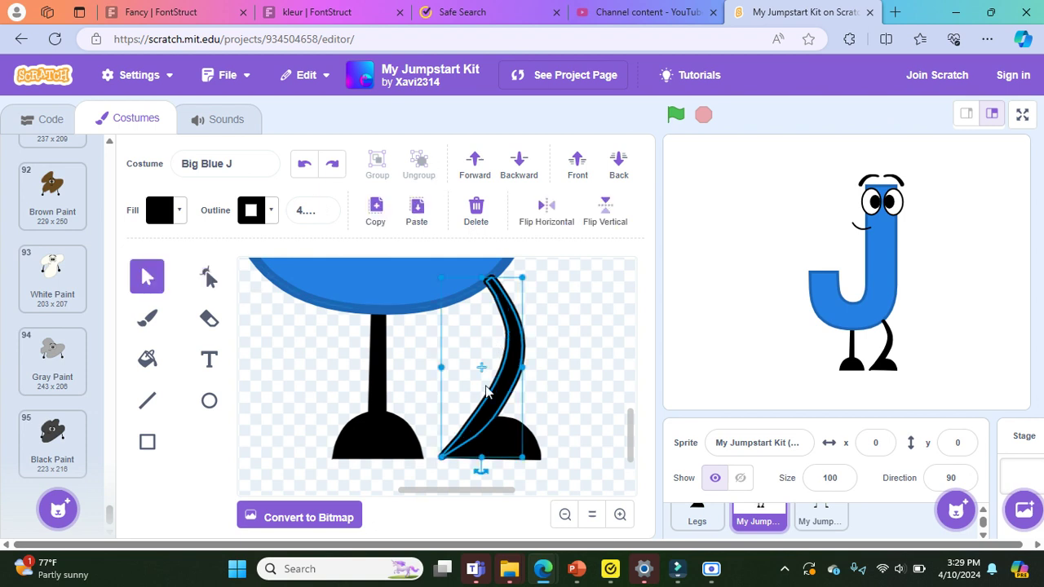
{"action": "left_click", "coordinate": [558, 402]}
{"action": "left_click", "coordinate": [503, 443]}
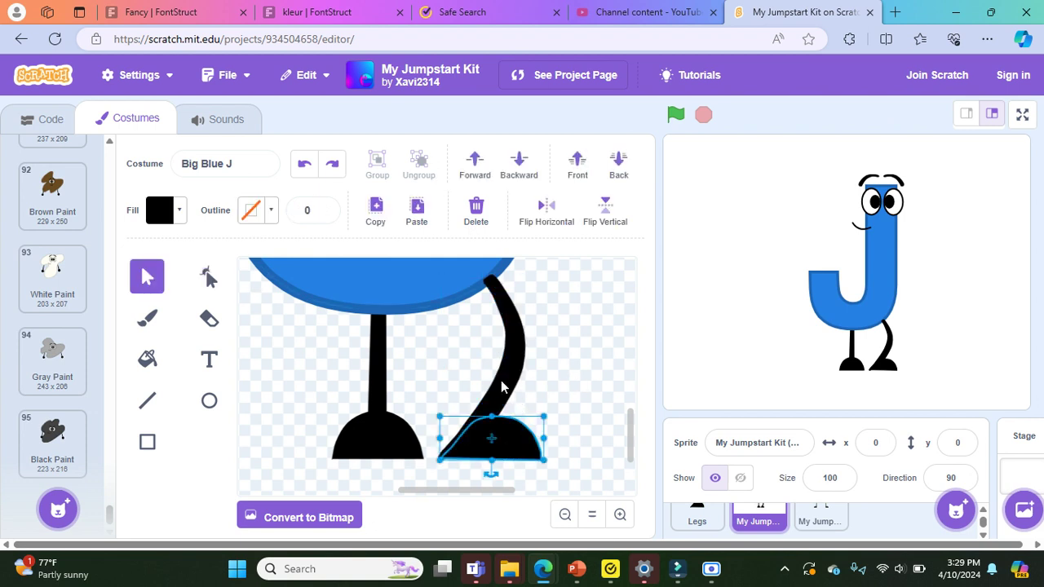
{"action": "left_click", "coordinate": [495, 393]}
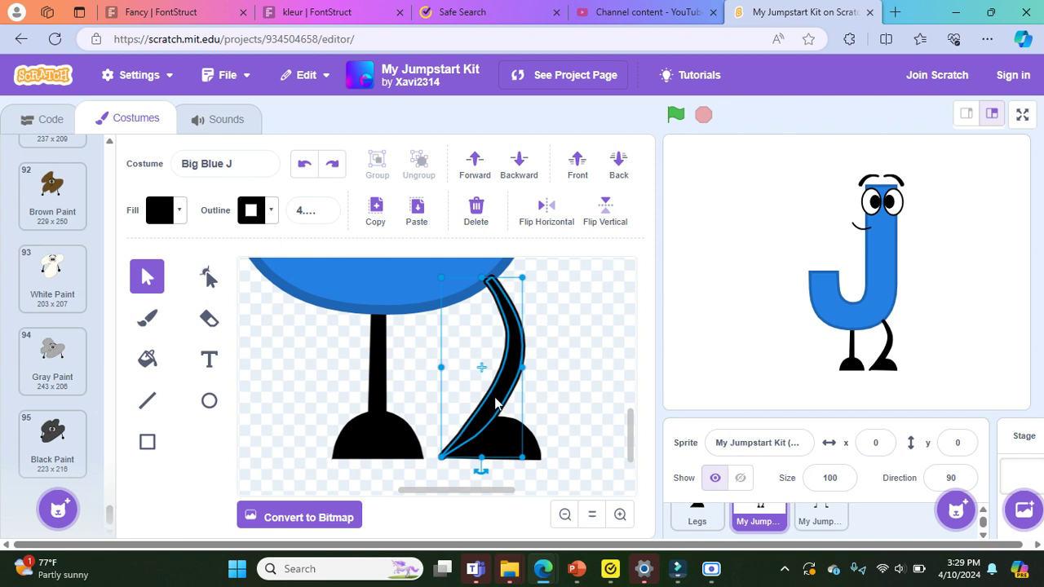
{"action": "left_click", "coordinate": [513, 443], "text": "shift"}
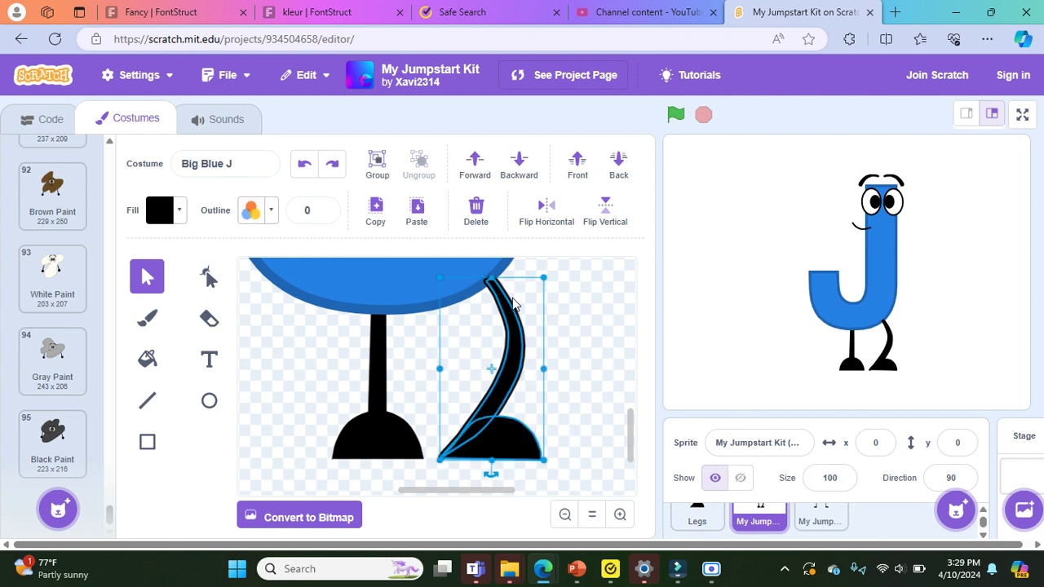
{"action": "left_click", "coordinate": [555, 213]}
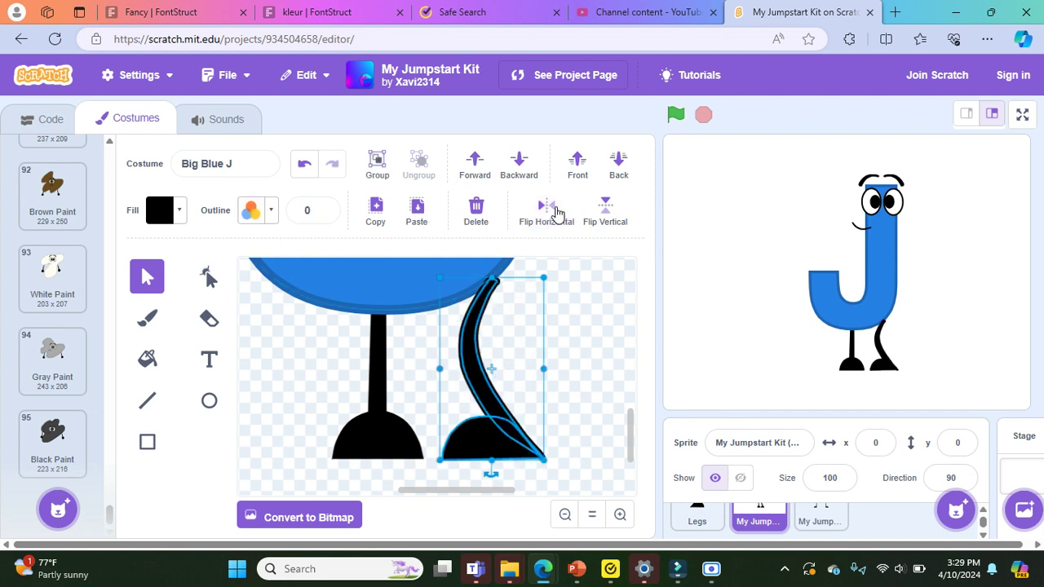
- Shift the straight leg's foot to the left and stretch the leg down to the level of the foot's sole
{"action": "left_click", "coordinate": [380, 447]}
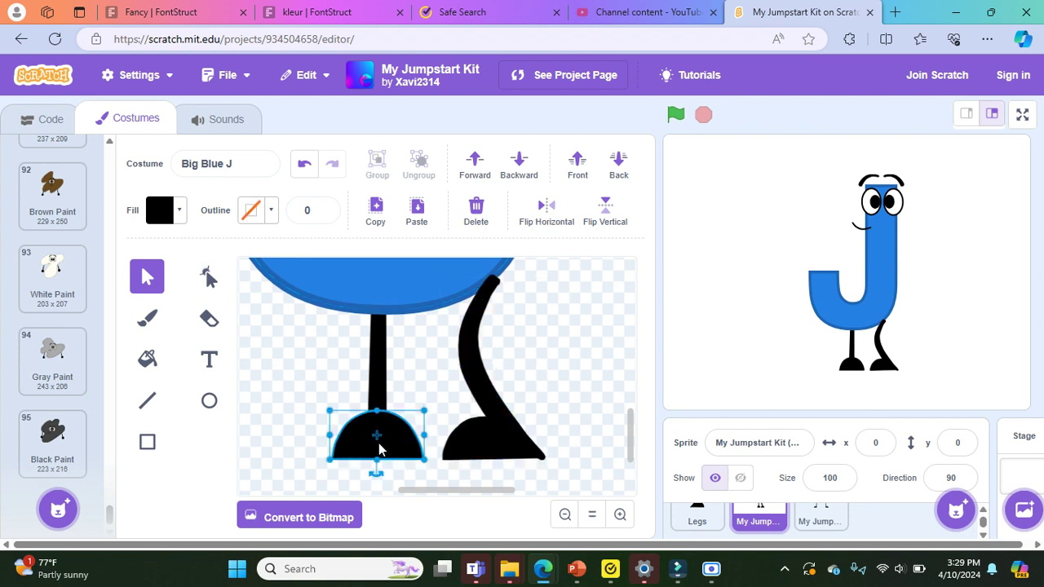
{"action": "left_click_drag", "start_coordinate": [401, 451], "coordinate": [359, 454]}
{"action": "left_click", "coordinate": [377, 382]}
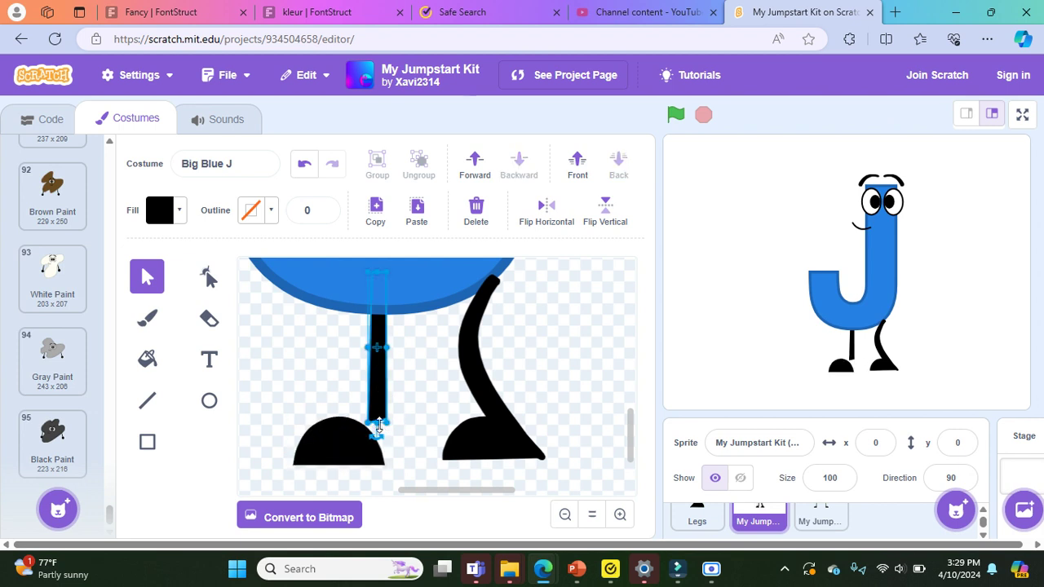
{"action": "left_click_drag", "start_coordinate": [376, 416], "coordinate": [374, 471]}
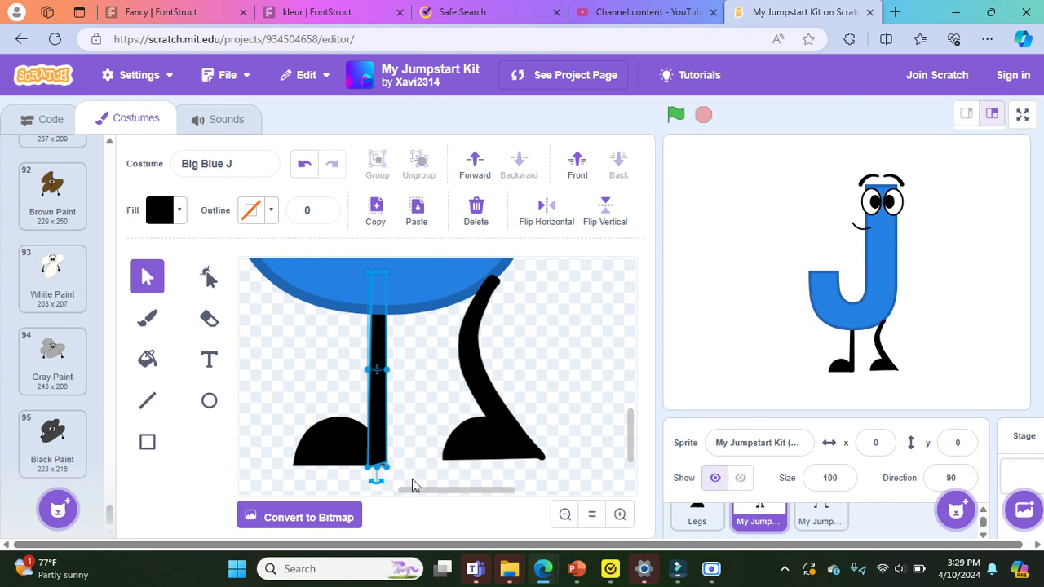
- Shorten the straight leg slightly and raise its foot so the sole lines up with the leg's lower end
{"action": "left_click", "coordinate": [412, 478]}
{"action": "left_click", "coordinate": [349, 430]}
{"action": "left_click_drag", "start_coordinate": [349, 430], "coordinate": [351, 433]}
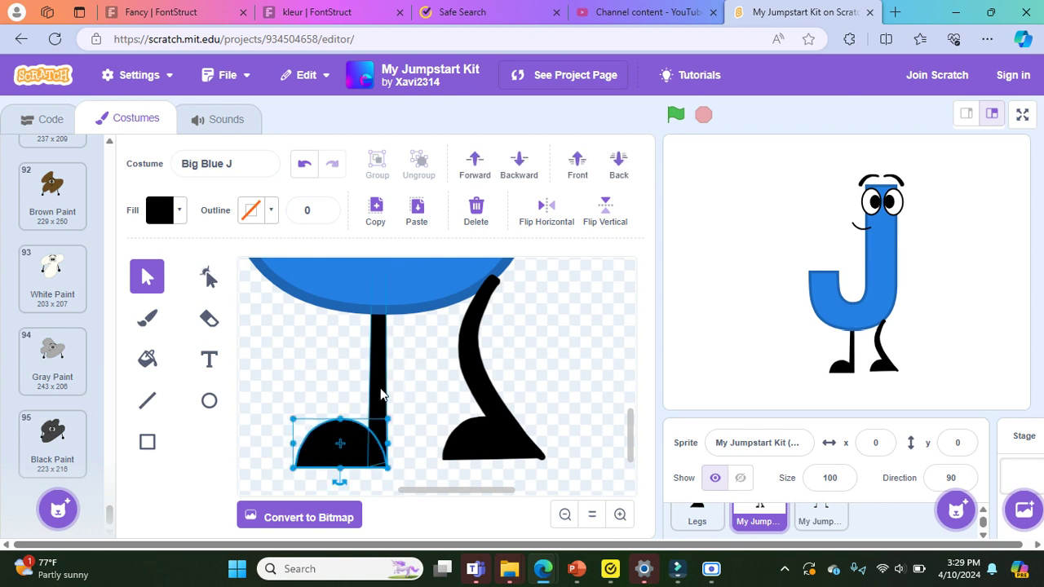
{"action": "left_click", "coordinate": [377, 461]}
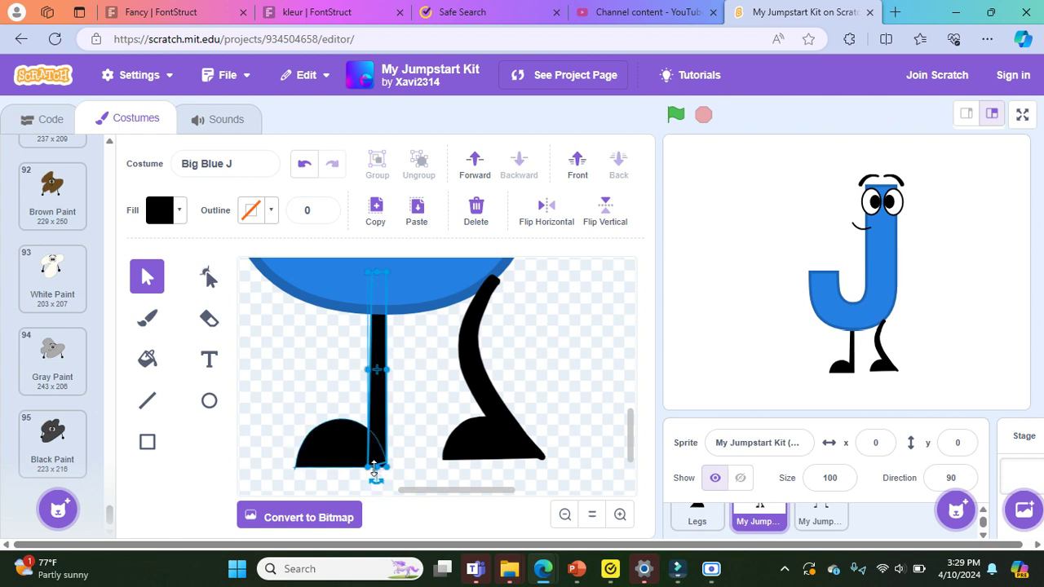
{"action": "left_click_drag", "start_coordinate": [378, 469], "coordinate": [352, 441]}
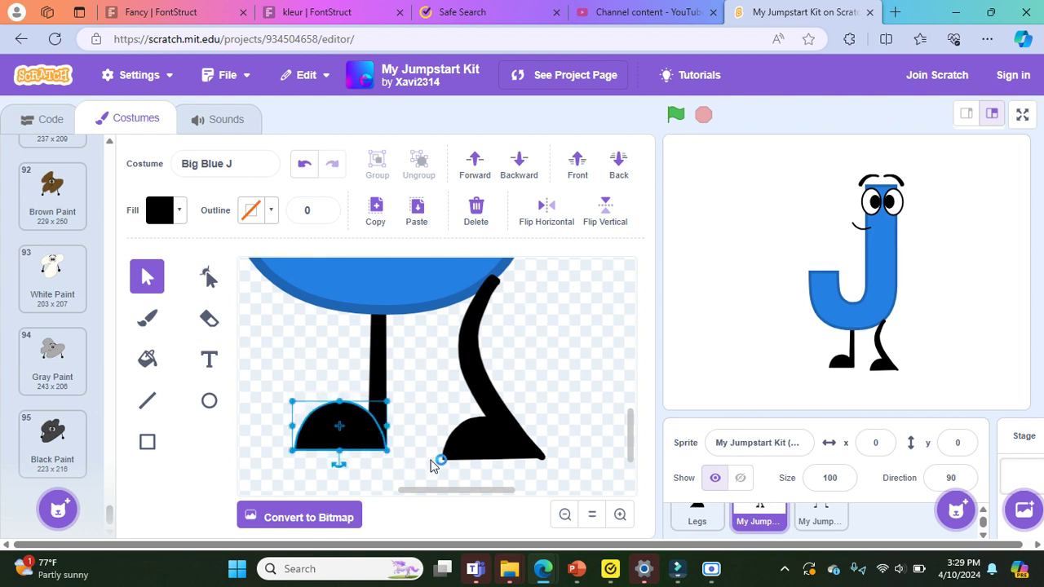
- Send the bent leg to the back and move it up and left so its upper end sits behind the J's curve
{"action": "left_click", "coordinate": [475, 371]}
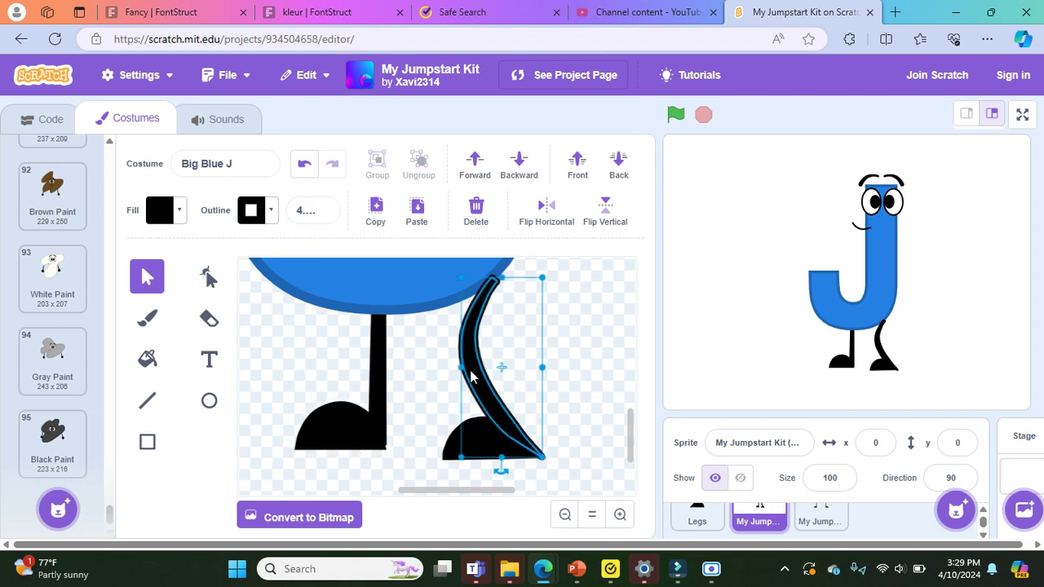
{"action": "left_click", "coordinate": [617, 170]}
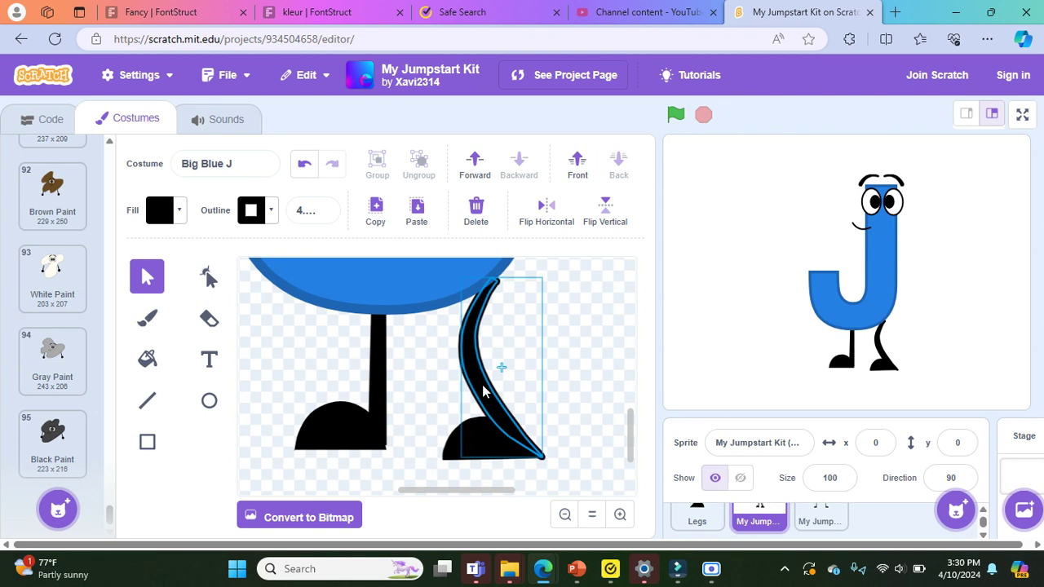
{"action": "left_click_drag", "start_coordinate": [478, 384], "coordinate": [435, 339]}
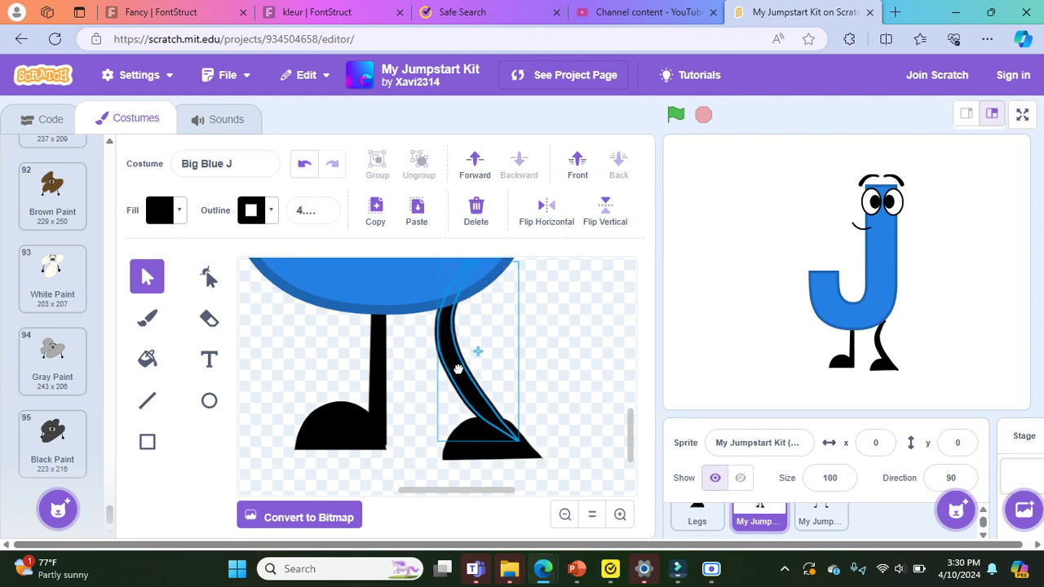
- Move the bent leg's foot level with the other foot and nudge the leg slightly left to fit it
{"action": "left_click", "coordinate": [496, 442]}
{"action": "mouse_move", "coordinate": [496, 441]}
{"action": "left_mouse_down"}
{"action": "mouse_move", "coordinate": [477, 429]}
{"action": "mouse_move", "coordinate": [482, 438]}
{"action": "left_mouse_up"}
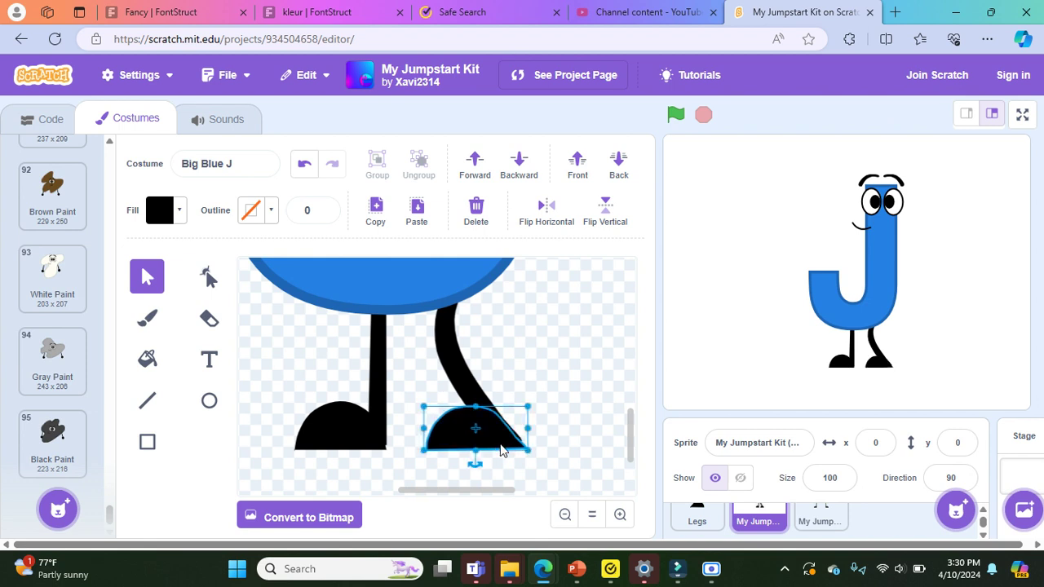
{"action": "left_click", "coordinate": [456, 375]}
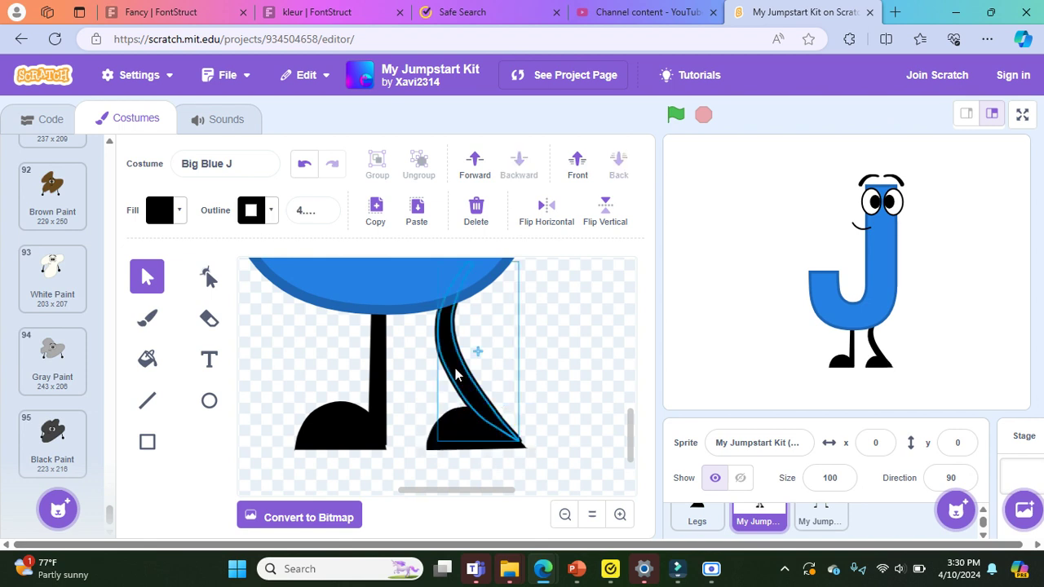
{"action": "left_click", "coordinate": [569, 420]}
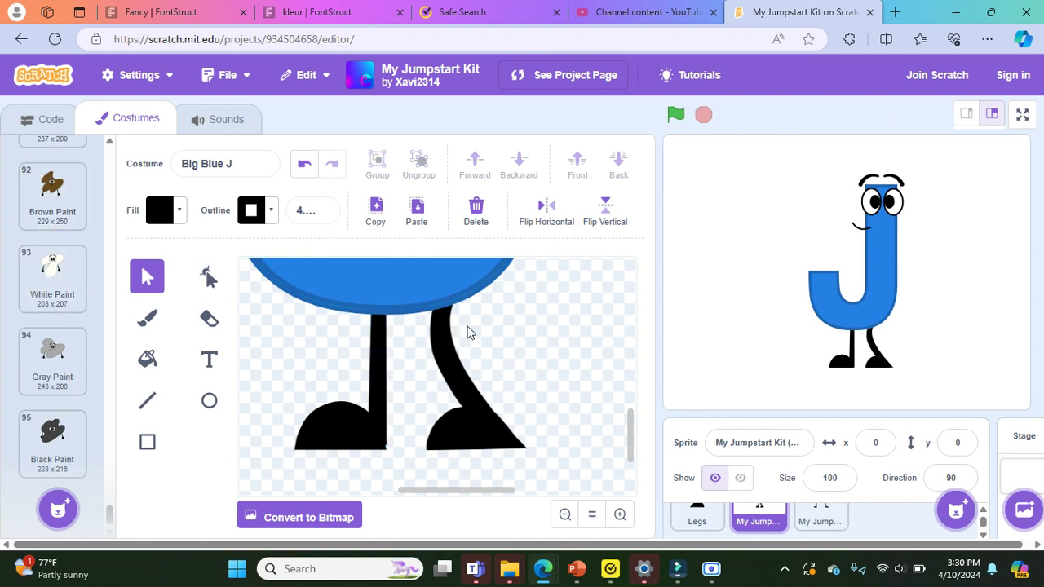
- Look through the sprite's other number and letter costumes, view Big Red M, and return to Big Blue J
{"action": "scroll", "coordinate": [50, 245], "scroll_direction": "up", "scroll_amount": 10}
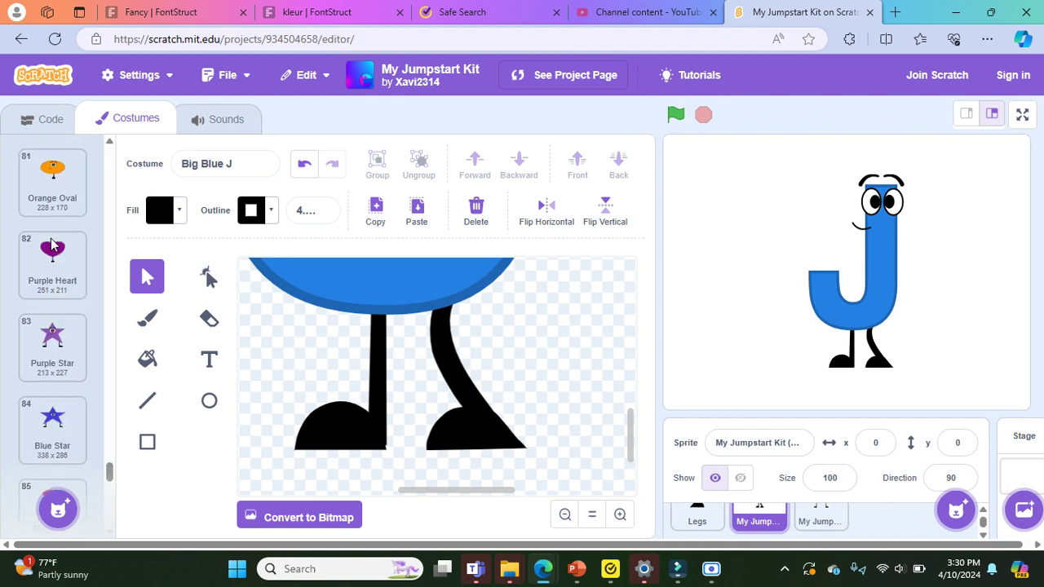
{"action": "scroll", "coordinate": [50, 245], "scroll_direction": "up", "scroll_amount": 11}
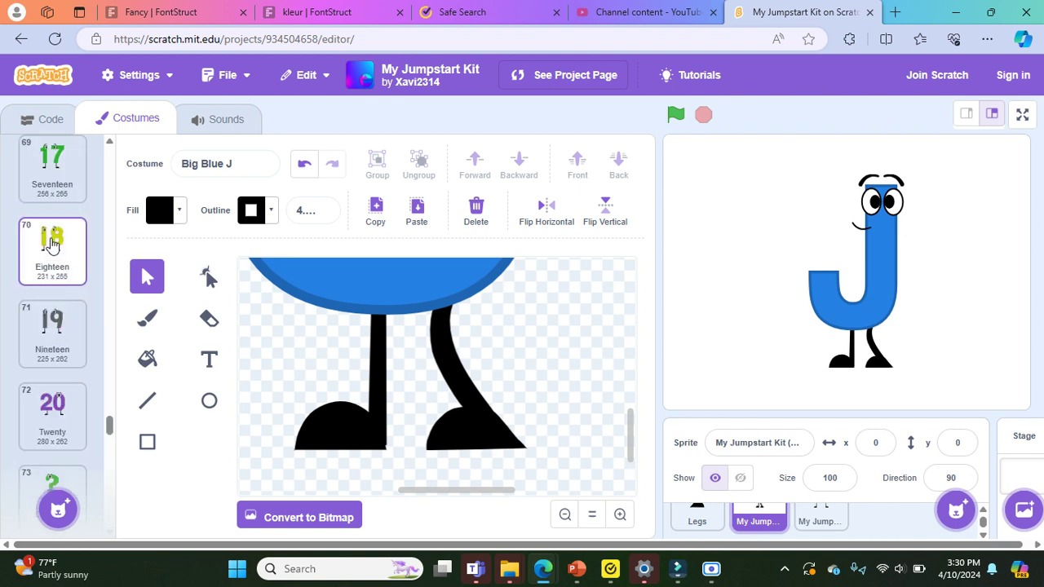
{"action": "right_click", "coordinate": [51, 243]}
{"action": "scroll", "coordinate": [51, 243], "scroll_direction": "up", "scroll_amount": 12}
{"action": "left_click", "coordinate": [232, 381]}
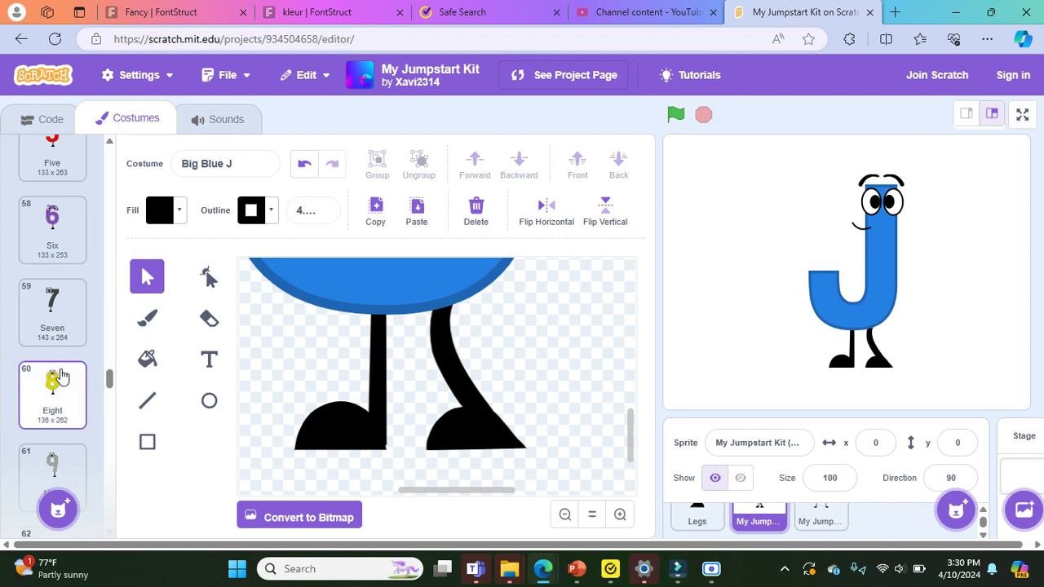
{"action": "scroll", "coordinate": [56, 377], "scroll_direction": "down", "scroll_amount": 5}
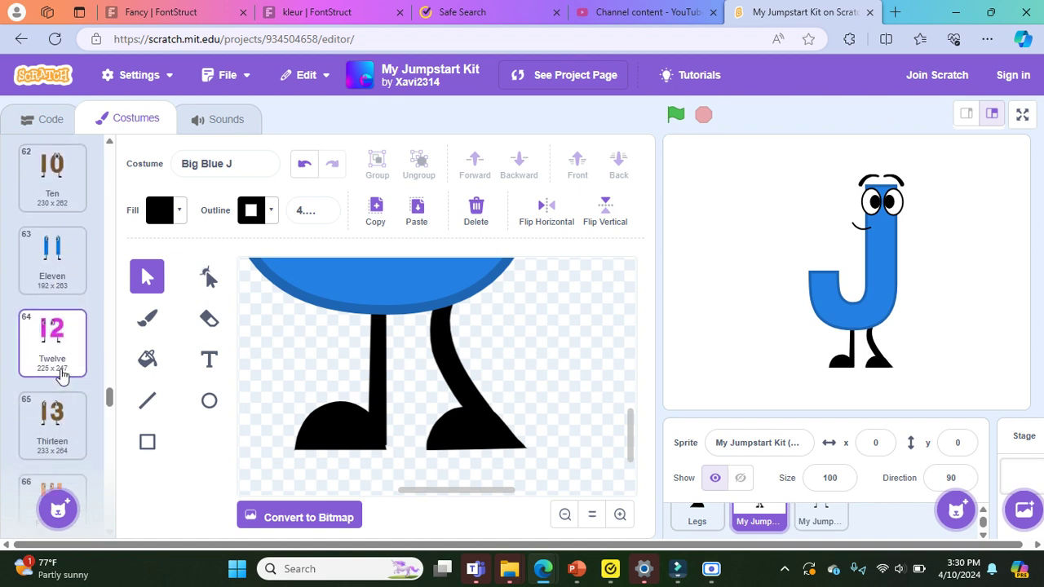
{"action": "scroll", "coordinate": [59, 375], "scroll_direction": "up", "scroll_amount": 15}
{"action": "scroll", "coordinate": [59, 375], "scroll_direction": "up", "scroll_amount": 15}
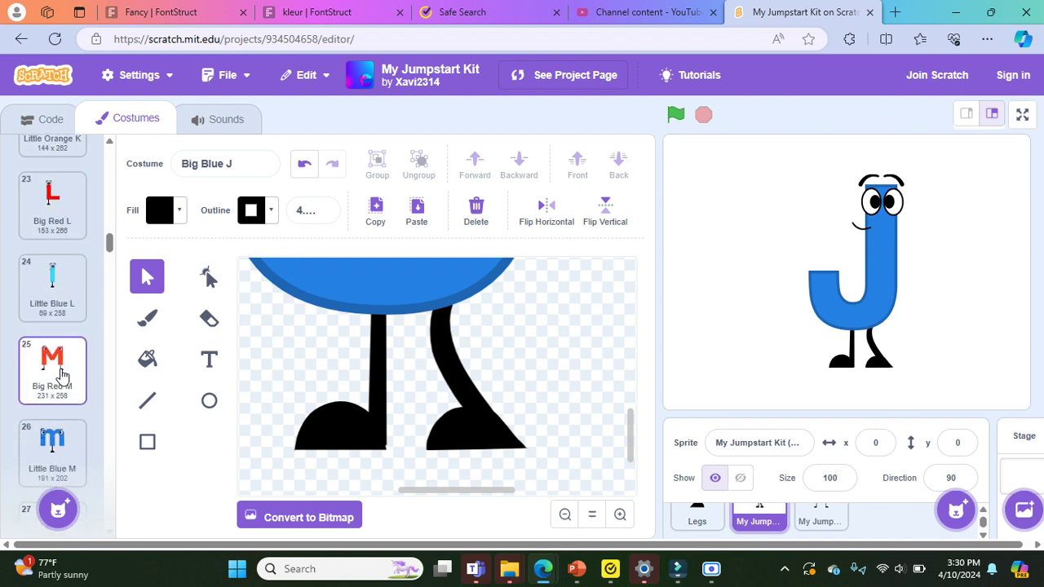
{"action": "left_click", "coordinate": [59, 374]}
{"action": "scroll", "coordinate": [59, 375], "scroll_direction": "up", "scroll_amount": 5}
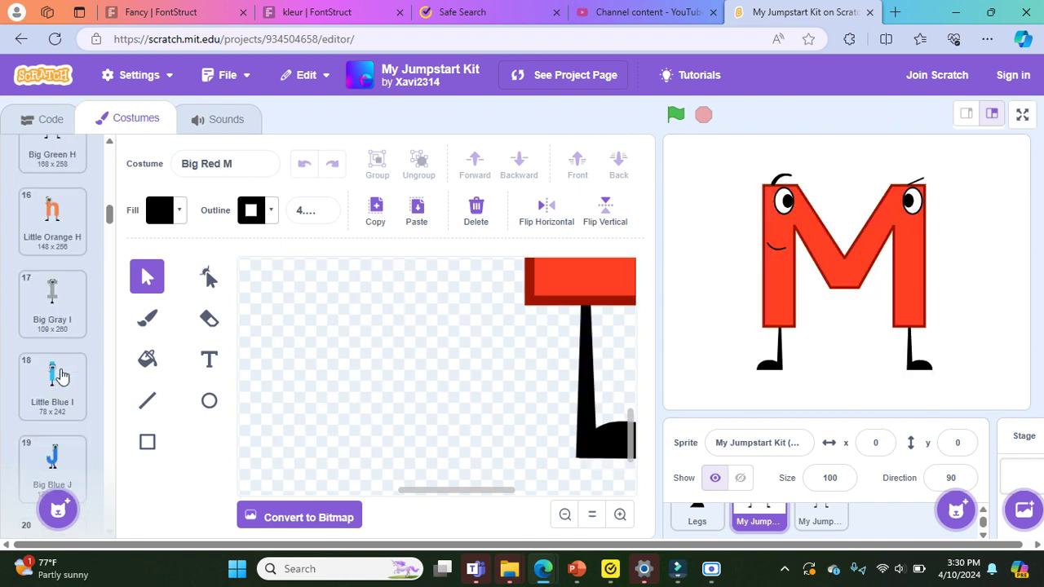
{"action": "scroll", "coordinate": [60, 374], "scroll_direction": "up", "scroll_amount": 3}
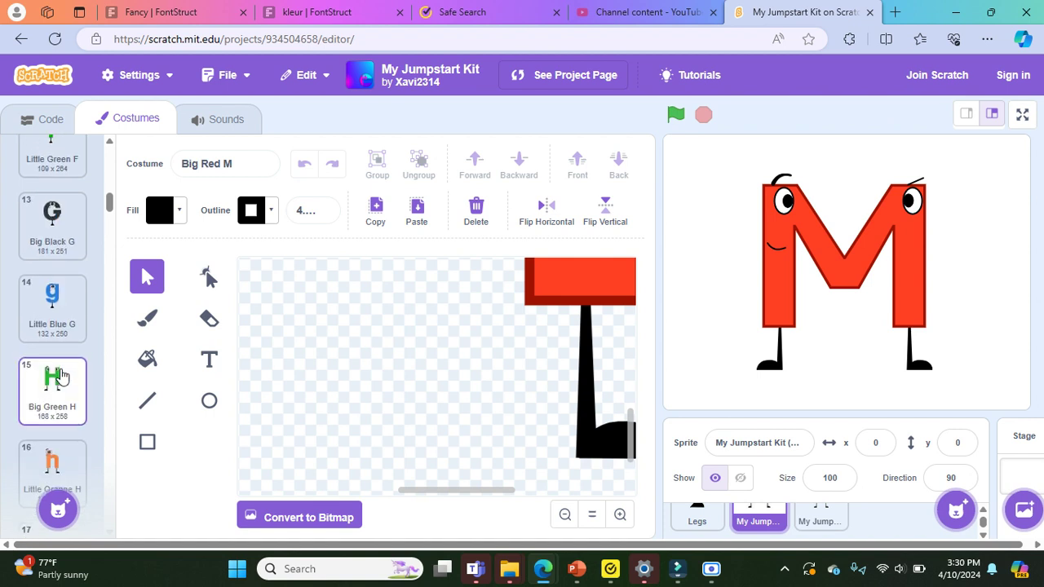
{"action": "scroll", "coordinate": [59, 351], "scroll_direction": "down", "scroll_amount": 5}
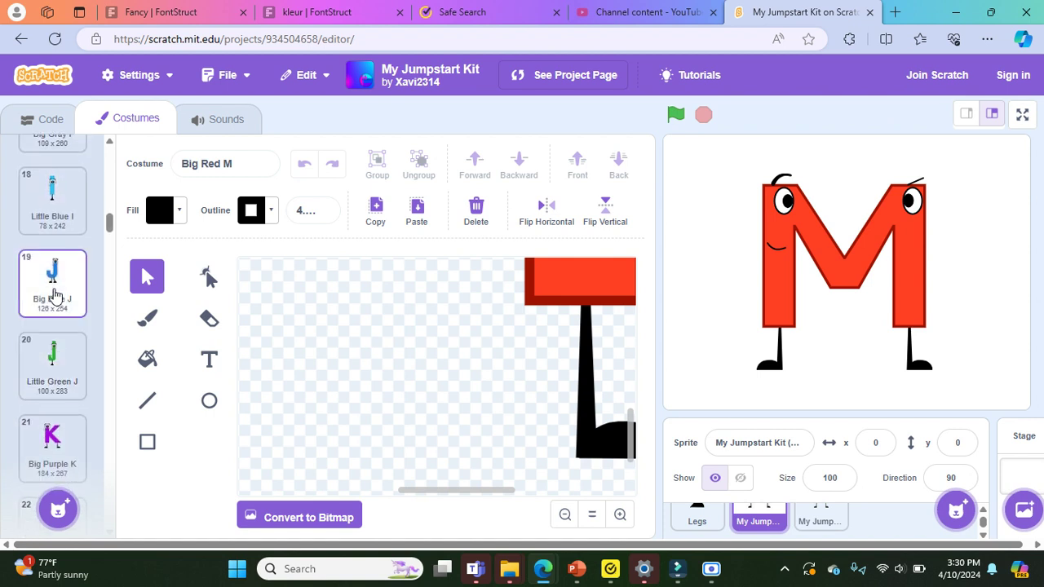
{"action": "left_click", "coordinate": [55, 294]}
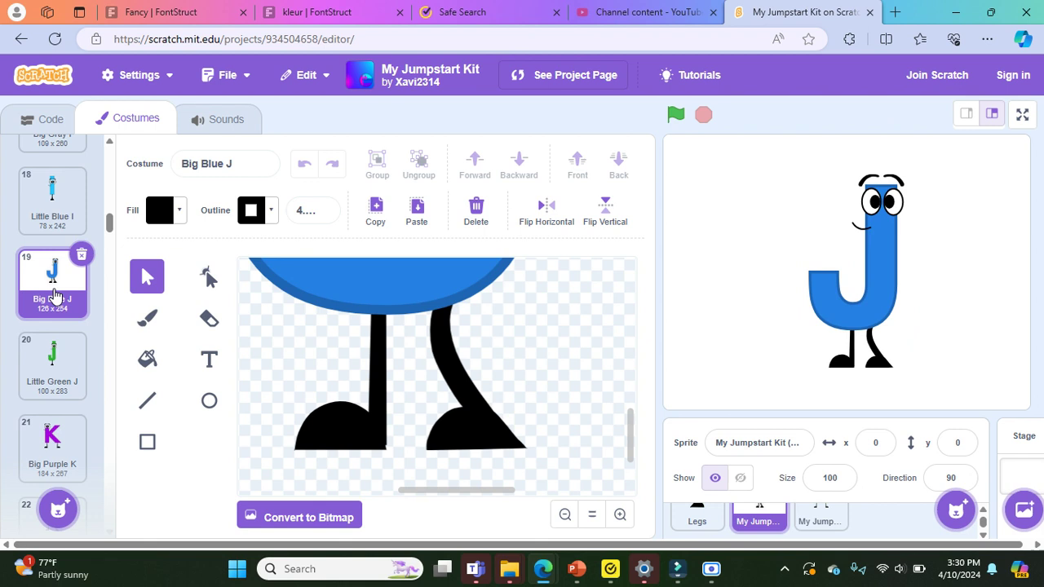
- In the Little Green J costume, delete the pupil and white of the eye on the right
{"action": "left_click", "coordinate": [63, 379]}
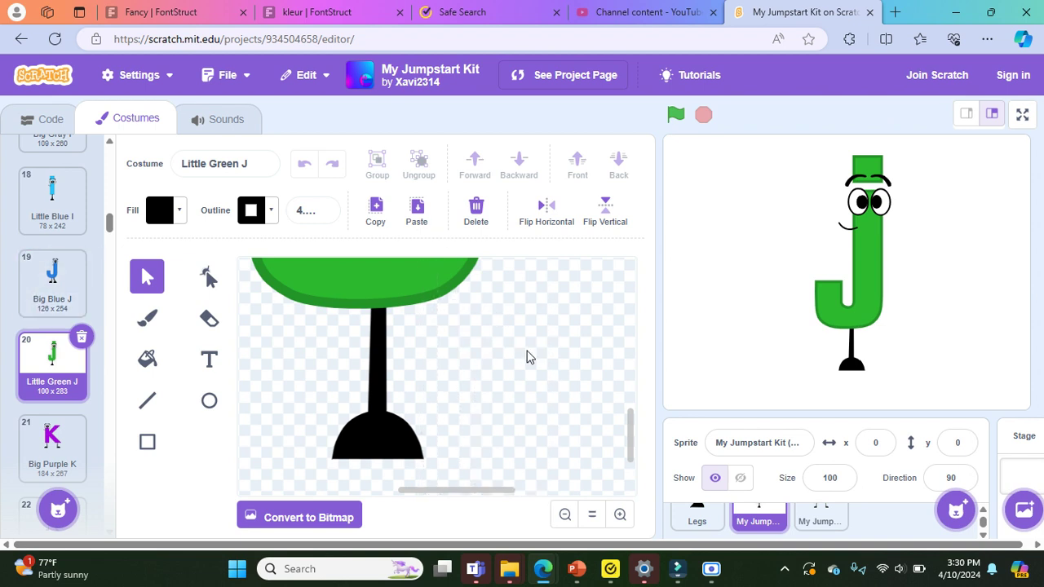
{"action": "scroll", "coordinate": [527, 357], "scroll_direction": "up", "scroll_amount": 1}
{"action": "scroll", "coordinate": [527, 357], "scroll_direction": "up", "scroll_amount": 7}
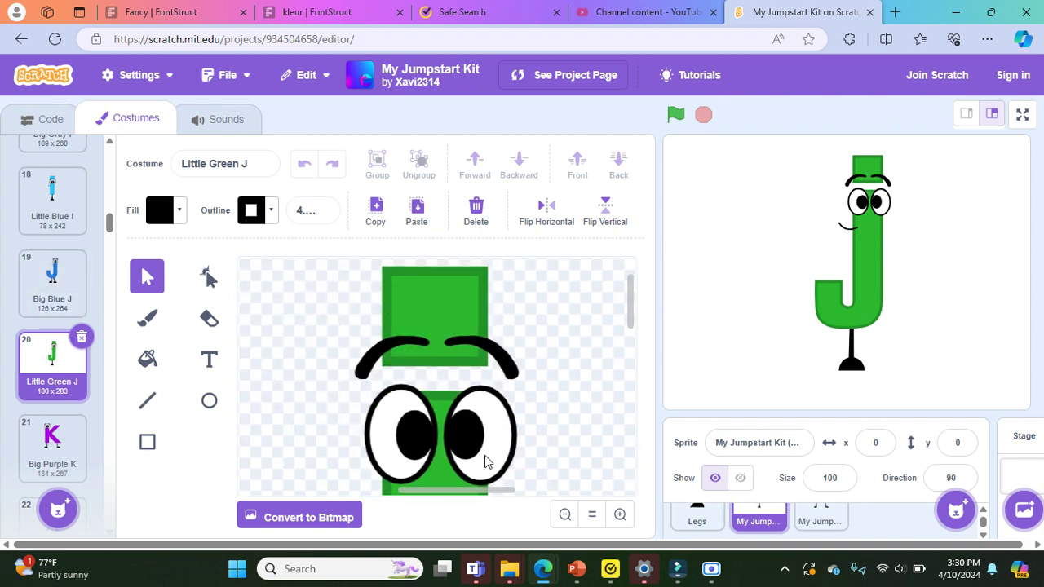
{"action": "left_click", "coordinate": [464, 449]}
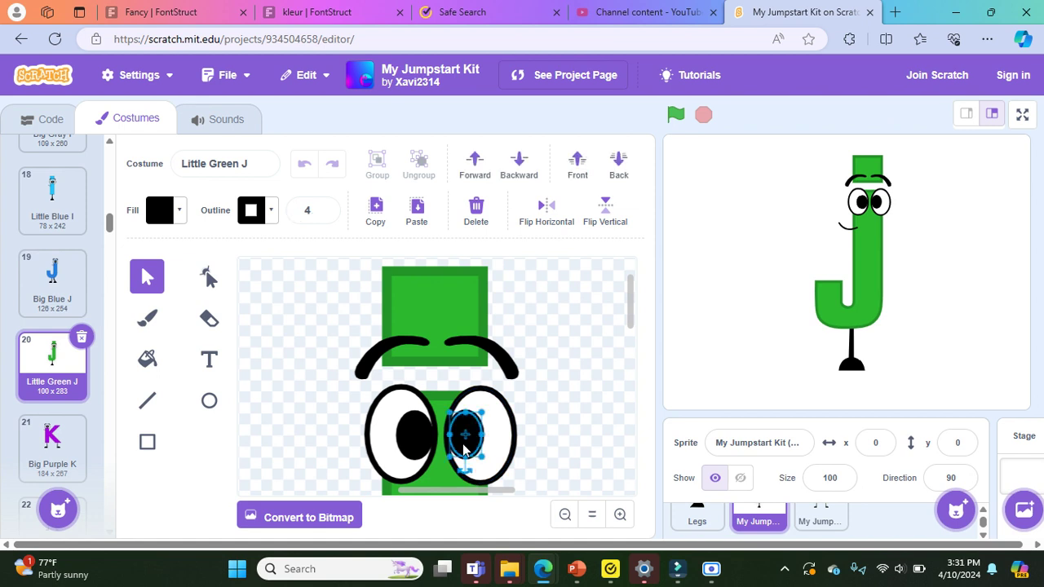
{"action": "key", "text": "Delete"}
{"action": "left_click", "coordinate": [510, 461]}
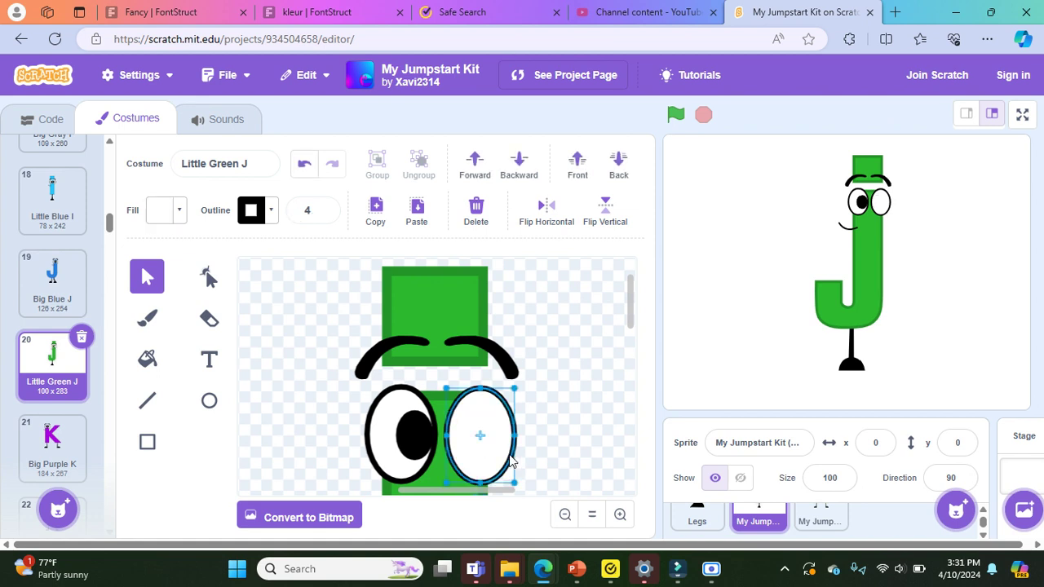
{"action": "key", "text": "Delete"}
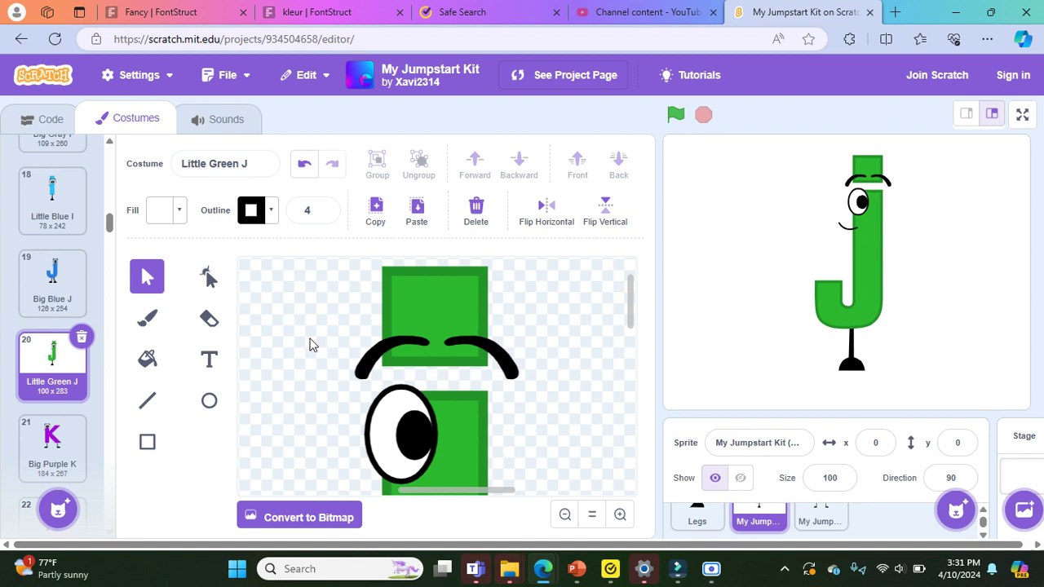
- Draw a red vertical line with a zigzag across it in place of Little Green J's removed eye, using a 4-wide outline
{"action": "left_click", "coordinate": [146, 399]}
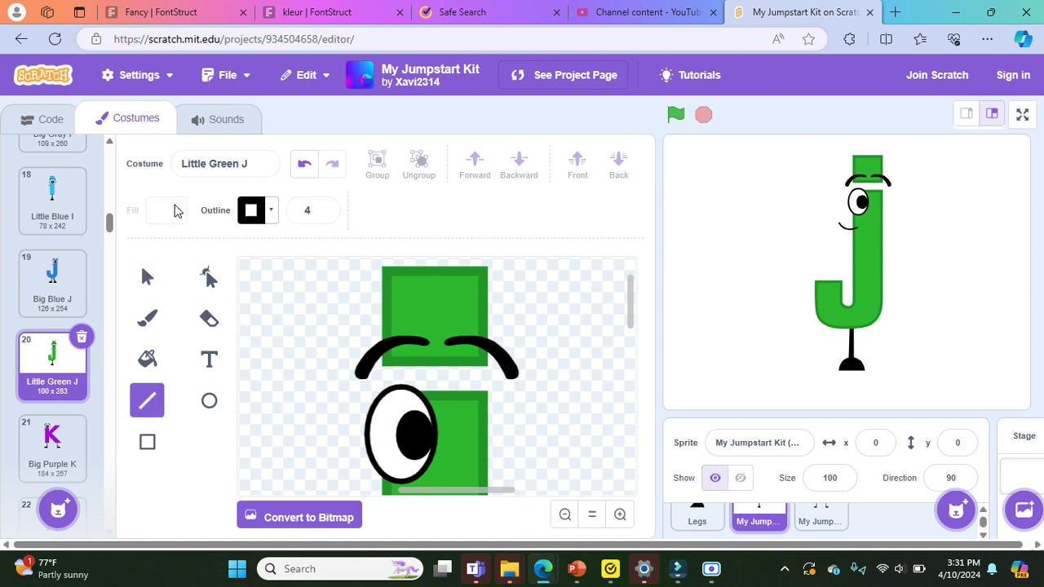
{"action": "left_click", "coordinate": [268, 218]}
{"action": "left_click_drag", "start_coordinate": [208, 394], "coordinate": [338, 394]}
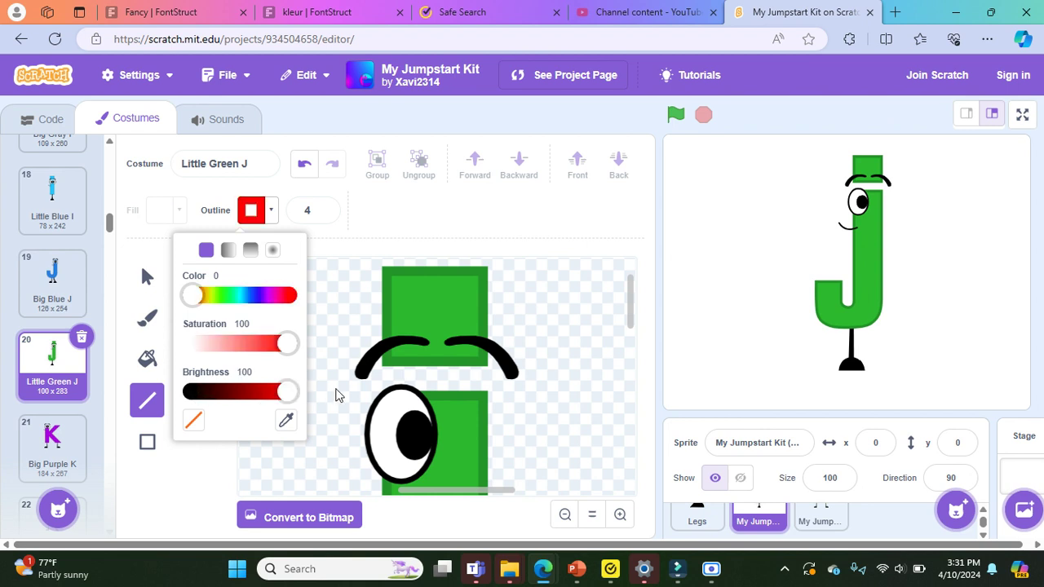
{"action": "left_click_drag", "start_coordinate": [455, 467], "coordinate": [449, 397]}
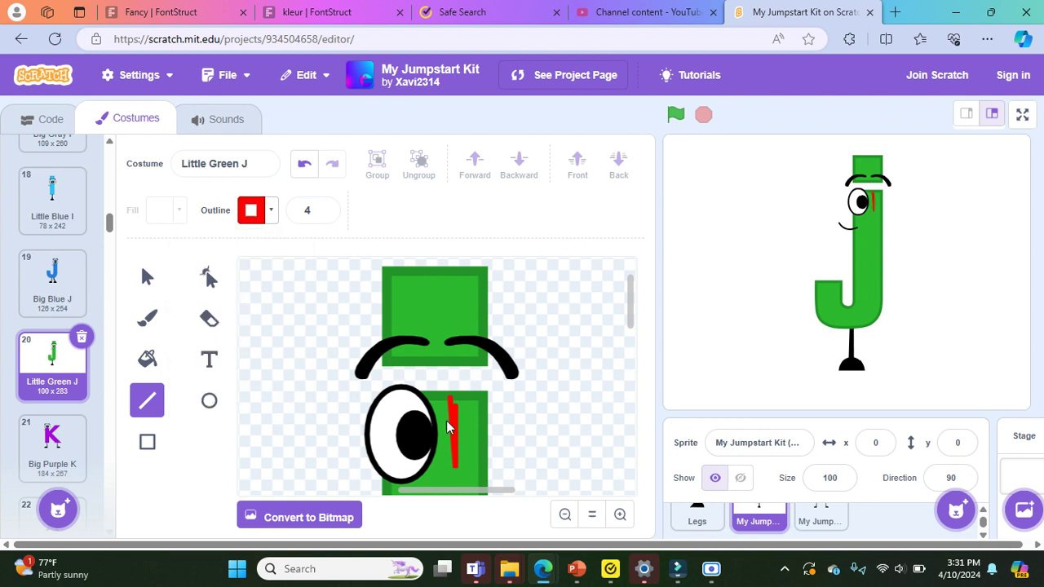
{"action": "mouse_move", "coordinate": [445, 423]}
{"action": "left_mouse_down"}
{"action": "mouse_move", "coordinate": [484, 426]}
{"action": "mouse_move", "coordinate": [440, 454]}
{"action": "mouse_move", "coordinate": [469, 461]}
{"action": "left_mouse_up"}
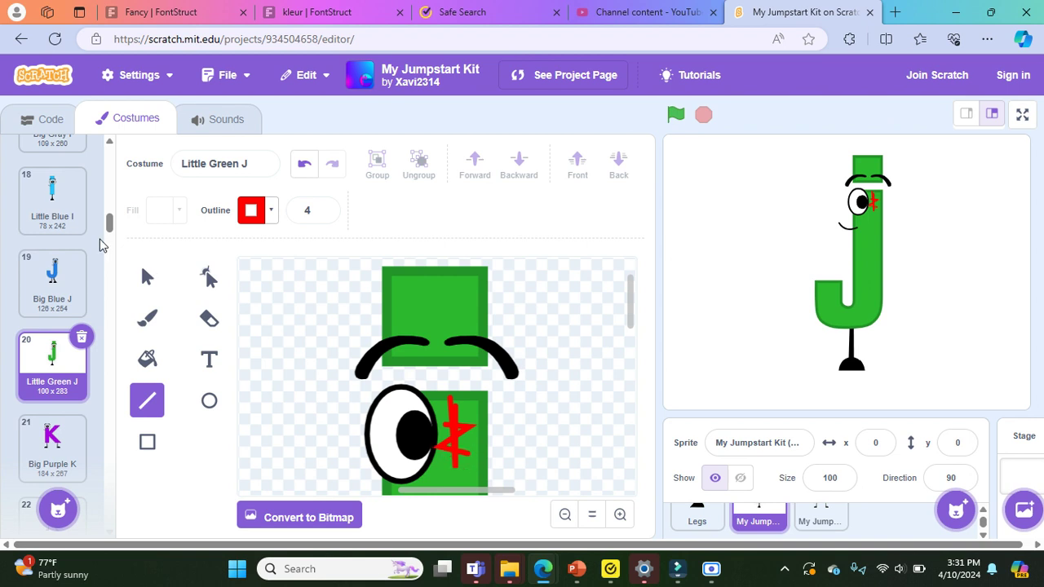
- Pull the red zigzag's outer point slightly inward and remove the stray upper point from the vertical red line
{"action": "left_click", "coordinate": [208, 279]}
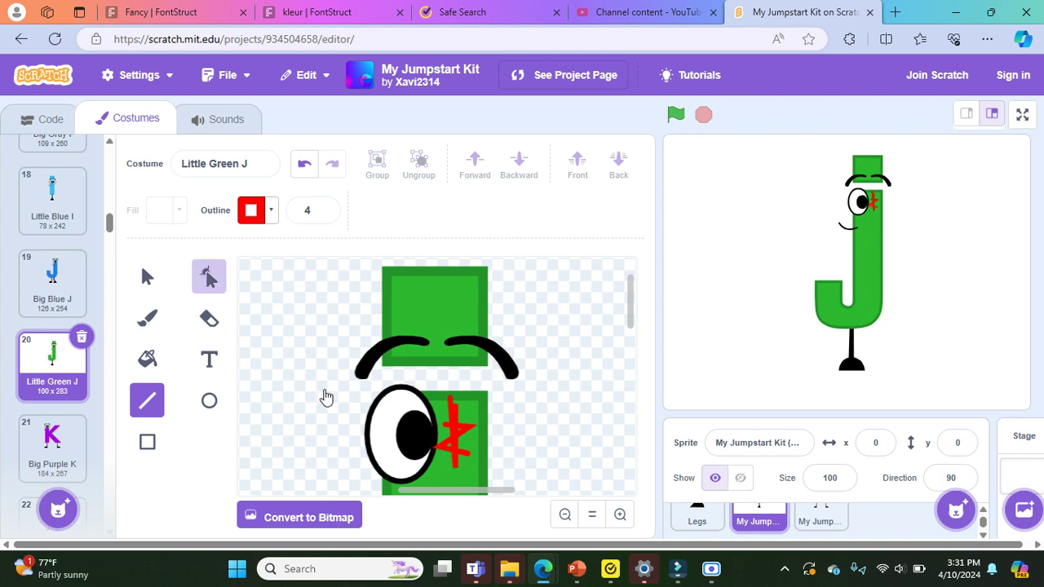
{"action": "left_click", "coordinate": [446, 458]}
{"action": "left_click_drag", "start_coordinate": [440, 451], "coordinate": [445, 453]}
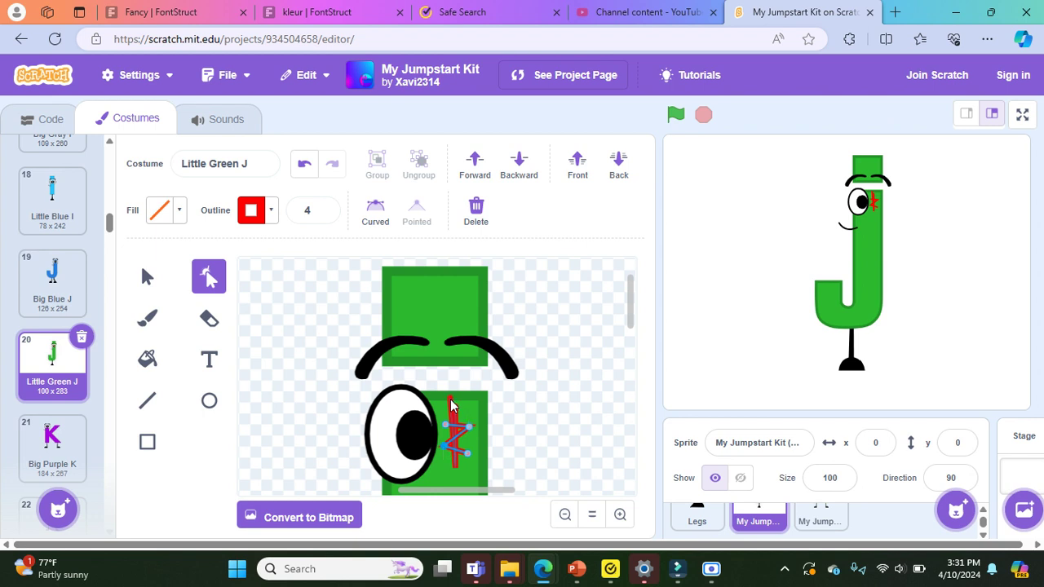
{"action": "left_click", "coordinate": [453, 412]}
{"action": "left_click", "coordinate": [448, 399]}
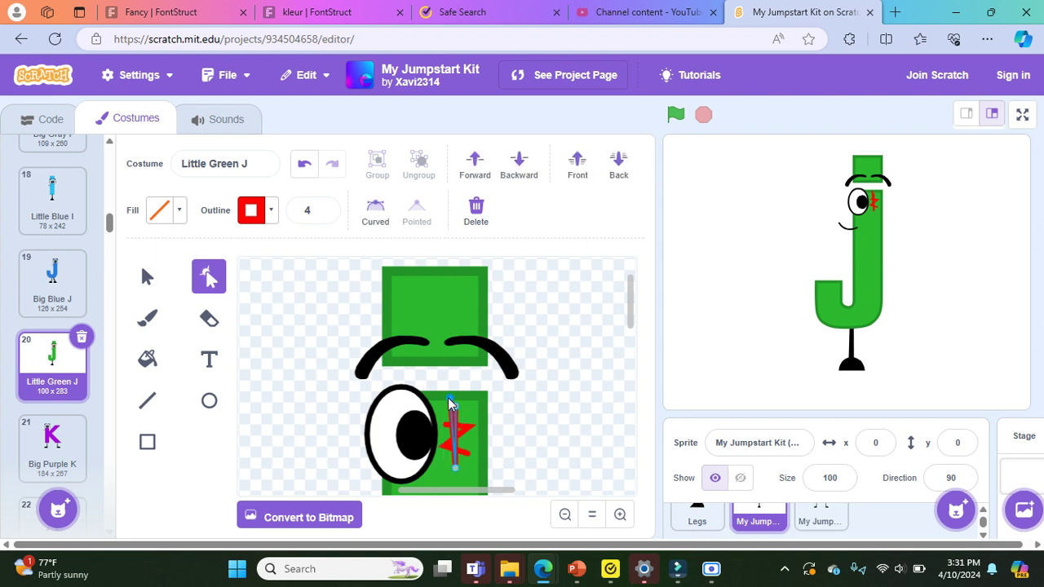
{"action": "left_click", "coordinate": [450, 403]}
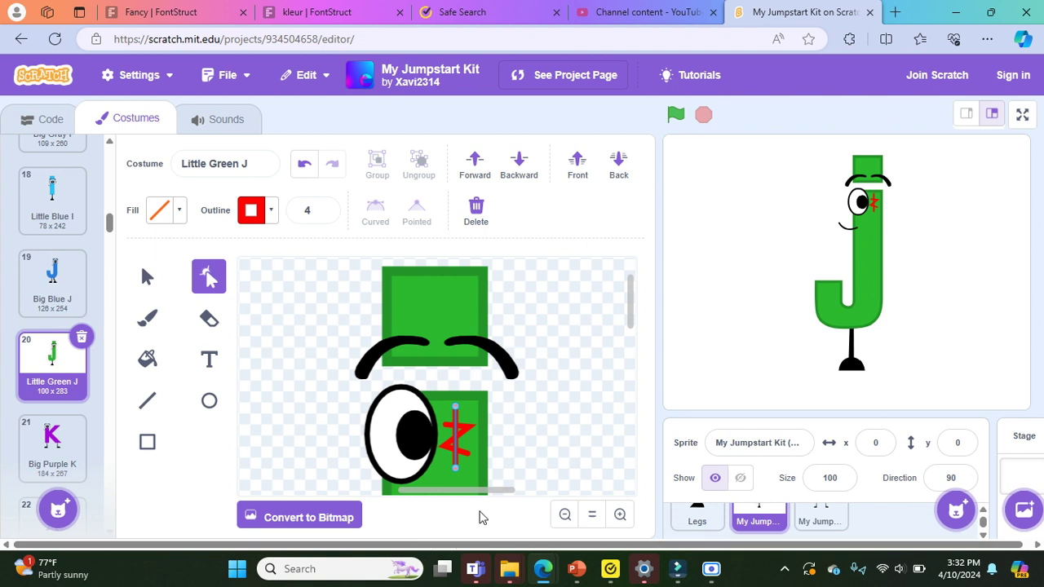
- Flip the eyebrow above the red mark vertically and horizontally so it slopes down from its inner end
{"action": "left_click", "coordinate": [506, 357]}
{"action": "scroll", "coordinate": [508, 354], "scroll_direction": "down", "scroll_amount": 3}
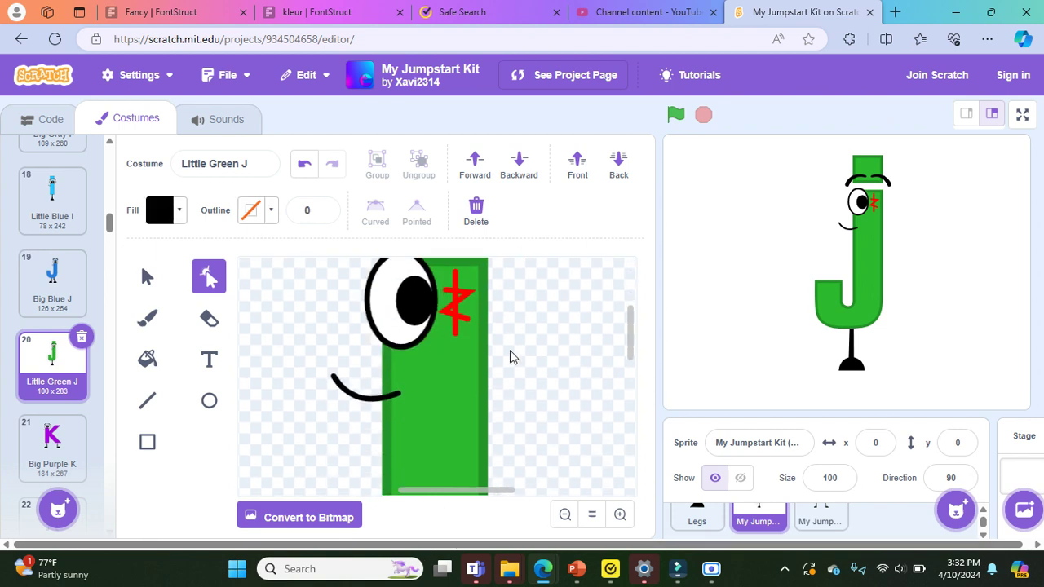
{"action": "scroll", "coordinate": [508, 354], "scroll_direction": "up", "scroll_amount": 5}
{"action": "left_click", "coordinate": [147, 277]}
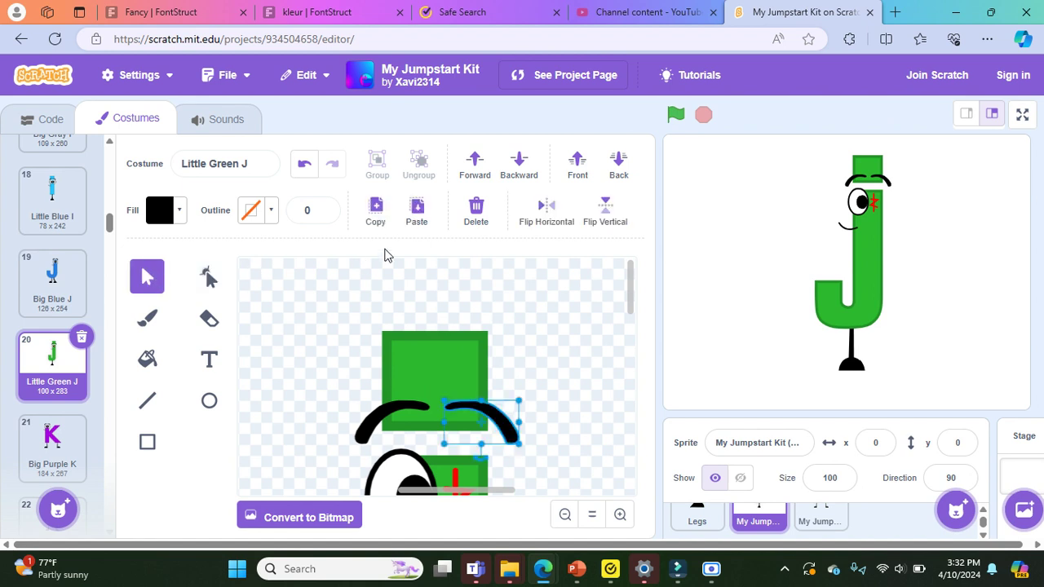
{"action": "left_click", "coordinate": [618, 220]}
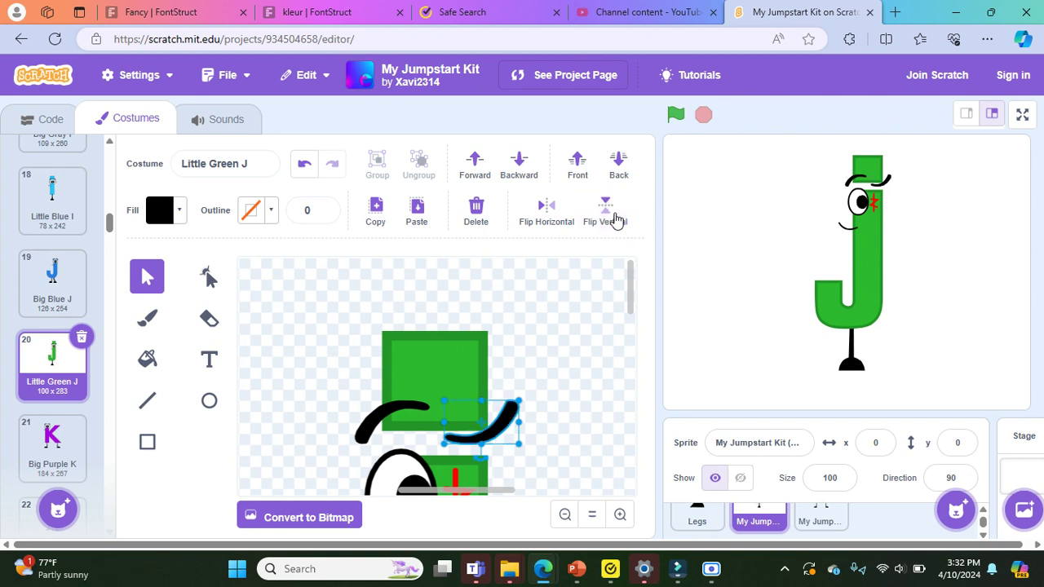
{"action": "left_click", "coordinate": [554, 219]}
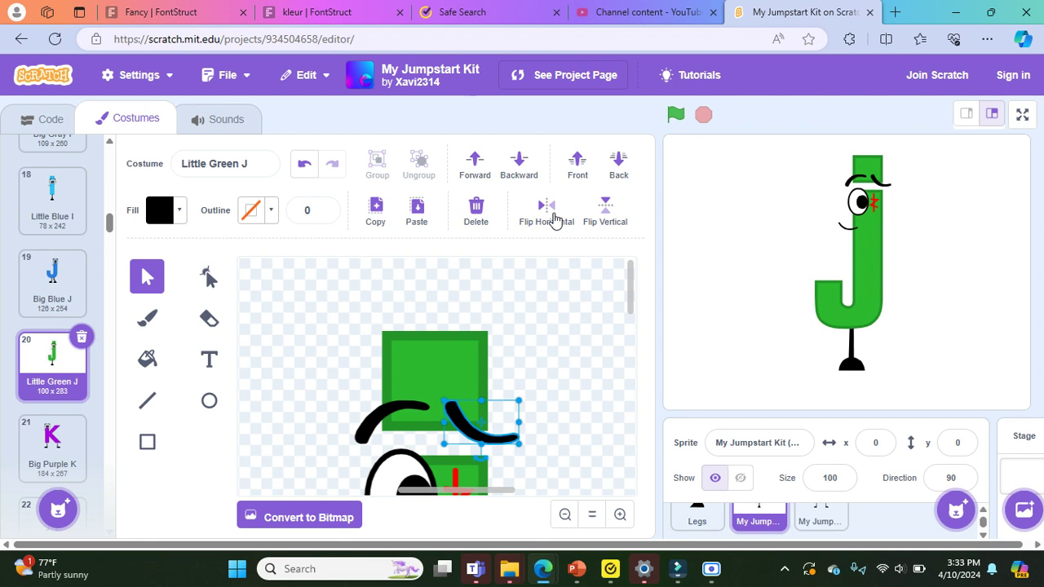
- Flip the whole Little Green J costume horizontally and vertically several times, leaving it mirrored and upside down
{"action": "left_click", "coordinate": [511, 408]}
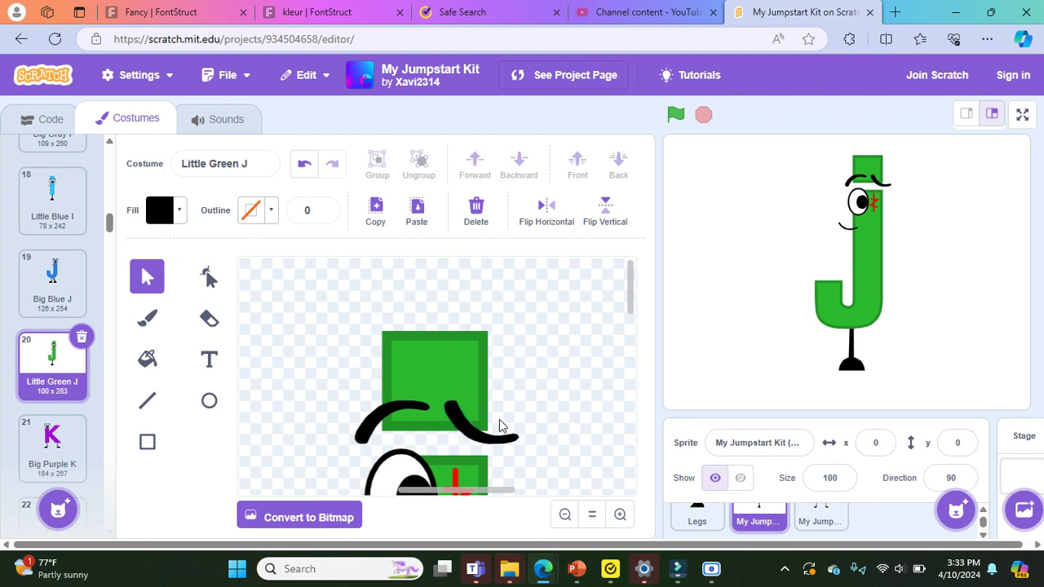
{"action": "left_click", "coordinate": [562, 221]}
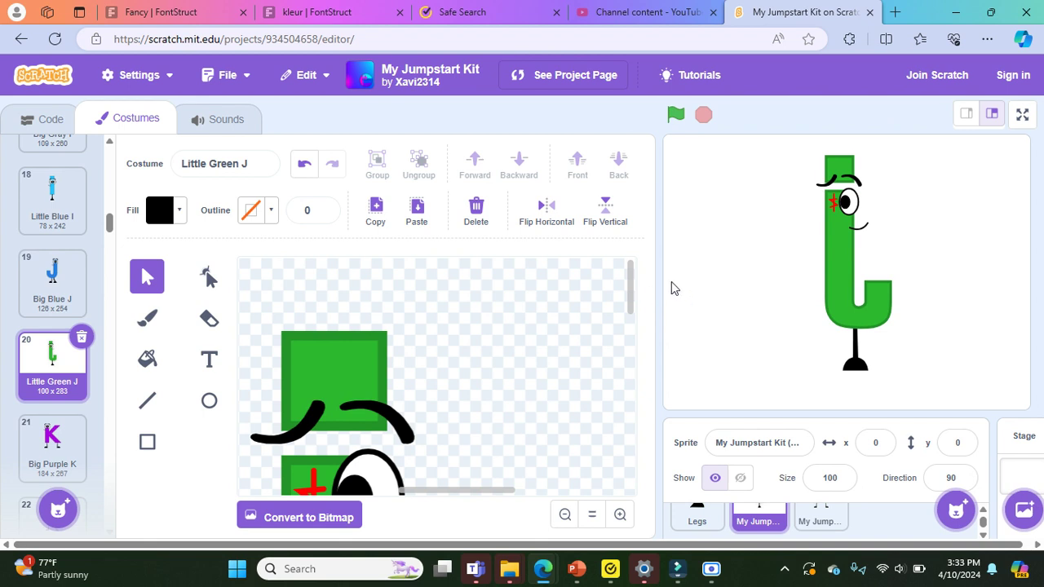
{"action": "left_click", "coordinate": [605, 211]}
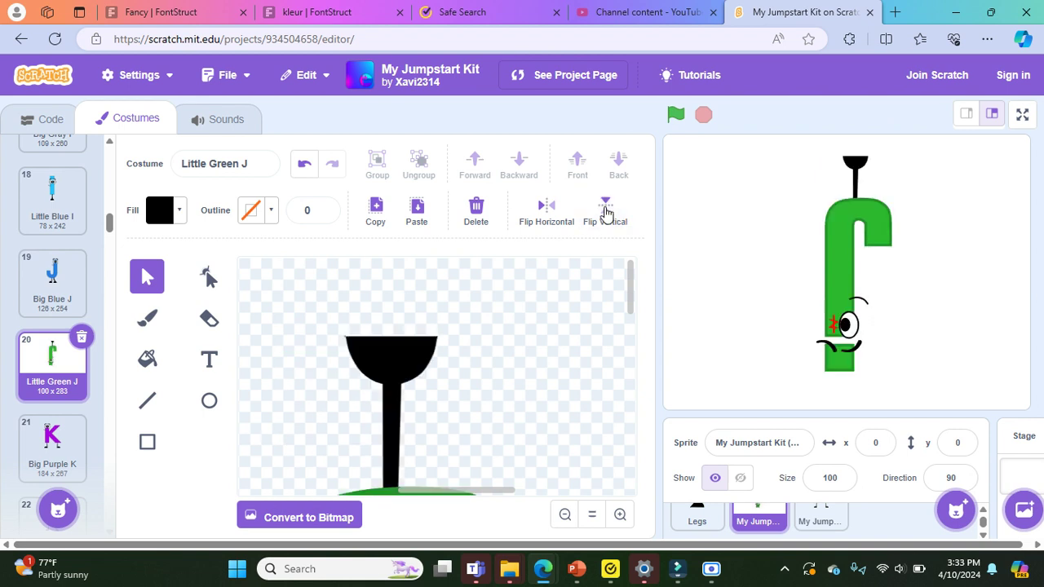
{"action": "left_click", "coordinate": [554, 205]}
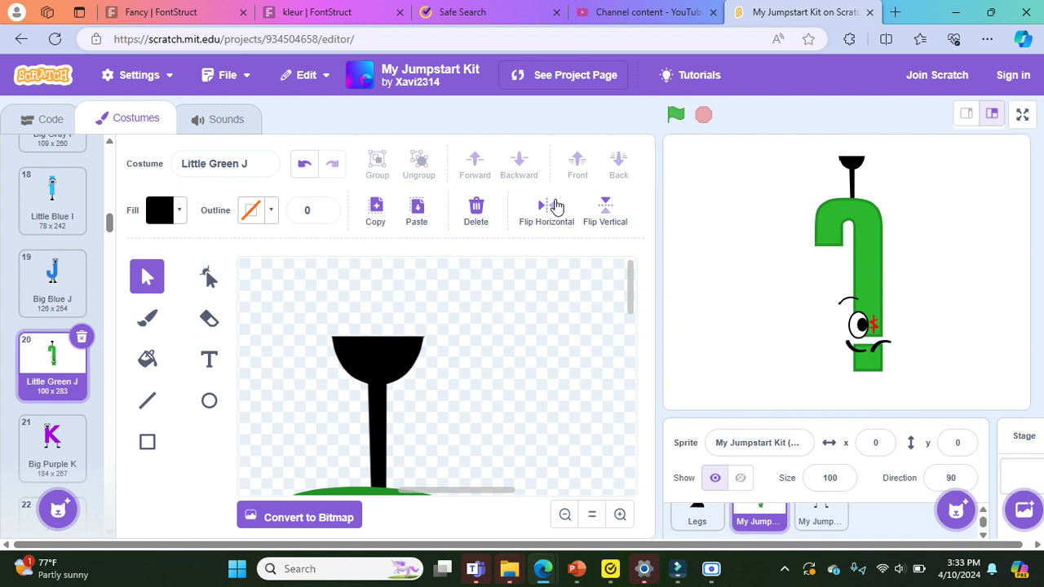
{"action": "left_click", "coordinate": [554, 208]}
{"action": "left_click", "coordinate": [605, 213]}
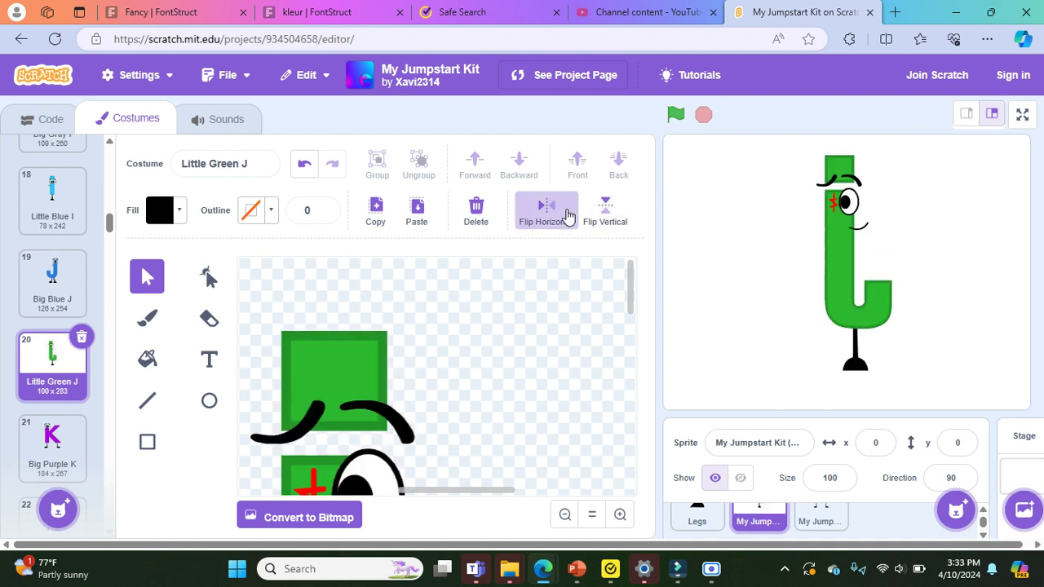
{"action": "left_click", "coordinate": [568, 215]}
{"action": "left_click", "coordinate": [609, 213]}
{"action": "left_click", "coordinate": [557, 211]}
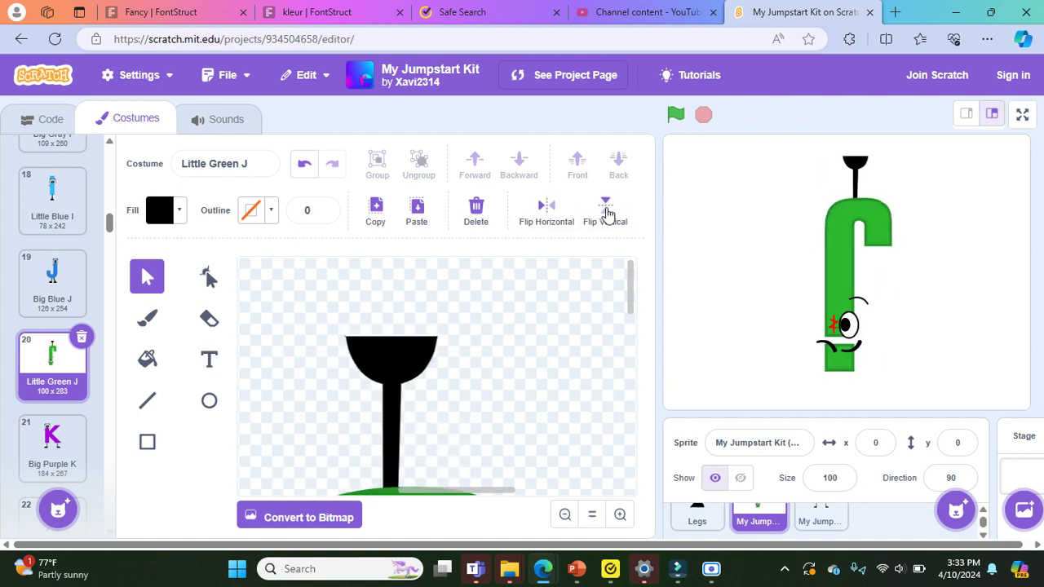
{"action": "left_click", "coordinate": [547, 214]}
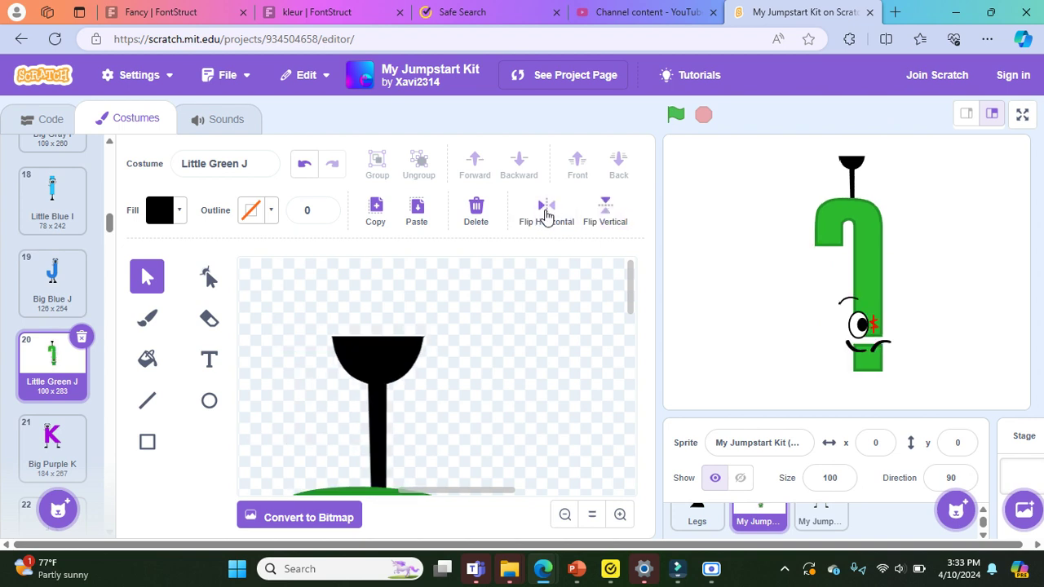
{"action": "left_click", "coordinate": [606, 214]}
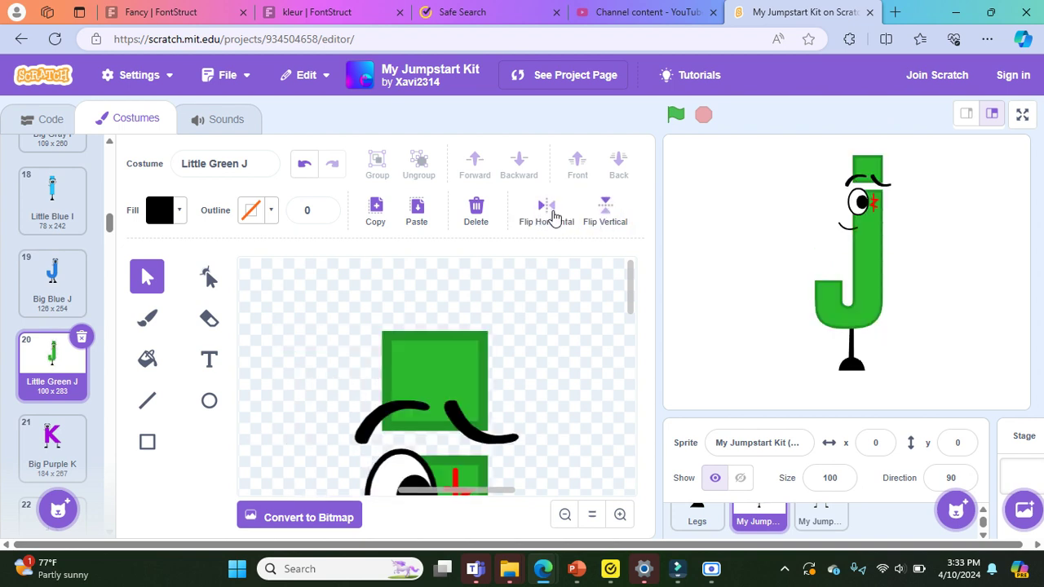
{"action": "left_click", "coordinate": [553, 214]}
{"action": "left_click", "coordinate": [608, 217]}
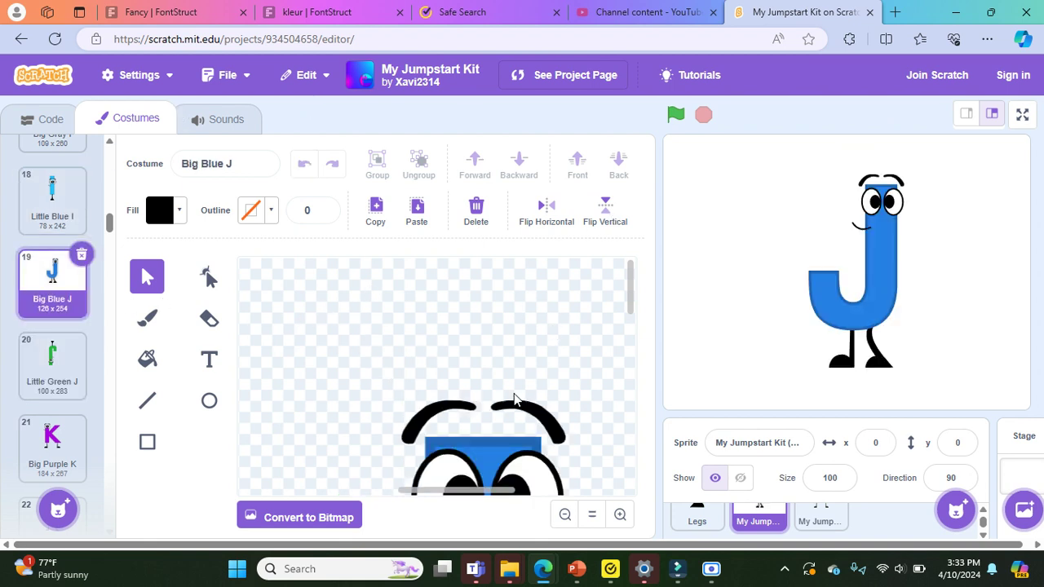
- In Big Blue J, pull the stem's left edge outward beside the eyes and add a pointed inner corner beneath the bulge
{"action": "left_click", "coordinate": [457, 447]}
{"action": "left_click", "coordinate": [209, 277]}
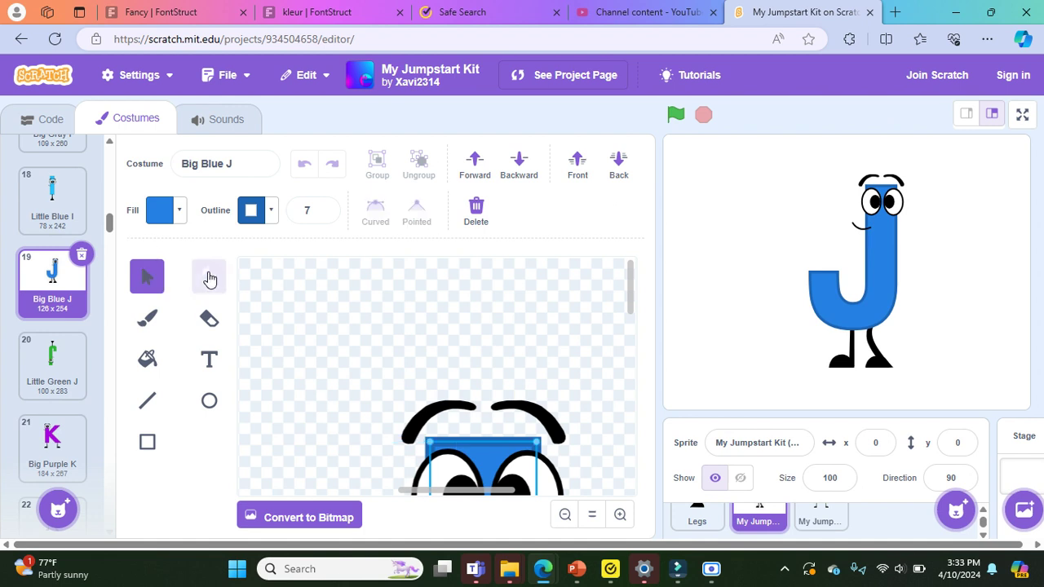
{"action": "scroll", "coordinate": [443, 437], "scroll_direction": "down", "scroll_amount": 5}
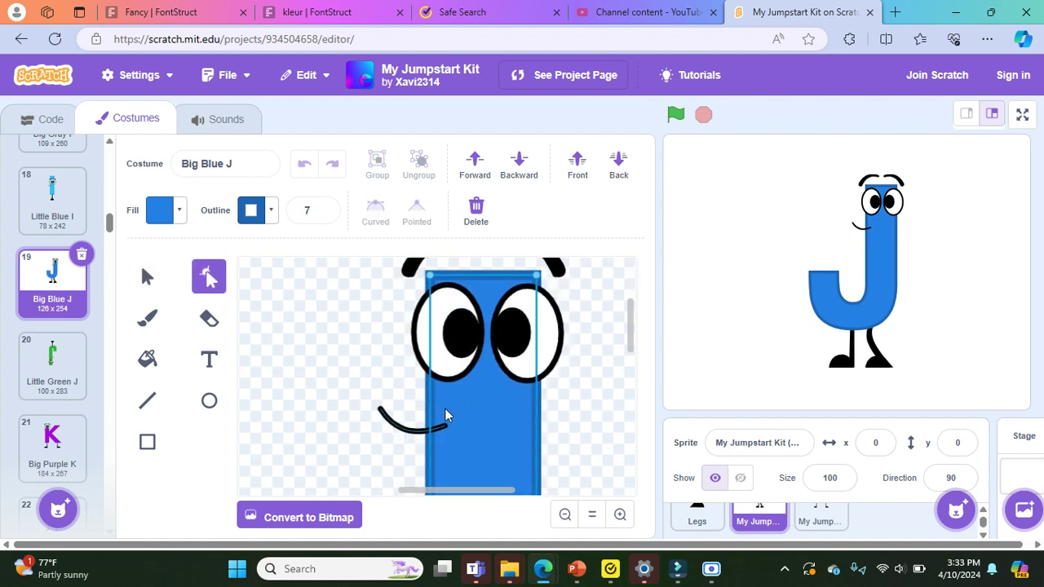
{"action": "scroll", "coordinate": [430, 412], "scroll_direction": "down", "scroll_amount": 5}
{"action": "scroll", "coordinate": [430, 412], "scroll_direction": "up", "scroll_amount": 8}
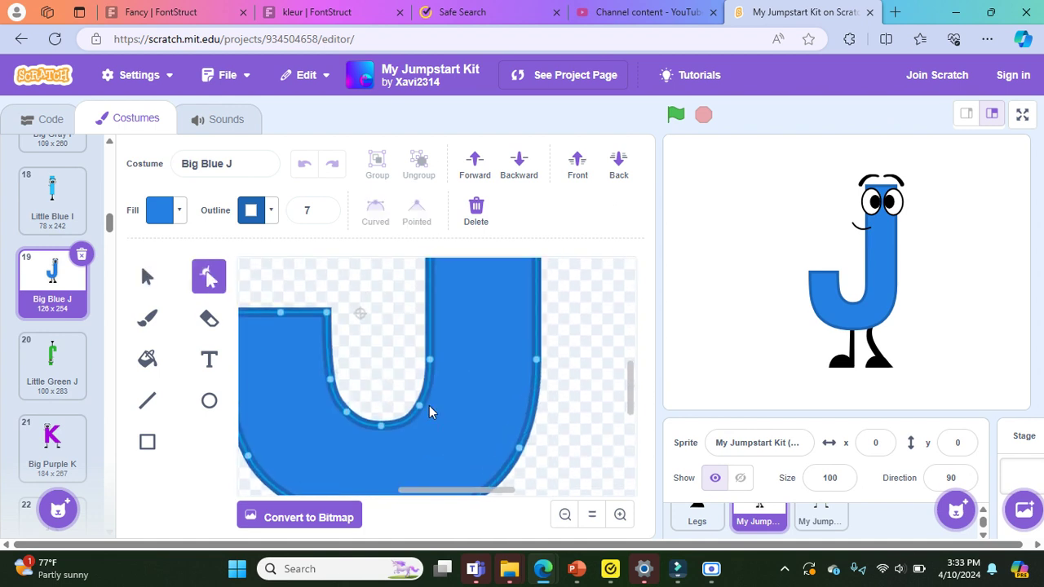
{"action": "scroll", "coordinate": [424, 477], "scroll_direction": "down", "scroll_amount": 3}
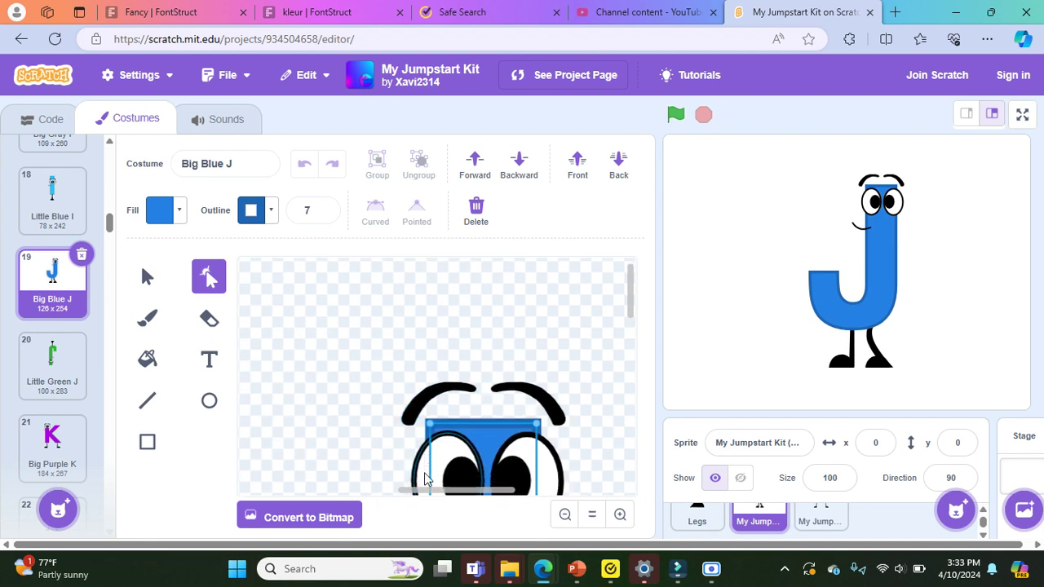
{"action": "scroll", "coordinate": [425, 477], "scroll_direction": "down", "scroll_amount": 1}
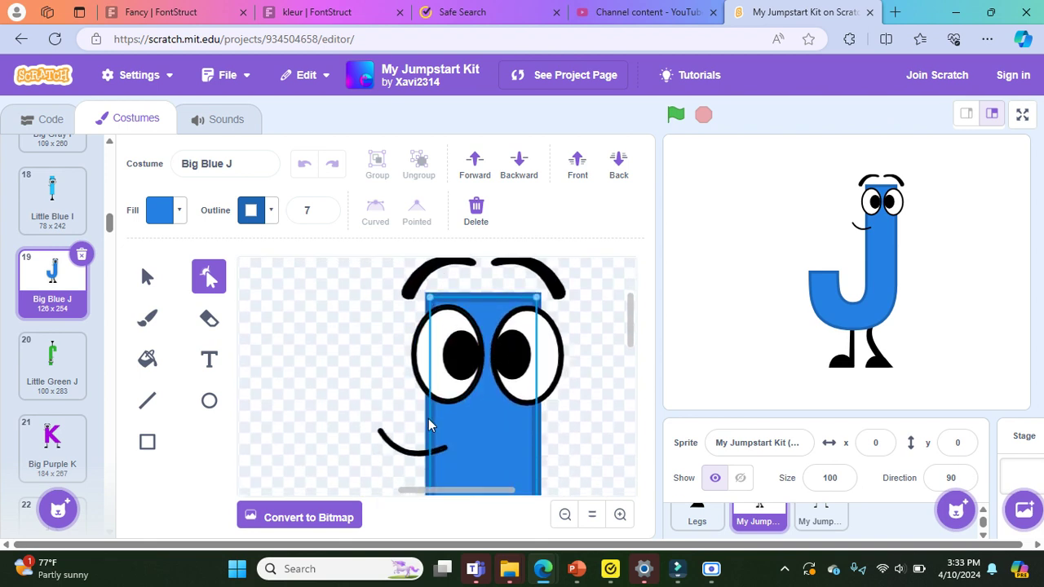
{"action": "left_click_drag", "start_coordinate": [428, 412], "coordinate": [340, 400]}
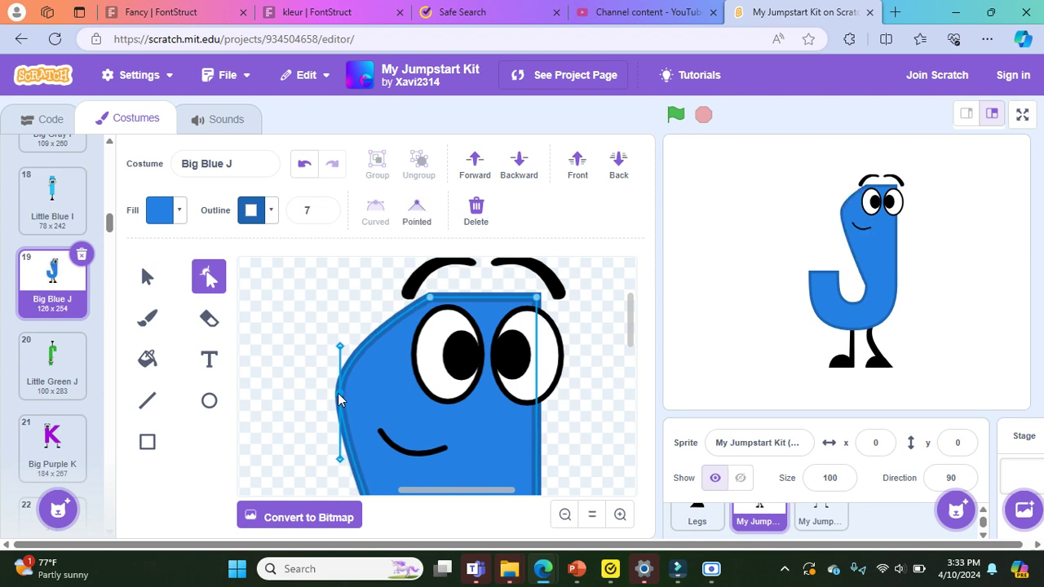
{"action": "left_click_drag", "start_coordinate": [347, 445], "coordinate": [459, 426]}
{"action": "left_click", "coordinate": [417, 205]}
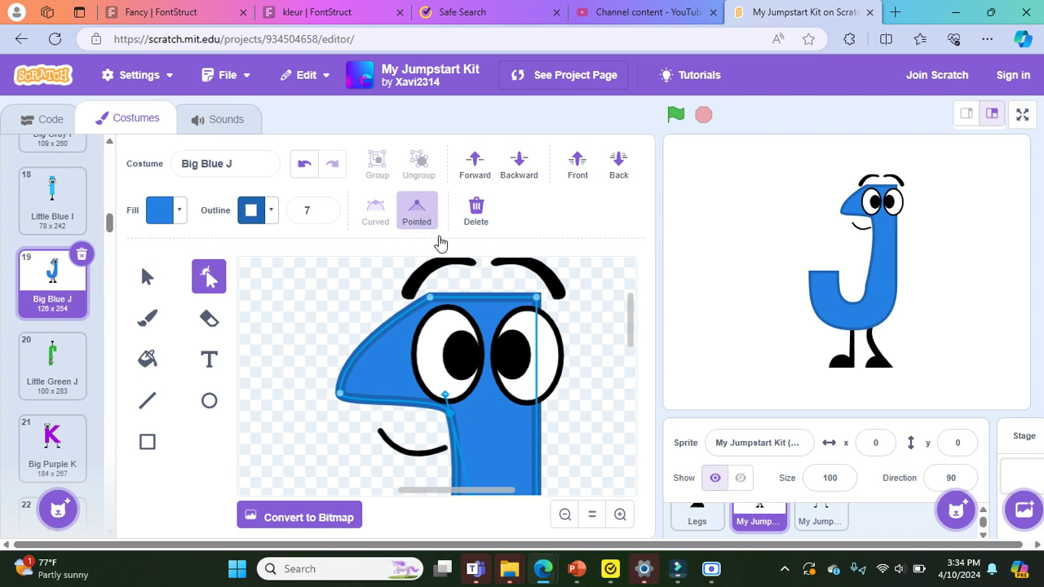
- Undo the shift of the whole blue body and move the inner corner left so the stem's edge runs straight
{"action": "left_click_drag", "start_coordinate": [482, 471], "coordinate": [475, 447]}
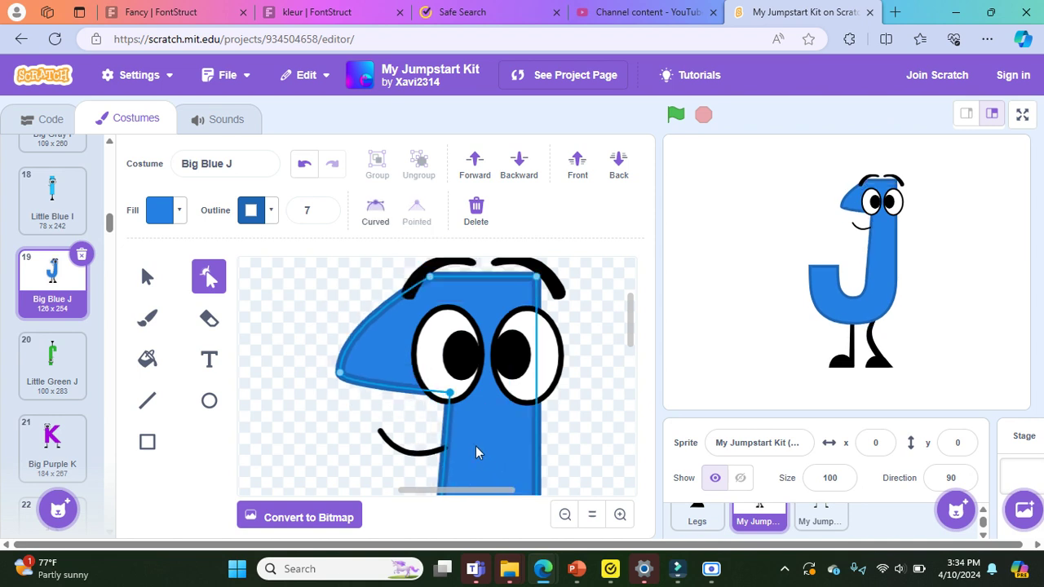
{"action": "left_click", "coordinate": [301, 166]}
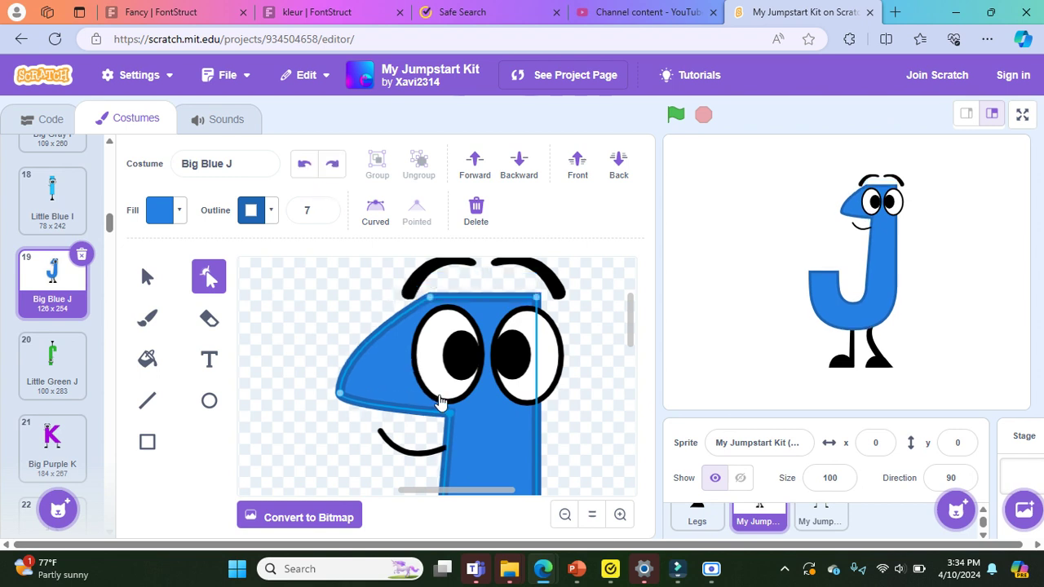
{"action": "left_click_drag", "start_coordinate": [449, 416], "coordinate": [420, 402]}
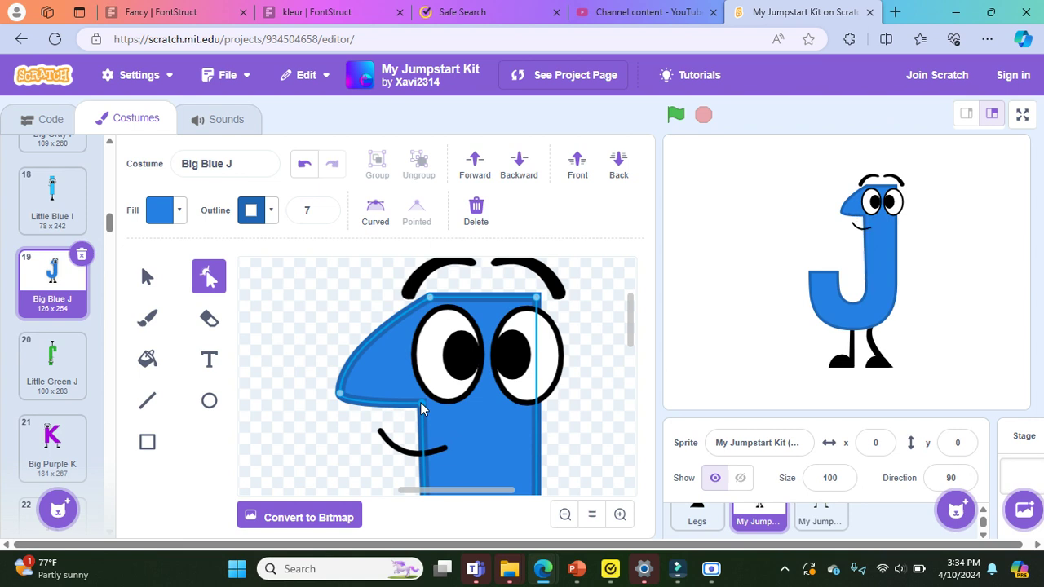
- Pull the upper corner beside the eyebrow out above the bar's tip, and move the tip's lower corner farther outward
{"action": "left_click", "coordinate": [430, 298]}
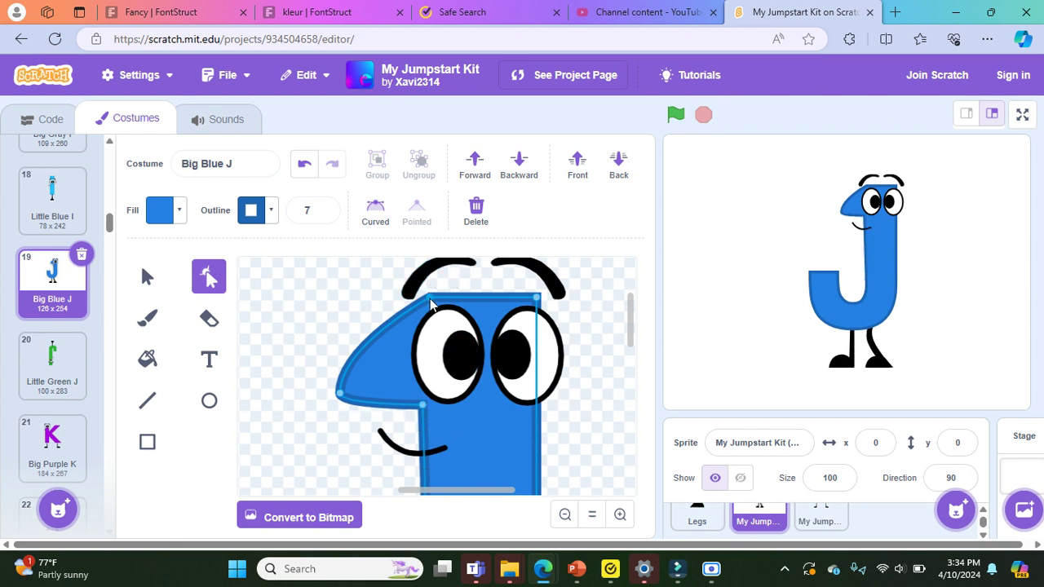
{"action": "left_click", "coordinate": [375, 209]}
{"action": "left_click", "coordinate": [414, 210]}
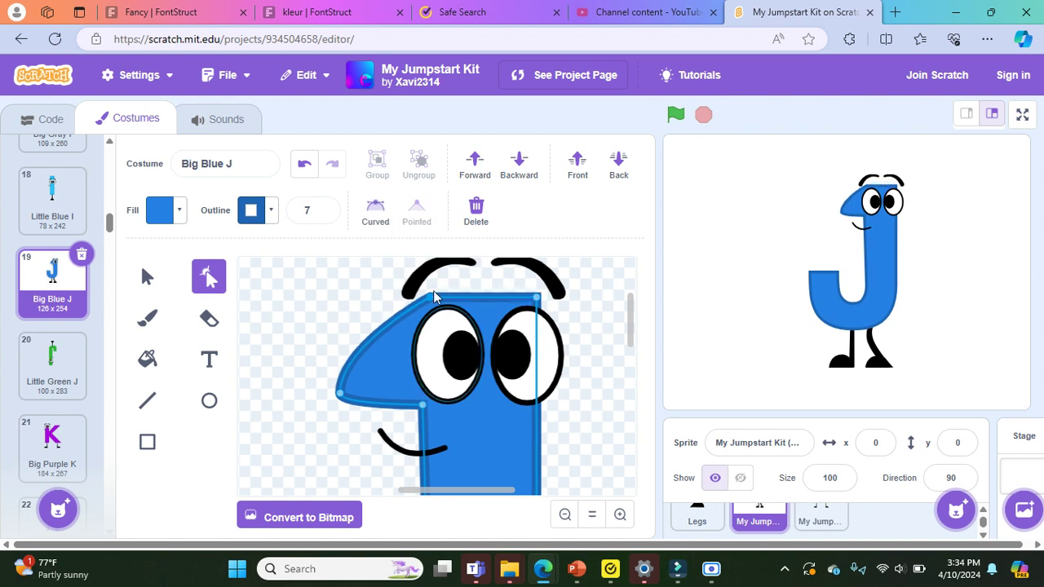
{"action": "left_click_drag", "start_coordinate": [430, 298], "coordinate": [343, 296]}
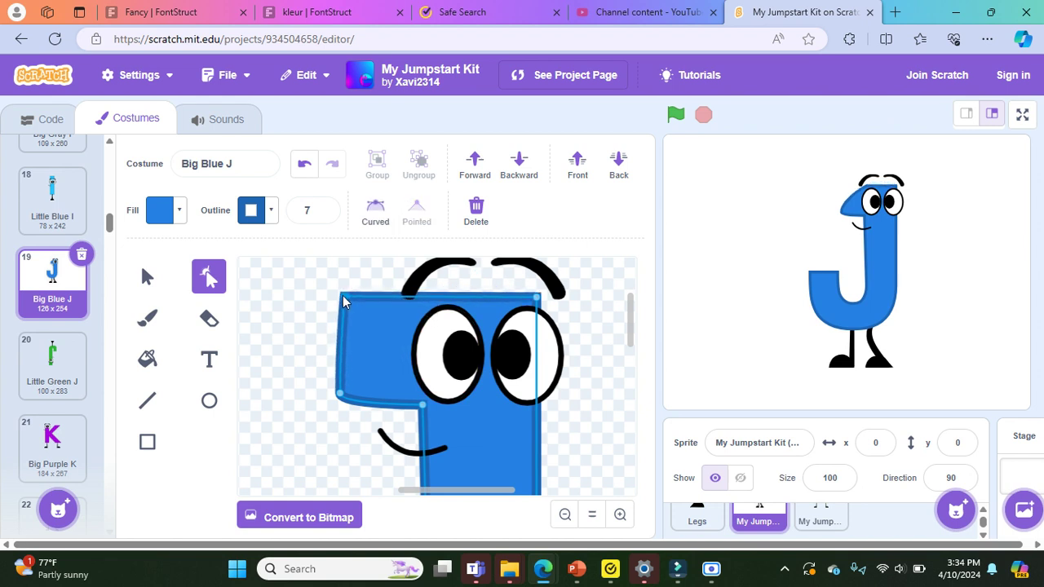
{"action": "left_click", "coordinate": [341, 394]}
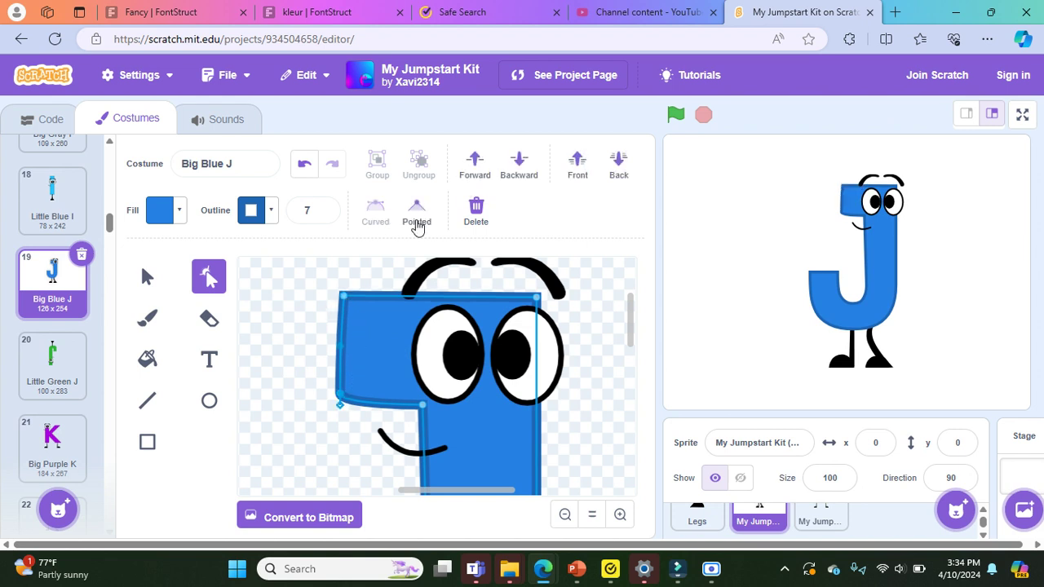
{"action": "left_click_drag", "start_coordinate": [341, 394], "coordinate": [308, 395]}
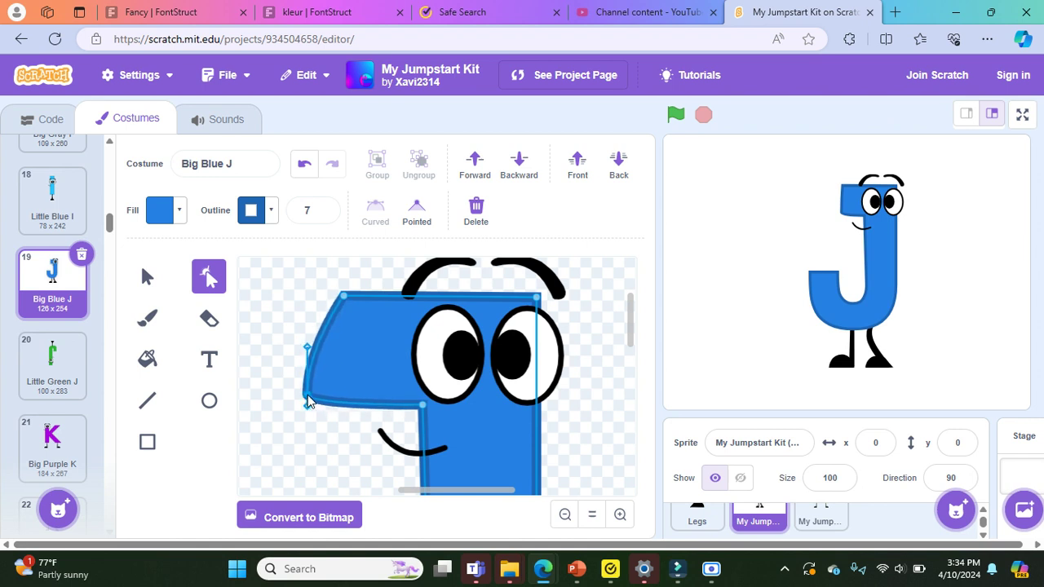
- Try the bar's upper outer corner as a curved point twice, returning it to pointed each time
{"action": "left_click", "coordinate": [346, 292]}
{"action": "left_click", "coordinate": [376, 208]}
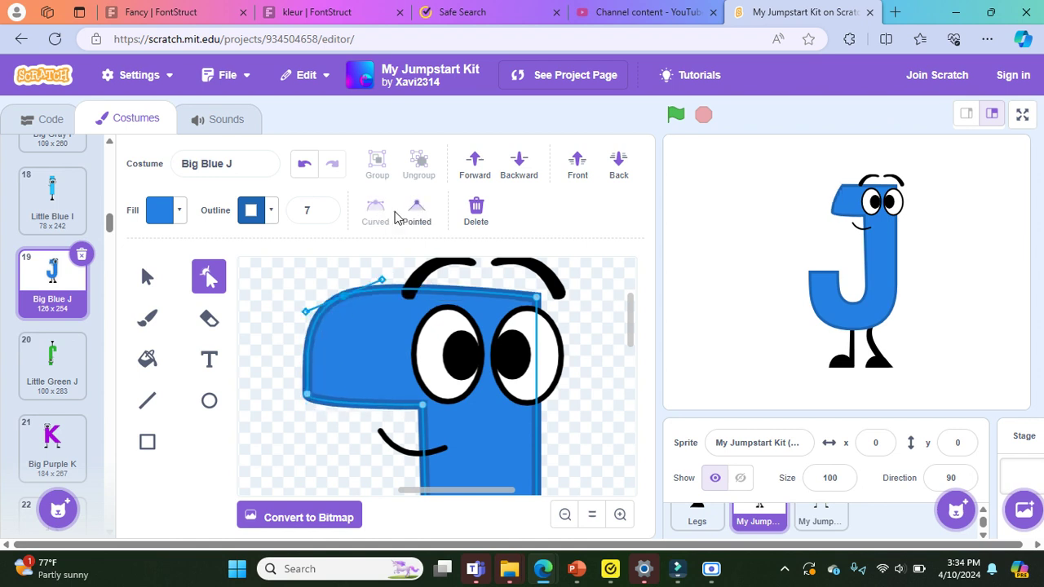
{"action": "left_click", "coordinate": [418, 210]}
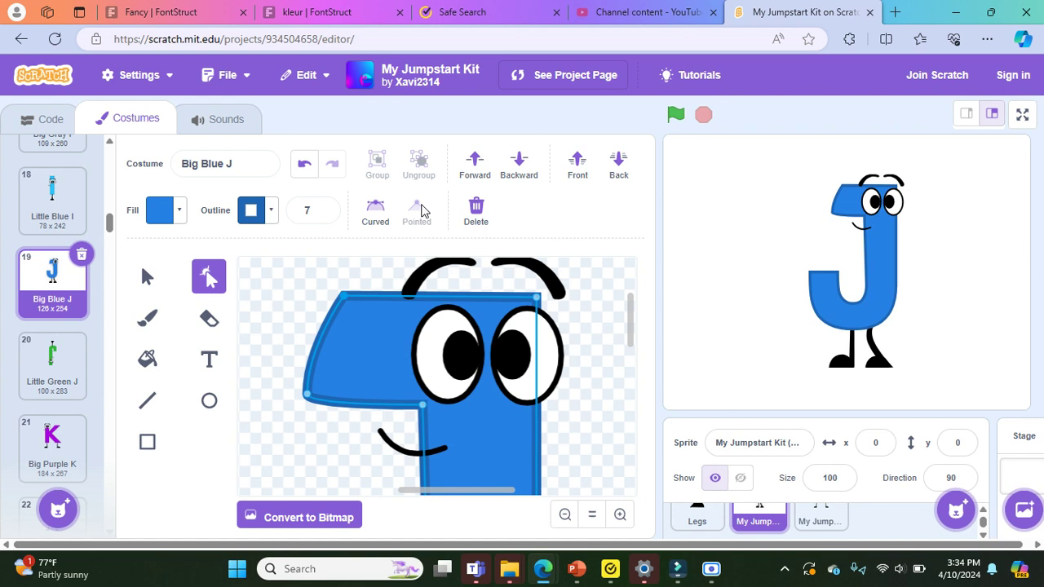
{"action": "left_click", "coordinate": [375, 210]}
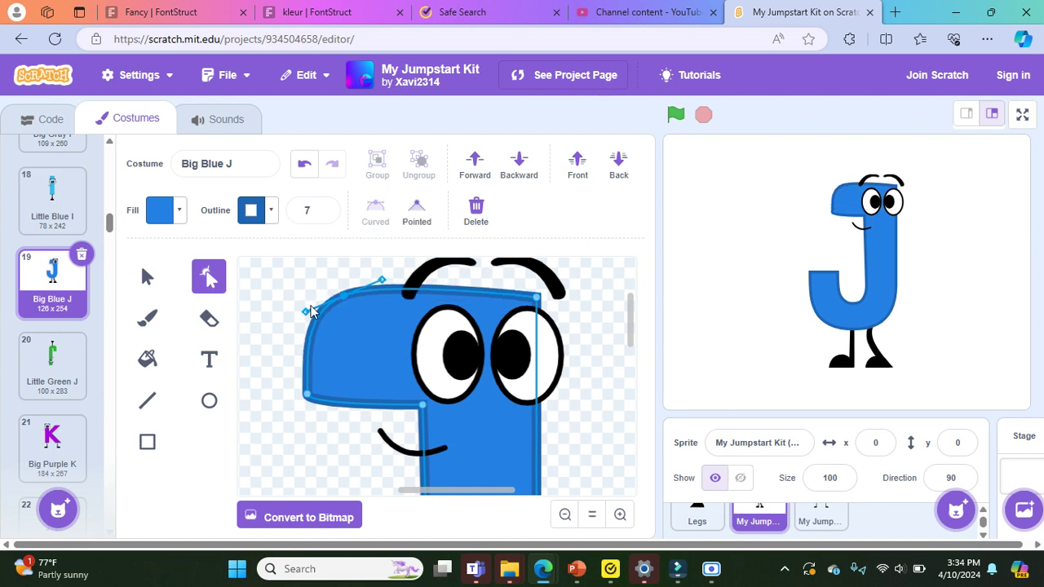
{"action": "left_click", "coordinate": [416, 214]}
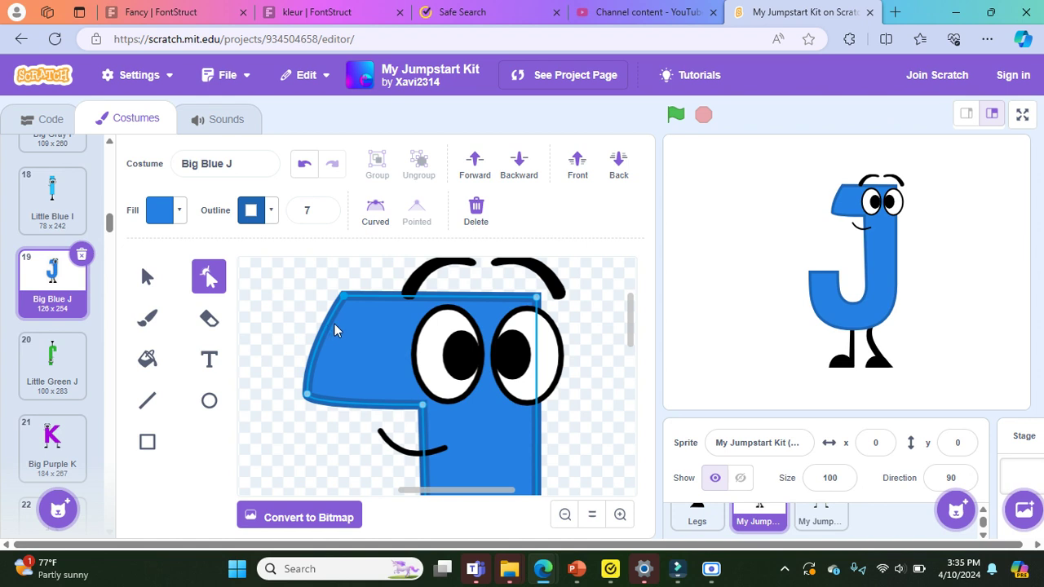
- Undo the accidental shift of the body and move the bar's upper outer corner directly above the lower one
{"action": "mouse_move", "coordinate": [366, 290]}
{"action": "left_mouse_down"}
{"action": "mouse_move", "coordinate": [349, 295]}
{"action": "mouse_move", "coordinate": [359, 295]}
{"action": "left_mouse_up"}
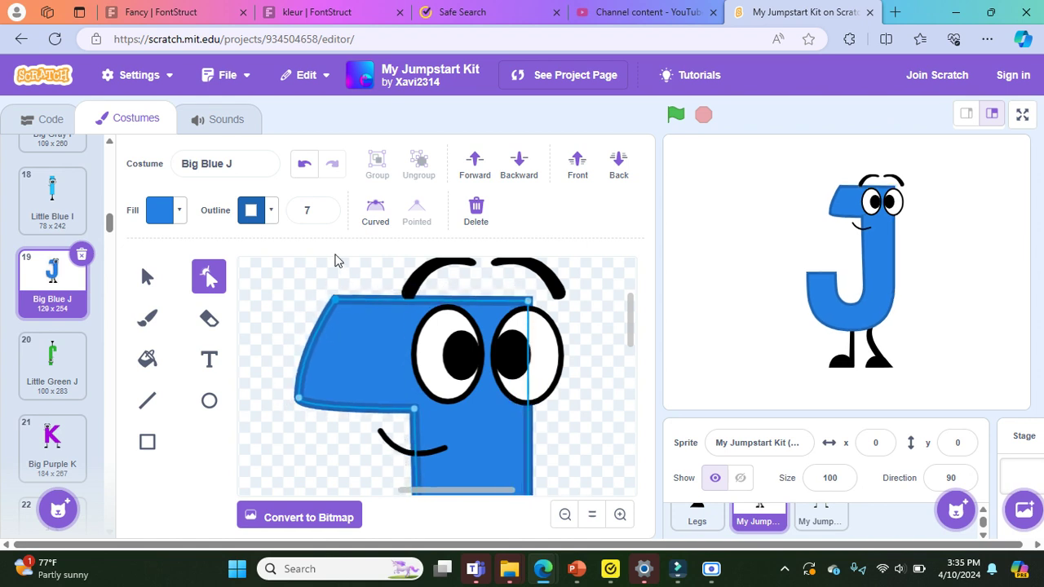
{"action": "left_click", "coordinate": [304, 163]}
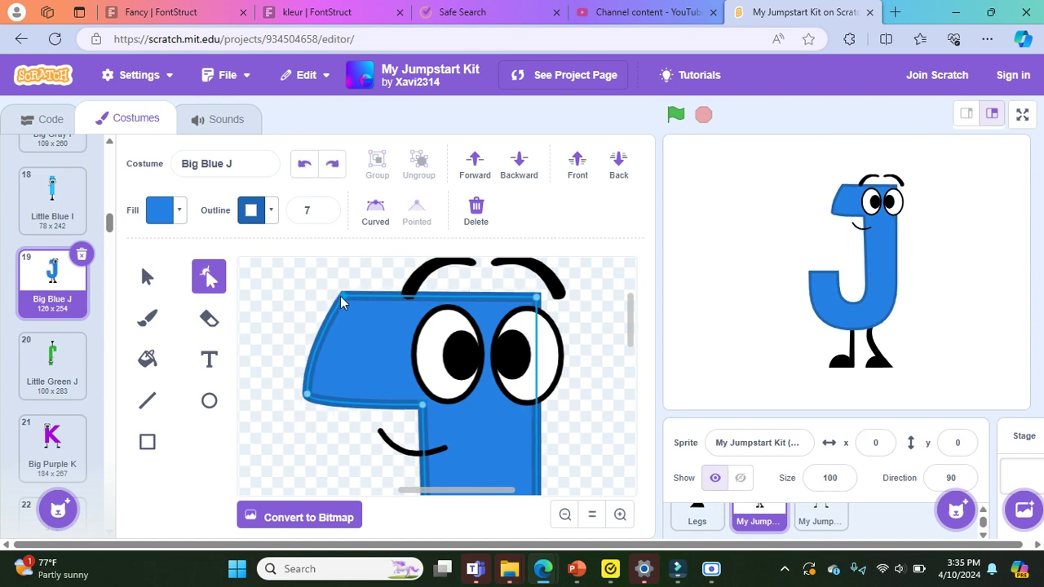
{"action": "left_click_drag", "start_coordinate": [340, 296], "coordinate": [307, 296]}
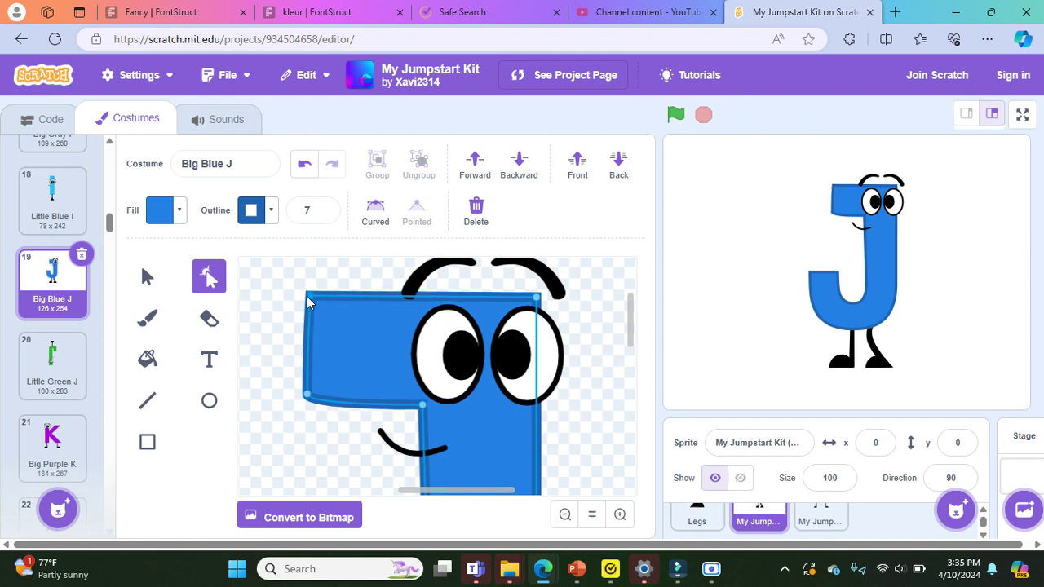
- Add a curved point on the bar's outer edge, pull it slightly outward, and remove the lower outer corner while keeping the body
{"action": "left_click", "coordinate": [310, 384]}
{"action": "left_click_drag", "start_coordinate": [310, 384], "coordinate": [295, 354]}
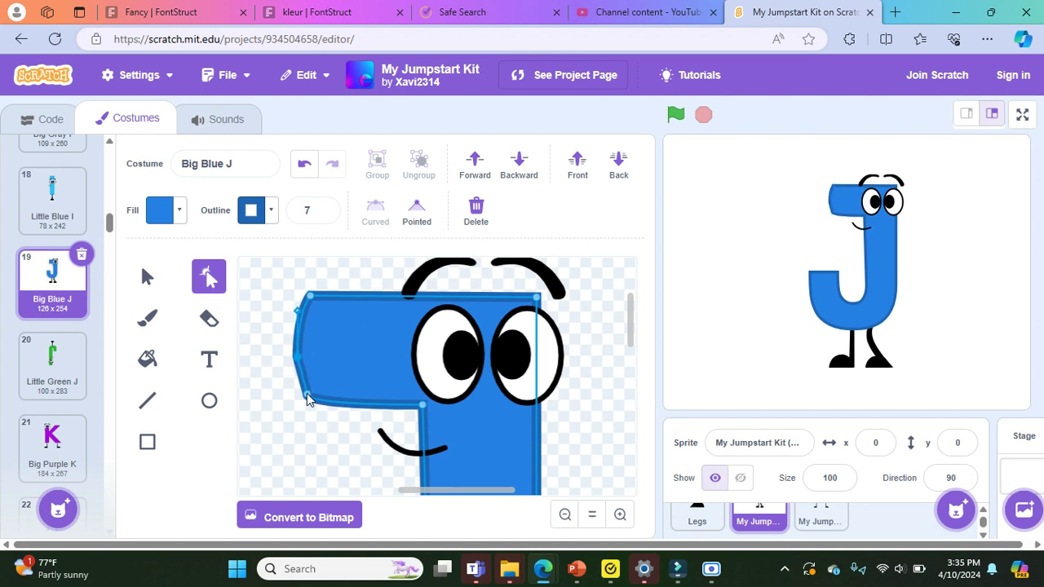
{"action": "left_click", "coordinate": [307, 393]}
{"action": "left_click", "coordinate": [475, 214]}
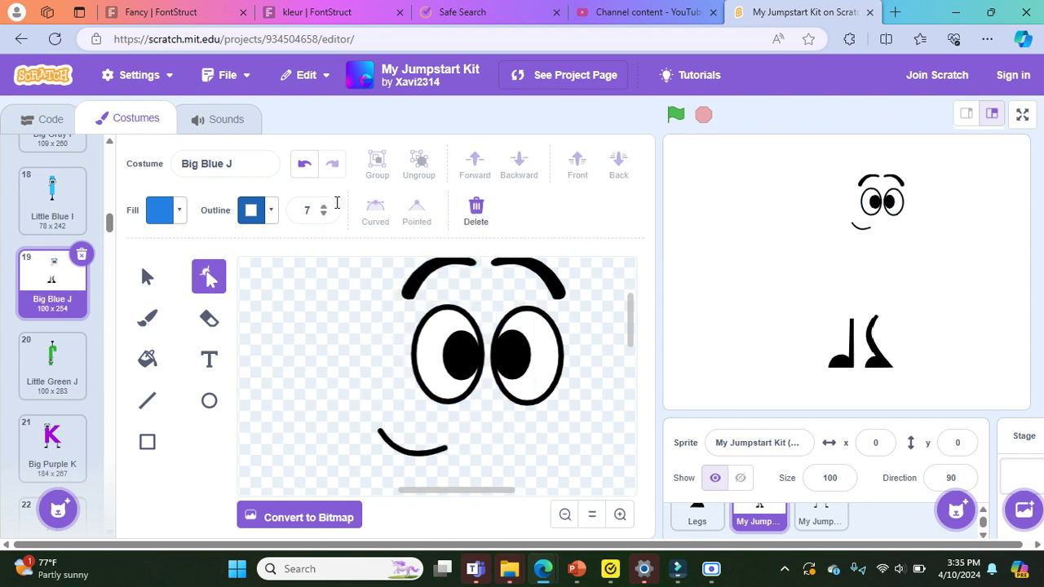
{"action": "left_click", "coordinate": [305, 164]}
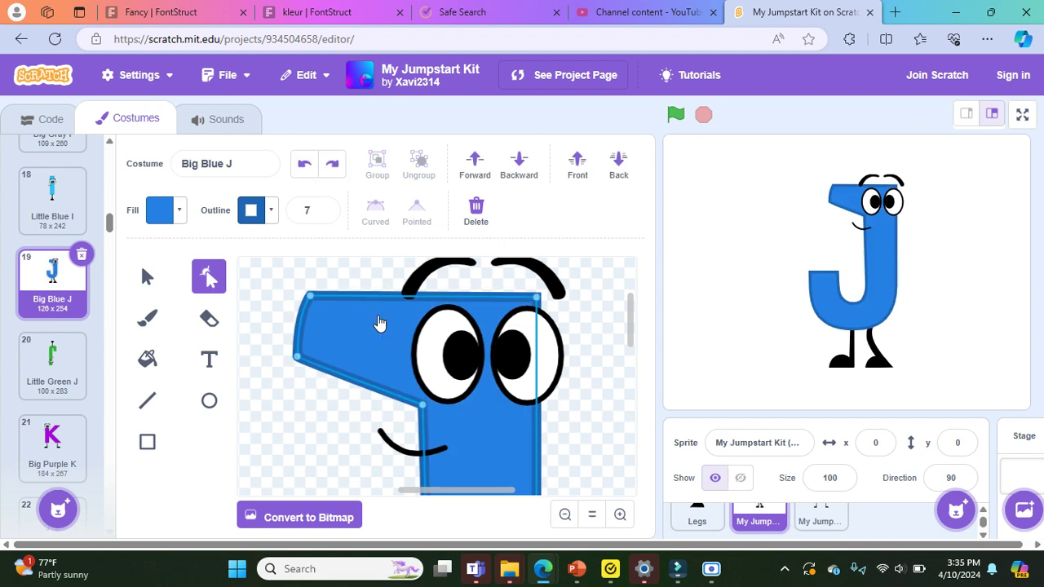
- Undo the shift of the body and lower the bar's bottom outer point to square off its end
{"action": "left_click_drag", "start_coordinate": [371, 363], "coordinate": [351, 348]}
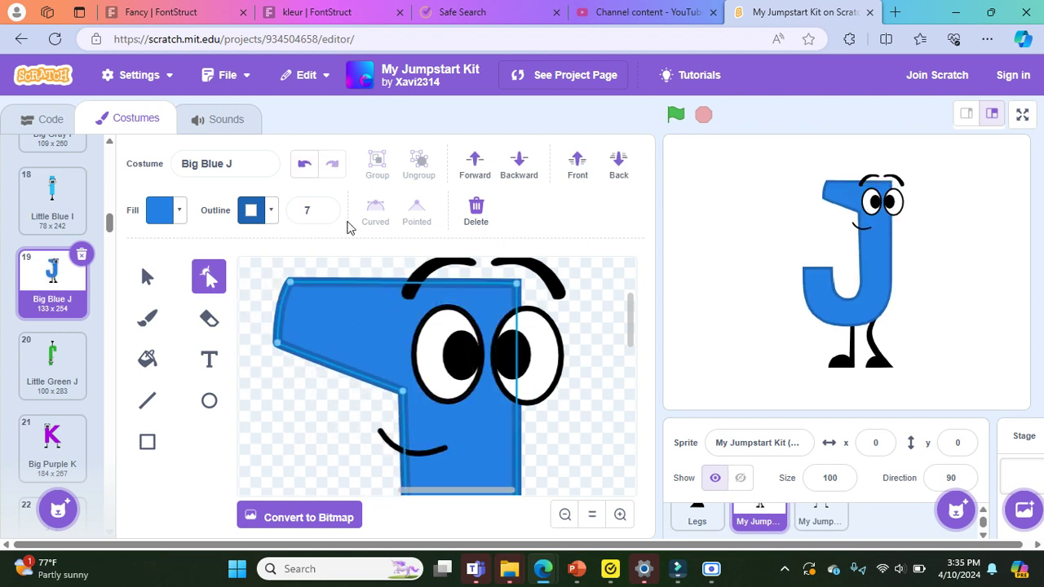
{"action": "left_click", "coordinate": [304, 166]}
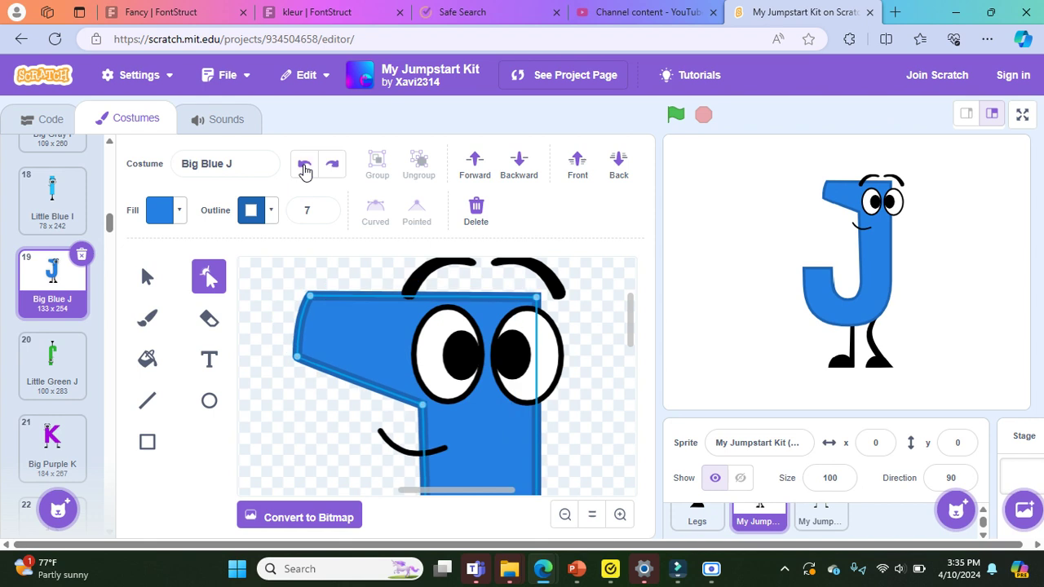
{"action": "left_click", "coordinate": [298, 362]}
{"action": "left_click_drag", "start_coordinate": [298, 363], "coordinate": [305, 399]}
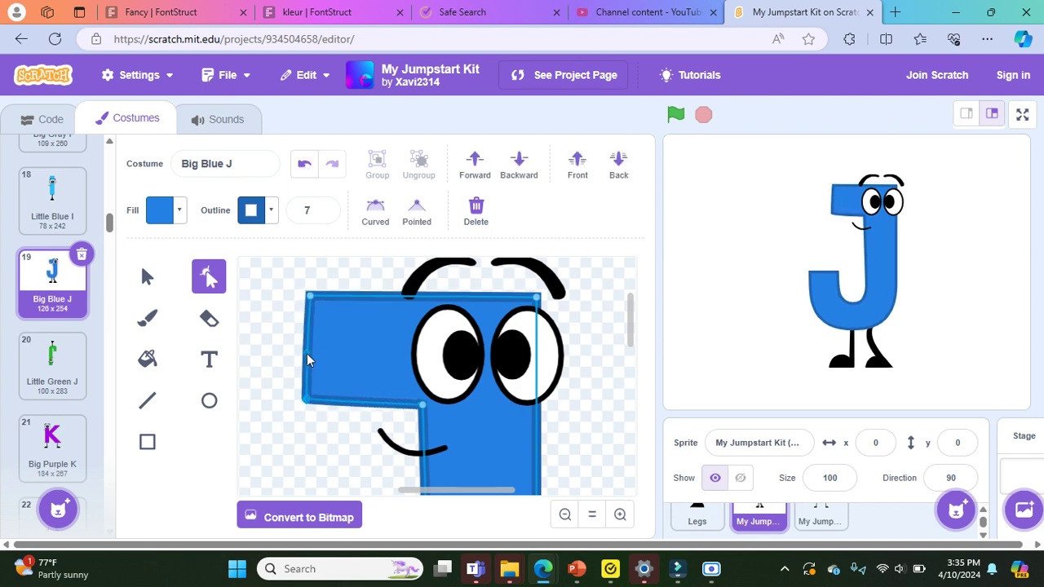
- Bulge the bar's outer end, and switch all the body's points between curved and pointed, leaving them pointed
{"action": "mouse_move", "coordinate": [306, 357]}
{"action": "left_mouse_down"}
{"action": "mouse_move", "coordinate": [271, 356]}
{"action": "mouse_move", "coordinate": [291, 355]}
{"action": "left_mouse_up"}
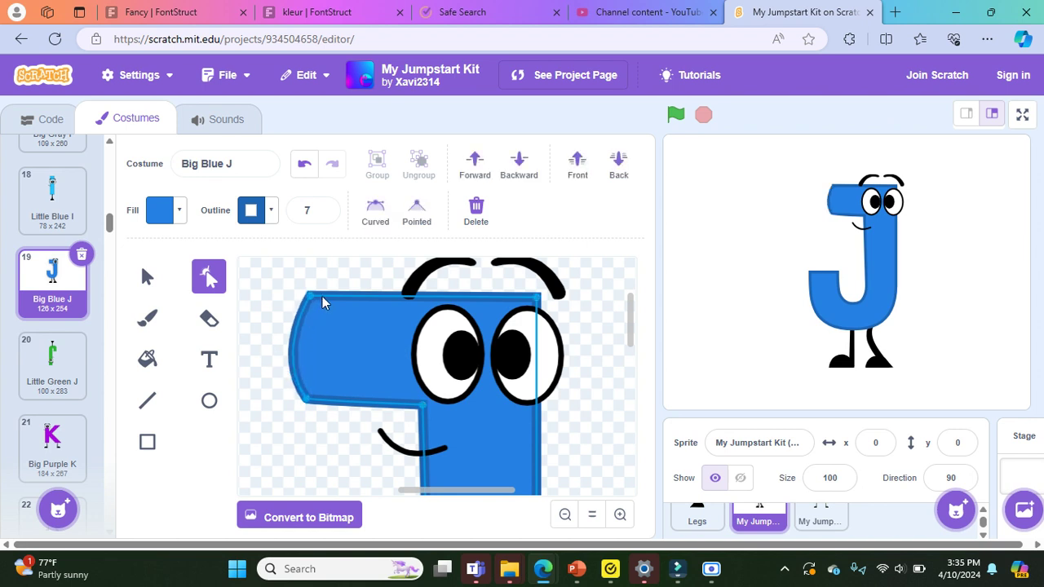
{"action": "left_click", "coordinate": [377, 210]}
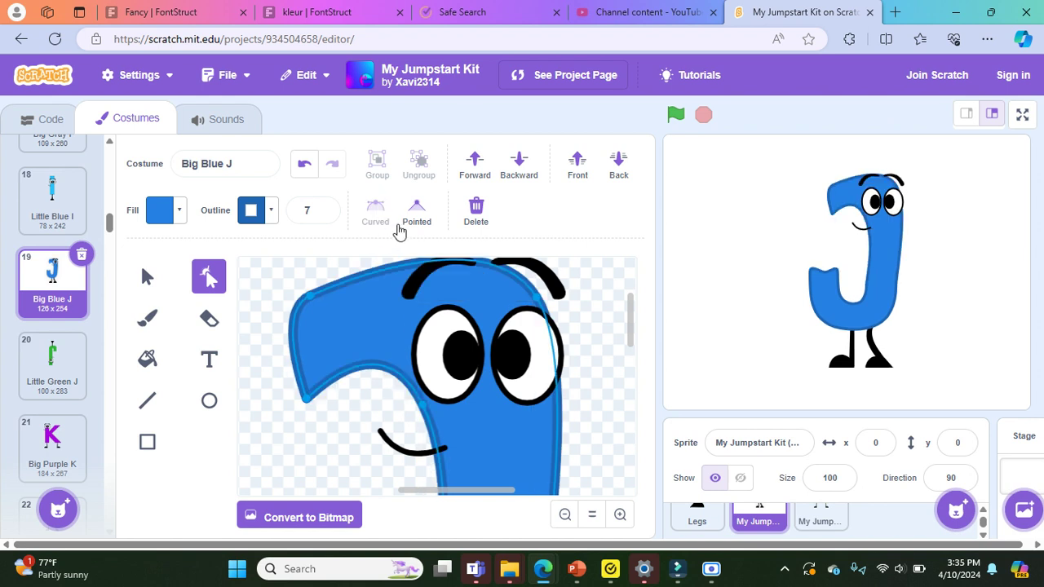
{"action": "left_click", "coordinate": [406, 223]}
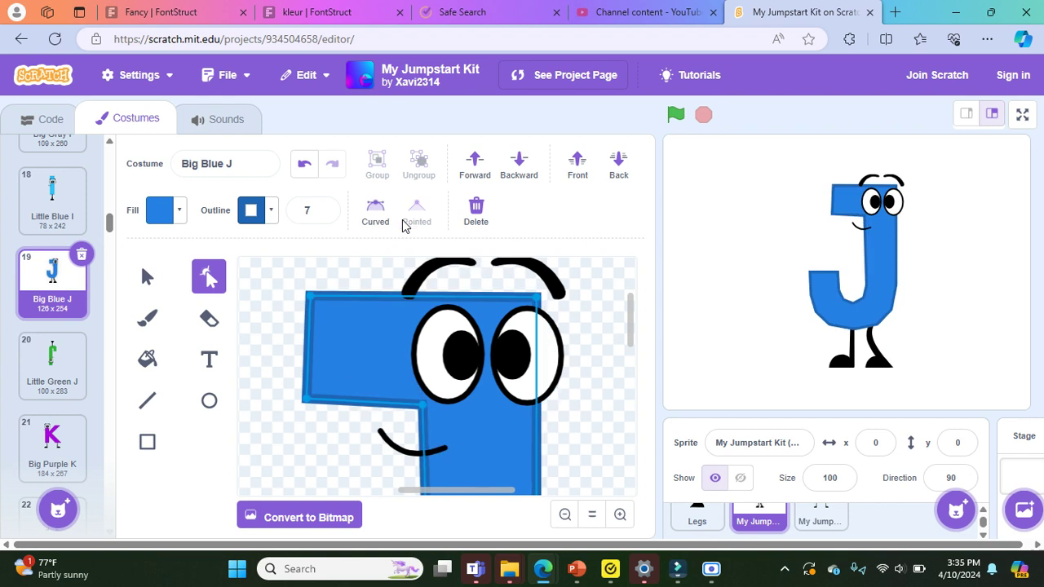
{"action": "left_click", "coordinate": [375, 214]}
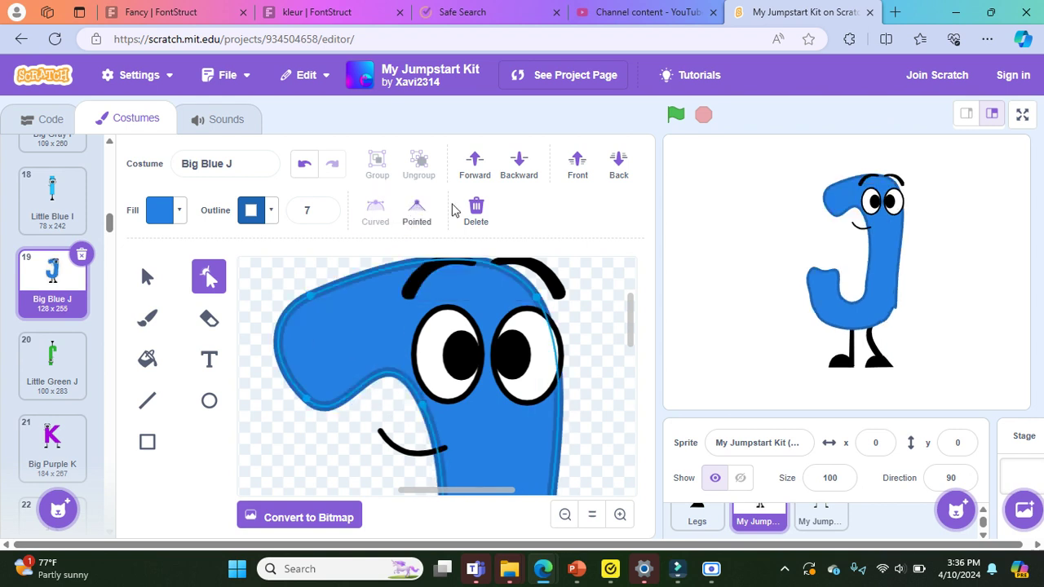
{"action": "left_click", "coordinate": [417, 214]}
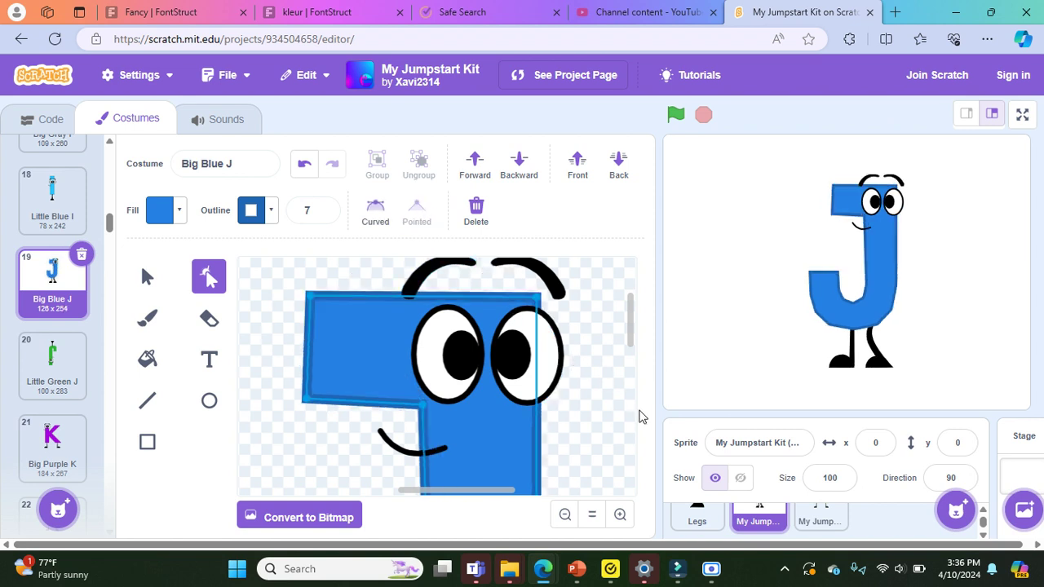
- Try curving all the body's points and pulling the bar's lower points toward the eyes, and undo both changes
{"action": "left_click", "coordinate": [369, 219]}
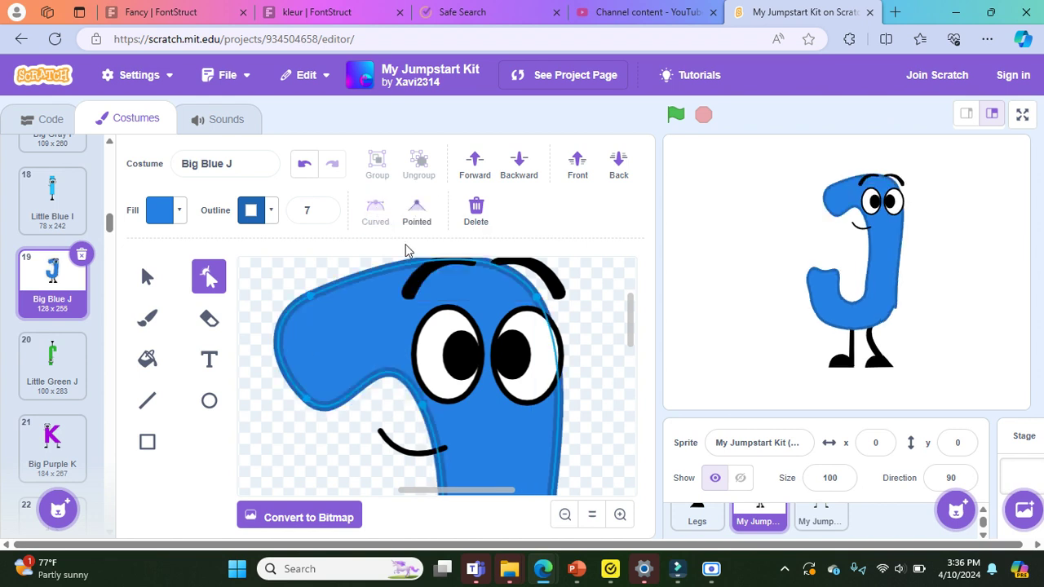
{"action": "left_click", "coordinate": [424, 279]}
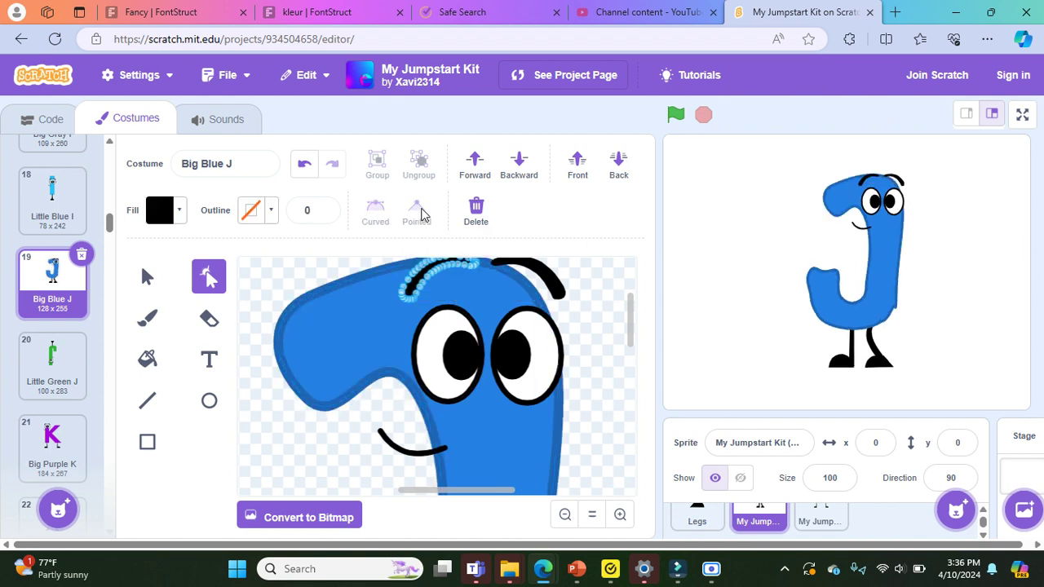
{"action": "left_click", "coordinate": [350, 365]}
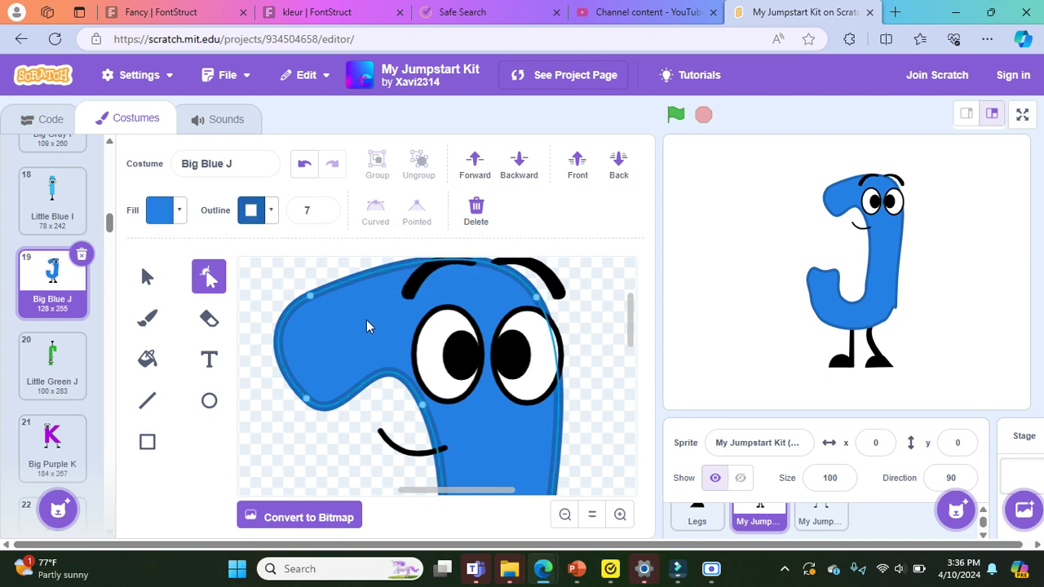
{"action": "left_click", "coordinate": [306, 399]}
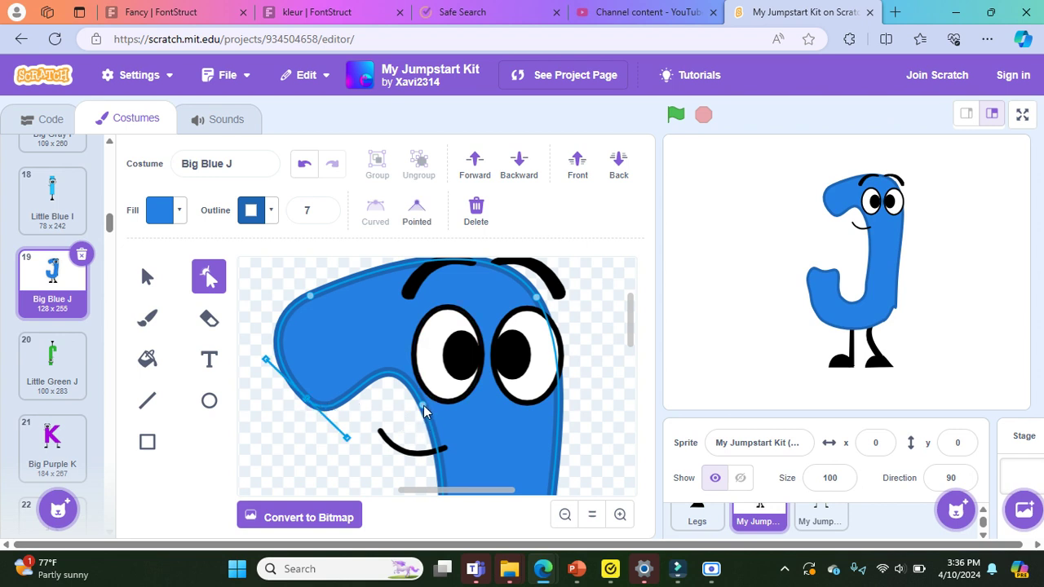
{"action": "left_click_drag", "start_coordinate": [433, 407], "coordinate": [517, 353]}
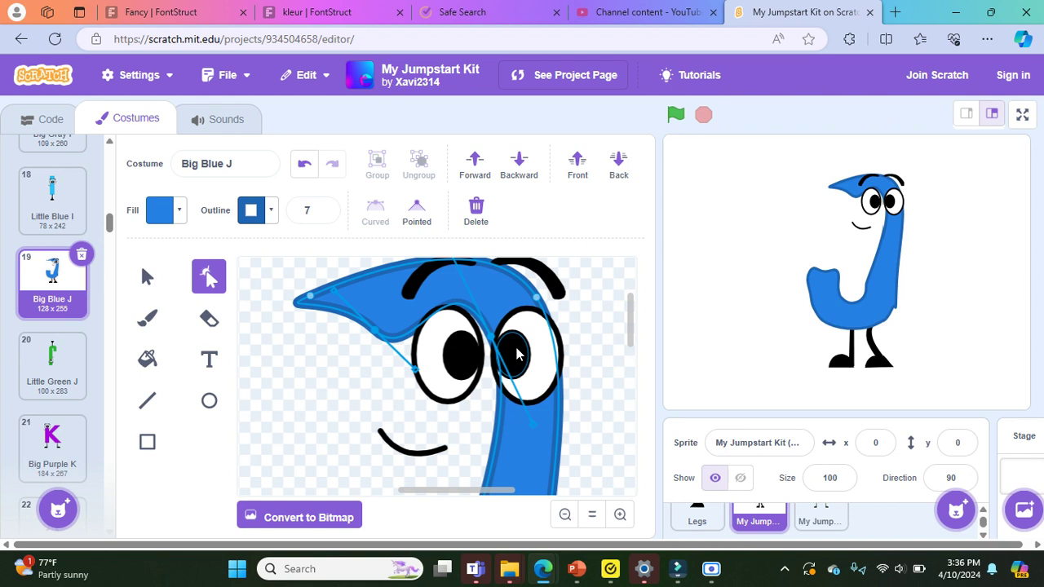
{"action": "left_click", "coordinate": [301, 164]}
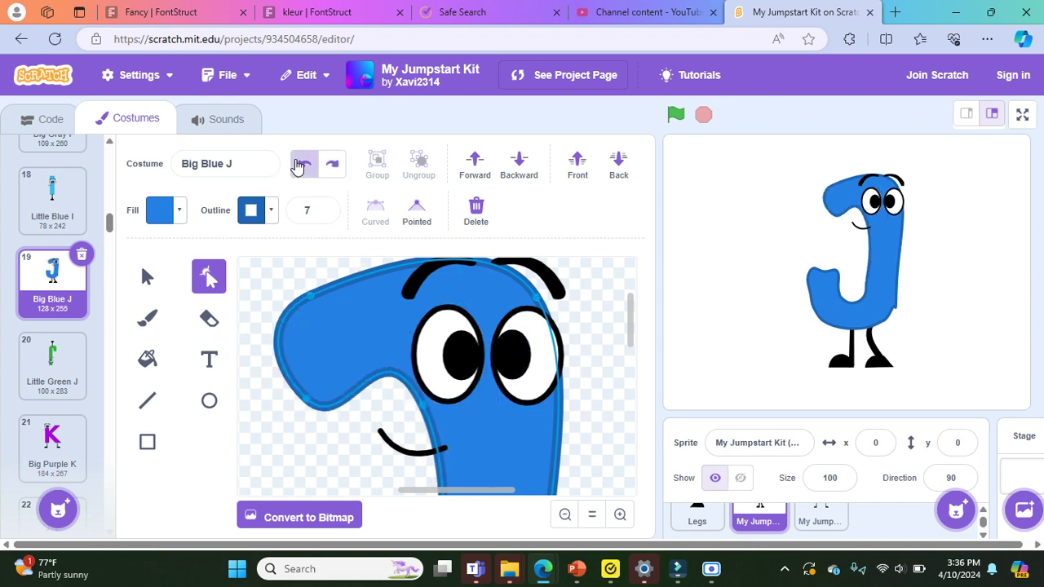
{"action": "left_click", "coordinate": [301, 164]}
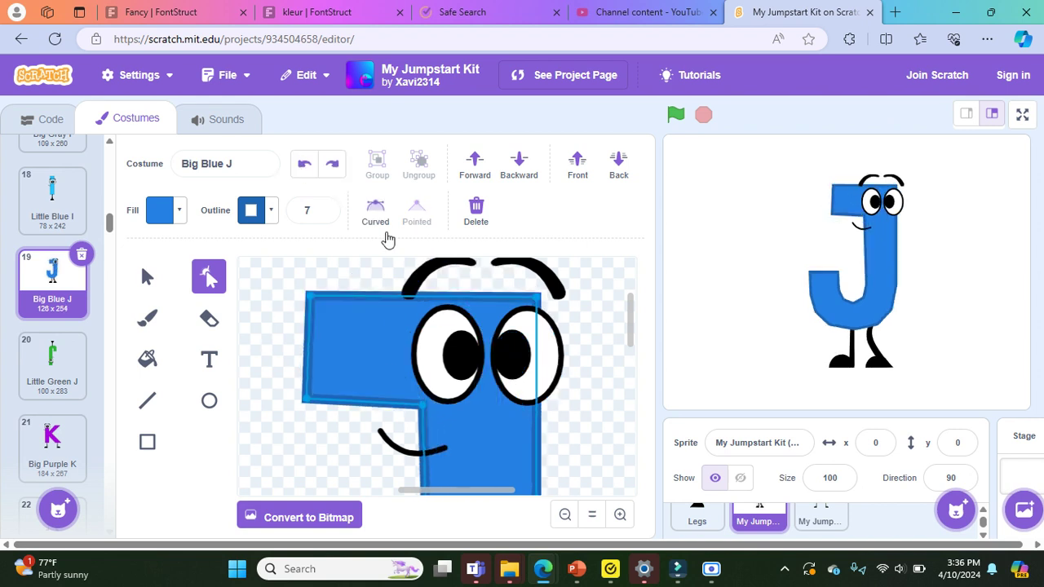
- Toggle the whole body's points between curved and pointed twice more, leave them pointed, and select the pupil of the outer eye
{"action": "left_click", "coordinate": [374, 209]}
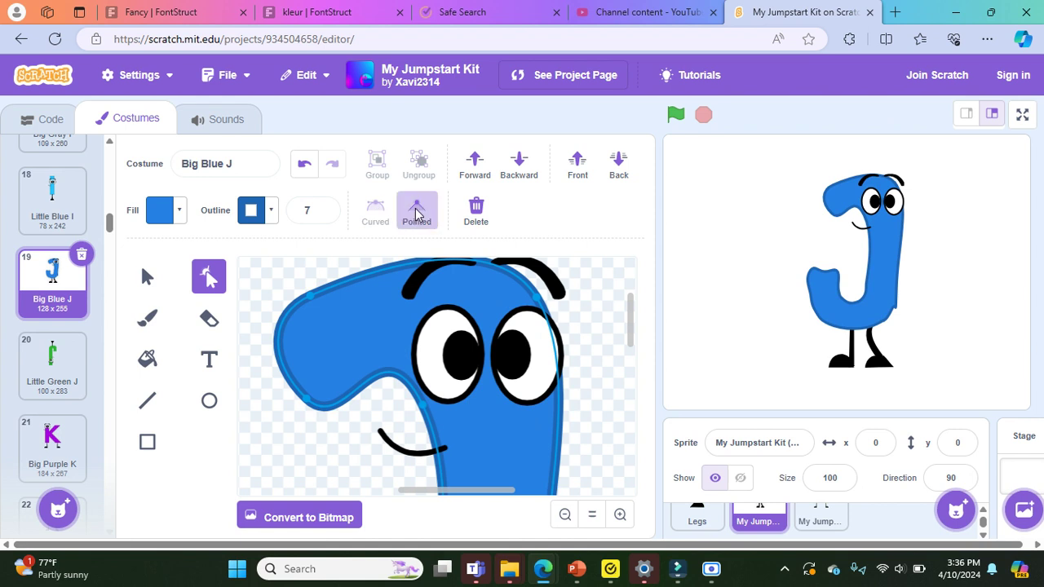
{"action": "left_click", "coordinate": [412, 210]}
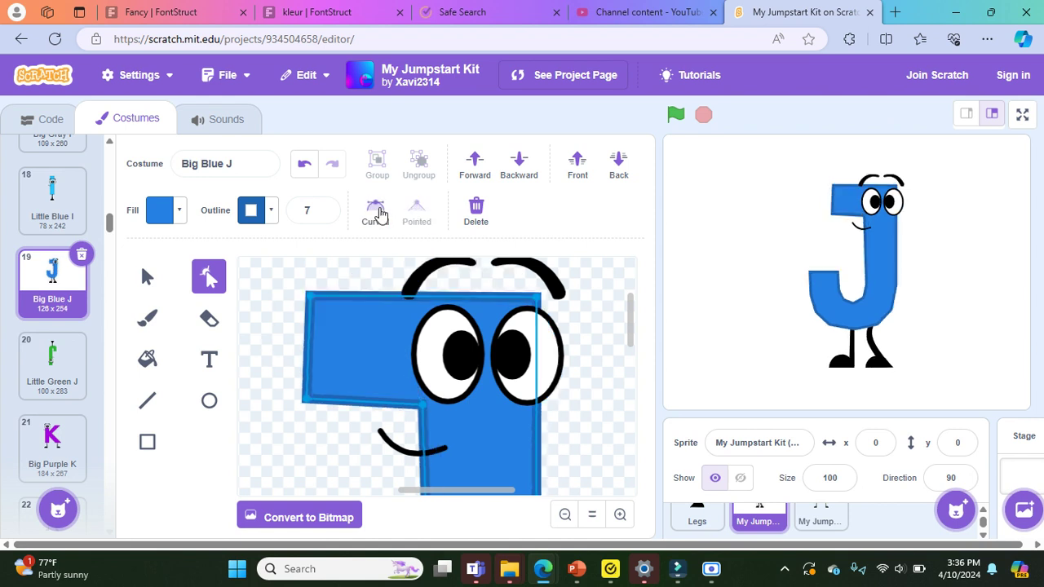
{"action": "left_click", "coordinate": [378, 212]}
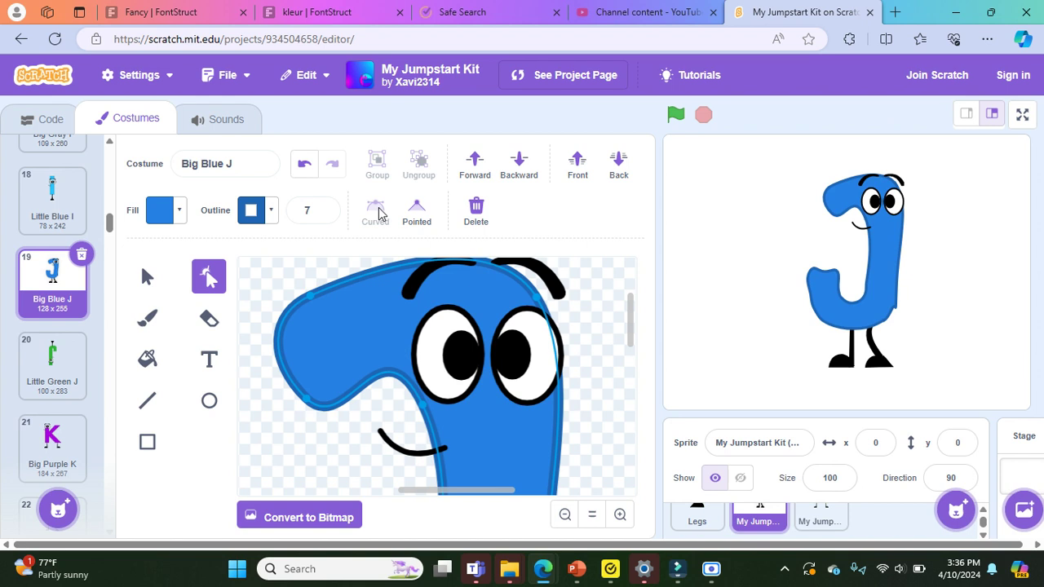
{"action": "left_click", "coordinate": [418, 214]}
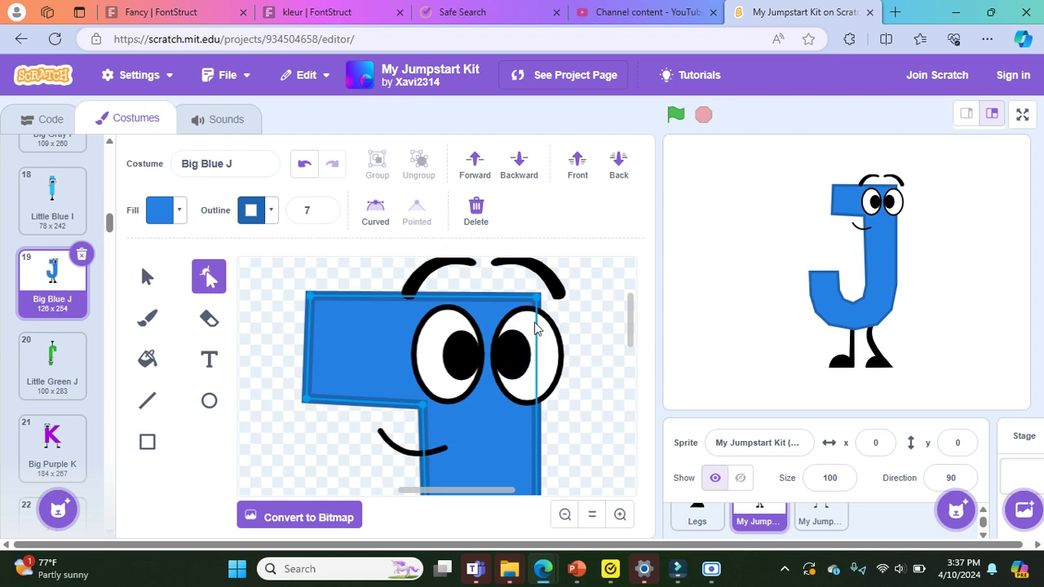
{"action": "left_click", "coordinate": [507, 367]}
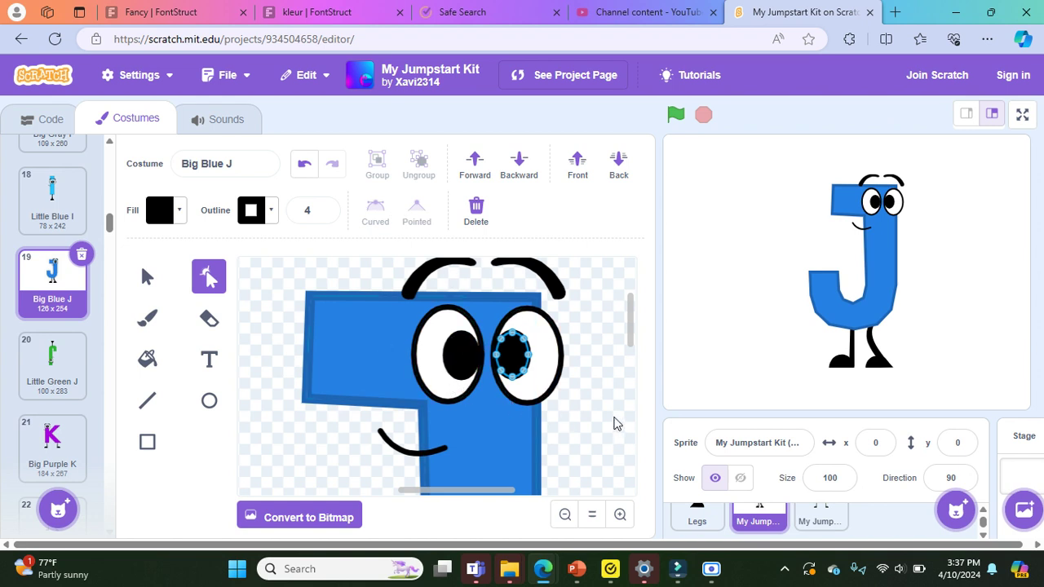
- Raise the bar's inner lower corner point slightly to level its bottom edge, and add a point that bulges the bar's outer end
{"action": "left_click", "coordinate": [428, 409]}
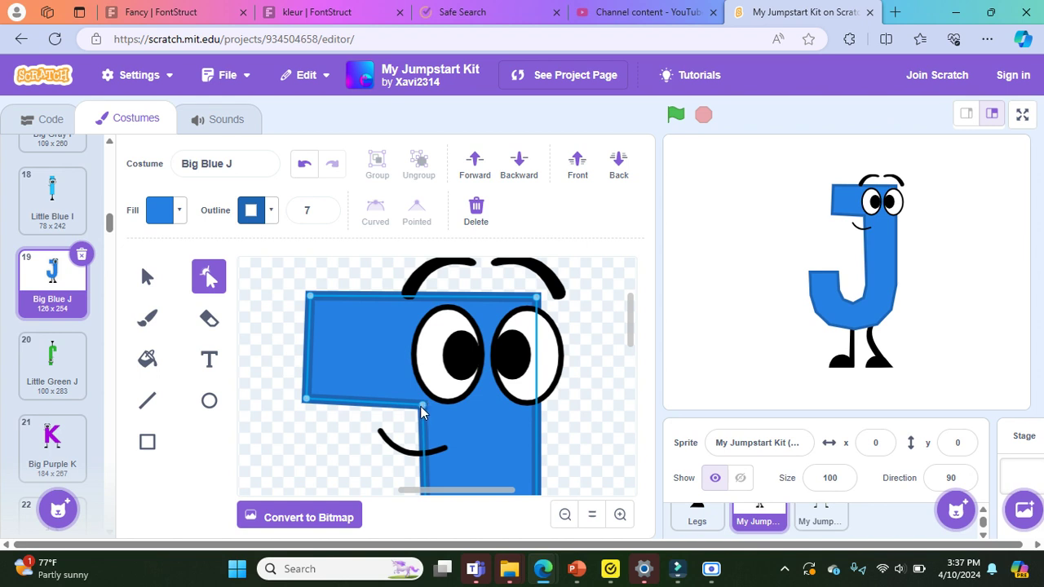
{"action": "left_click_drag", "start_coordinate": [421, 405], "coordinate": [420, 401]}
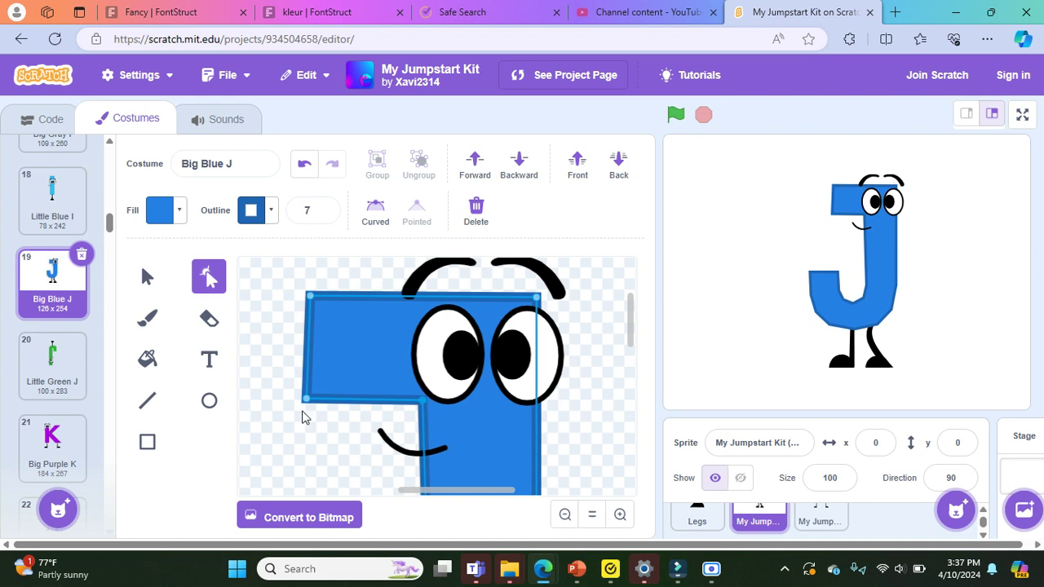
{"action": "left_click", "coordinate": [299, 346]}
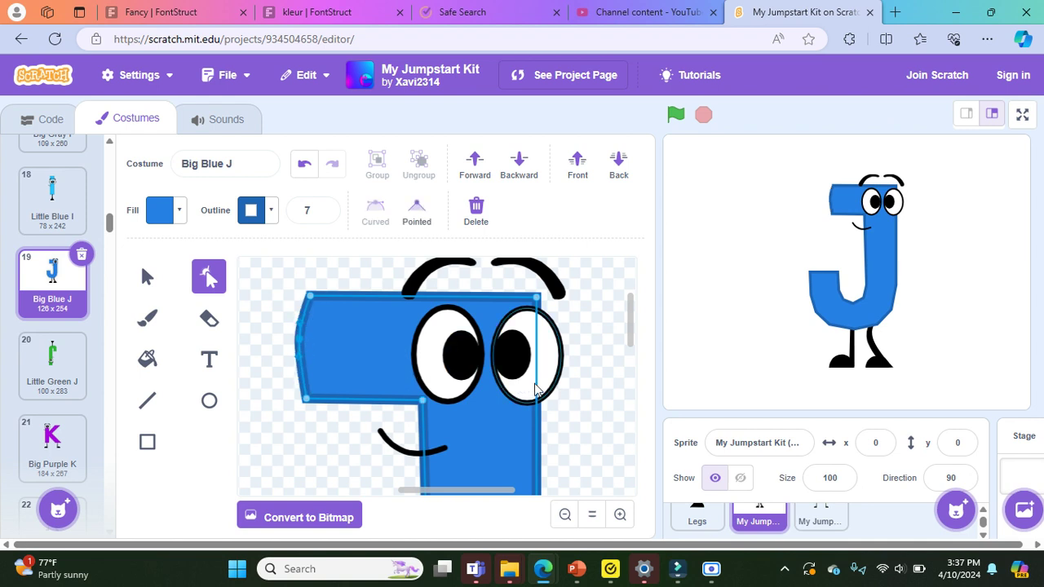
{"action": "left_click", "coordinate": [556, 410]}
{"action": "left_click", "coordinate": [429, 421]}
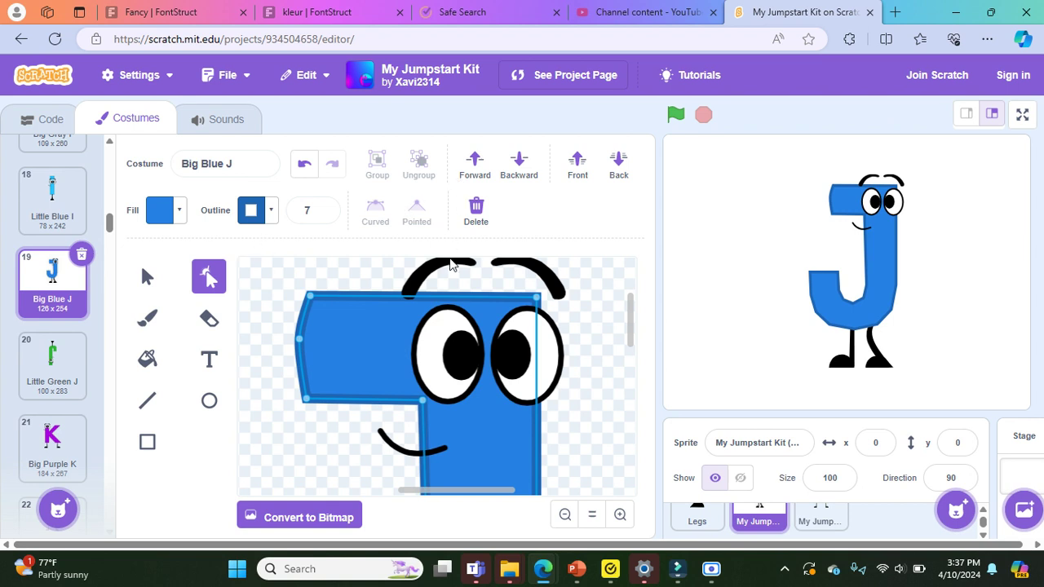
{"action": "left_click", "coordinate": [605, 407]}
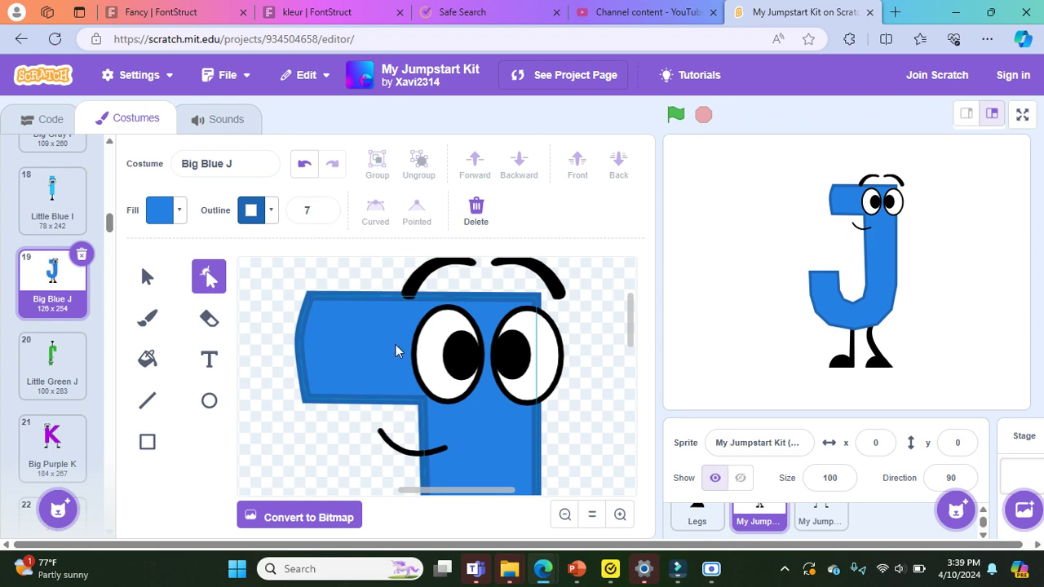
- Reshape the outer eye by deleting its bottom and lower inner outline points and pulling its inner point slightly down
{"action": "left_click", "coordinate": [519, 375]}
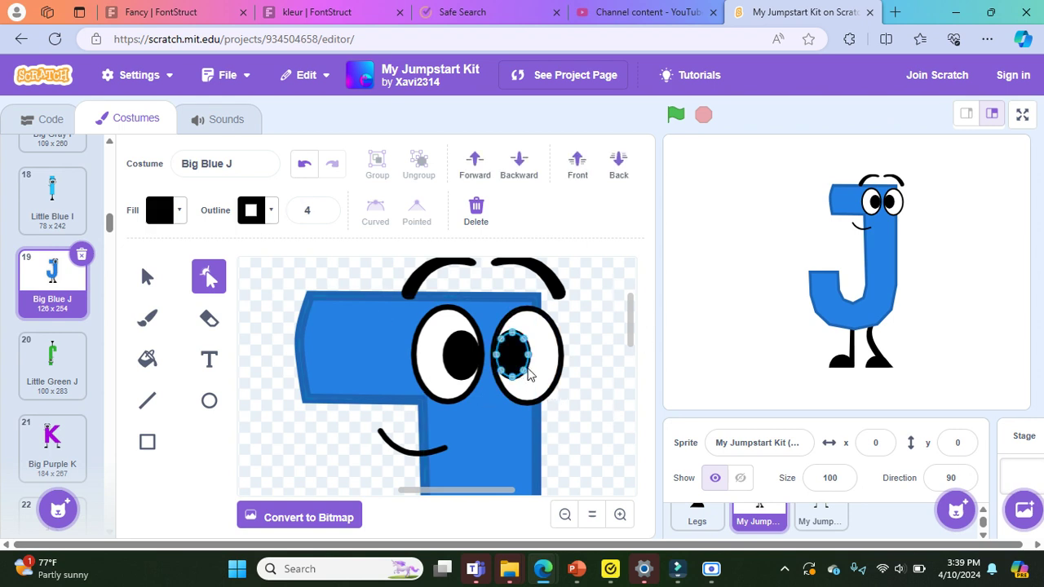
{"action": "left_click", "coordinate": [537, 408]}
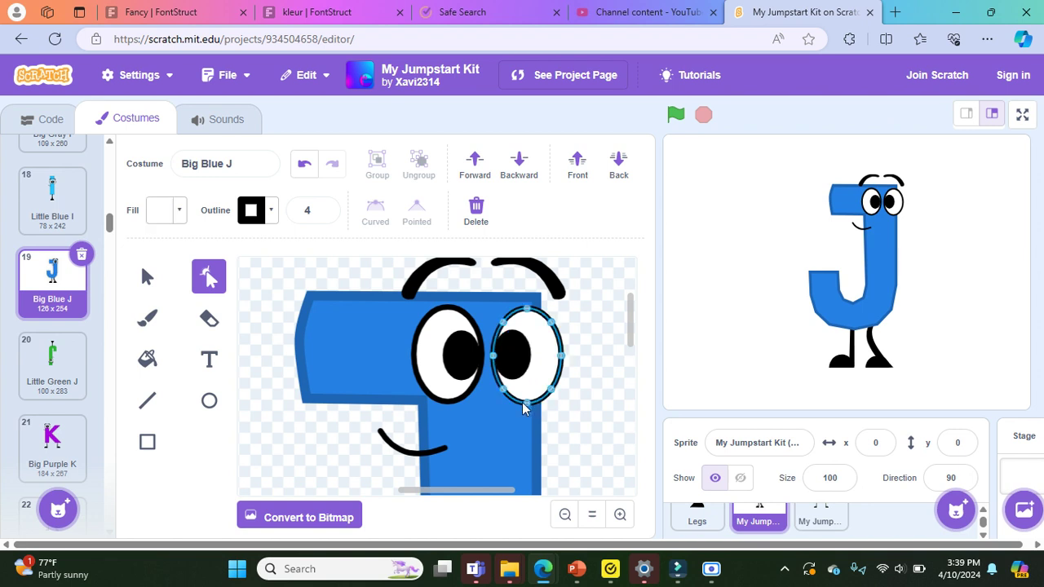
{"action": "left_click", "coordinate": [527, 404]}
{"action": "key", "text": "Delete"}
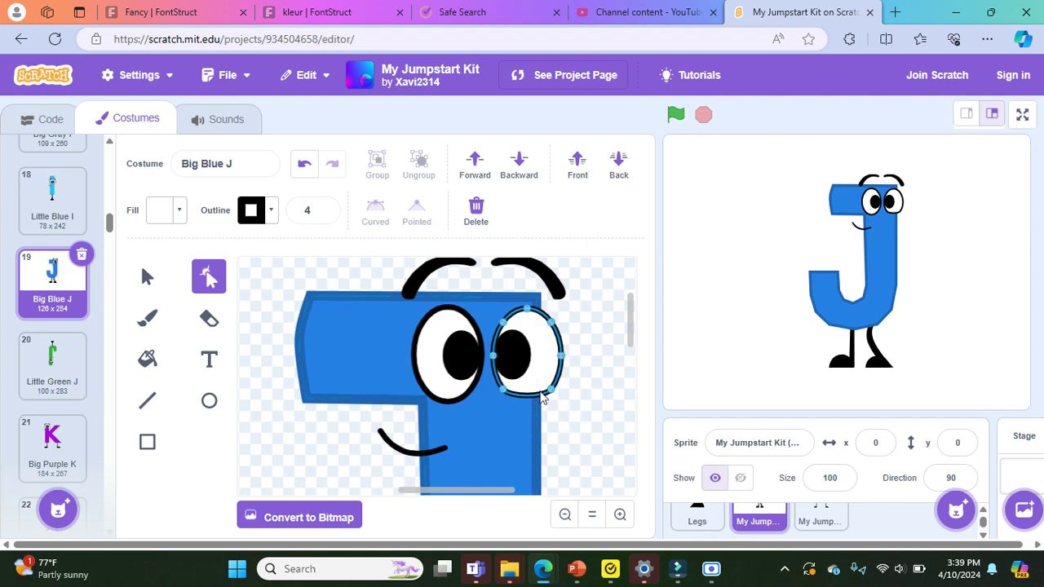
{"action": "left_click", "coordinate": [502, 389]}
{"action": "key", "text": "Delete"}
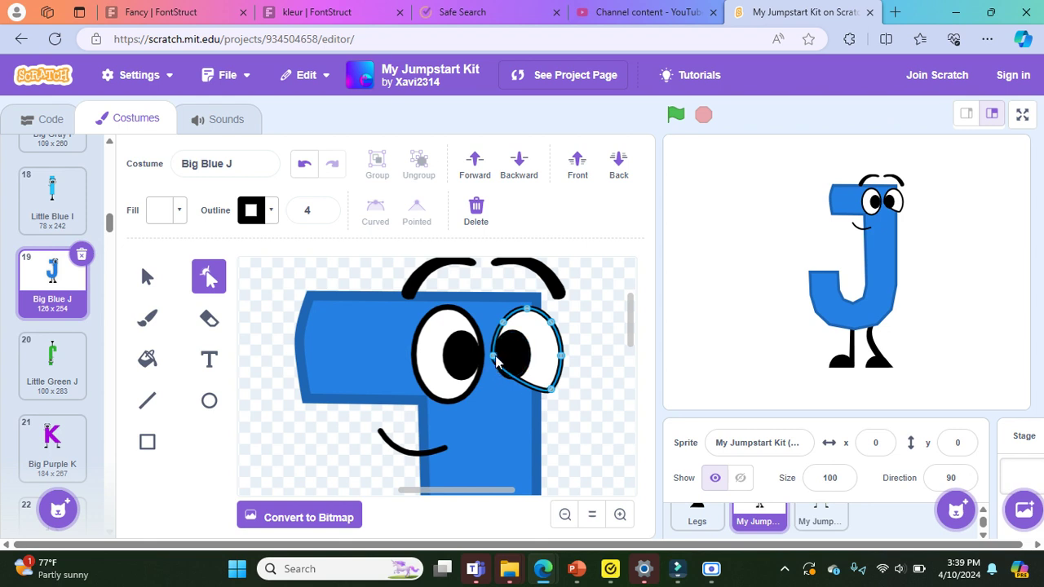
{"action": "left_click_drag", "start_coordinate": [493, 366], "coordinate": [498, 375]}
{"action": "left_click", "coordinate": [591, 377]}
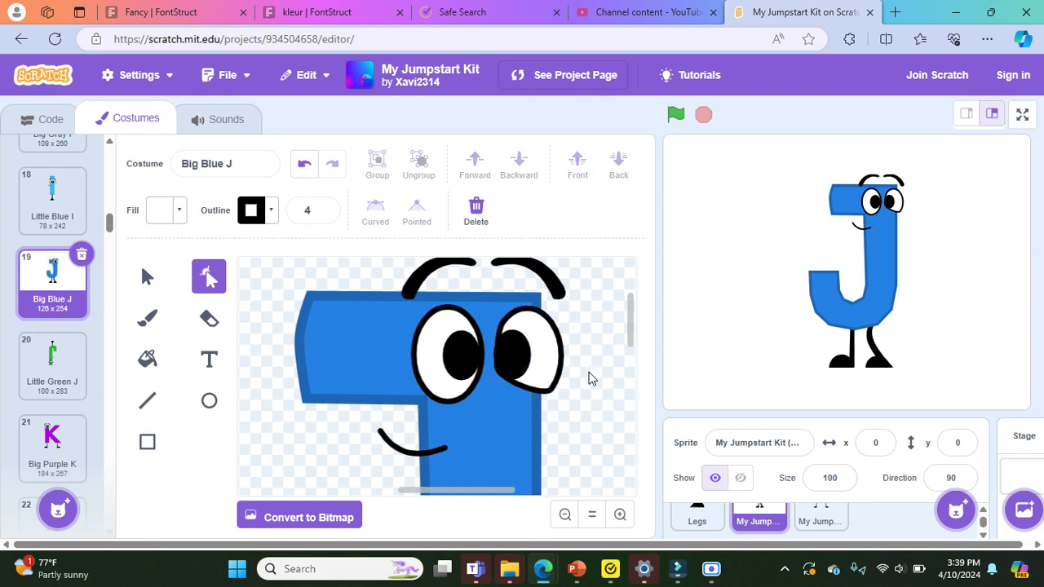
- Delete both pupils and both eye whites from Big Blue J's face, keeping the eyebrows and smile
{"action": "left_click", "coordinate": [147, 278]}
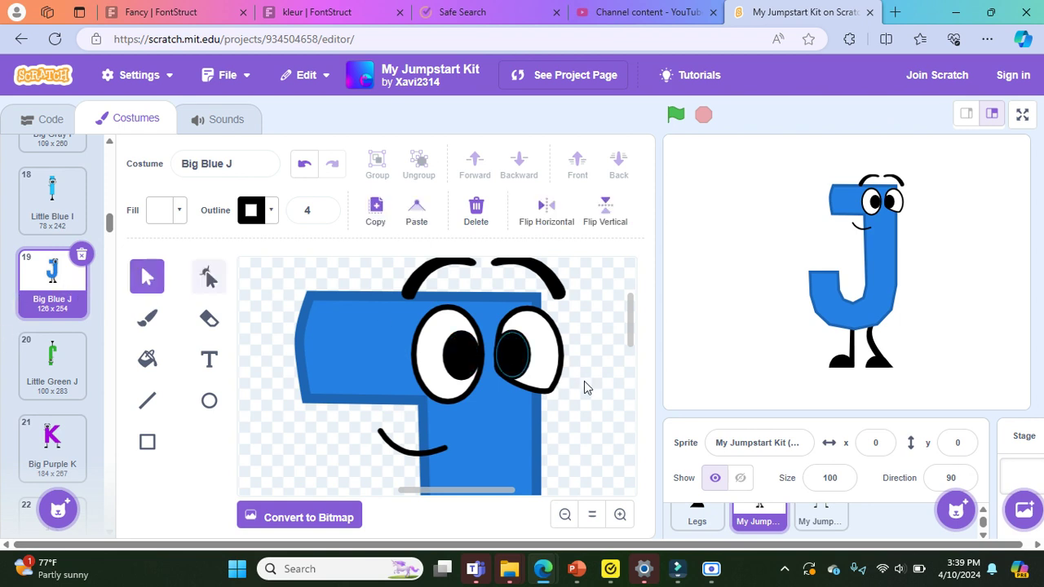
{"action": "left_click", "coordinate": [517, 365]}
{"action": "key", "text": "Delete"}
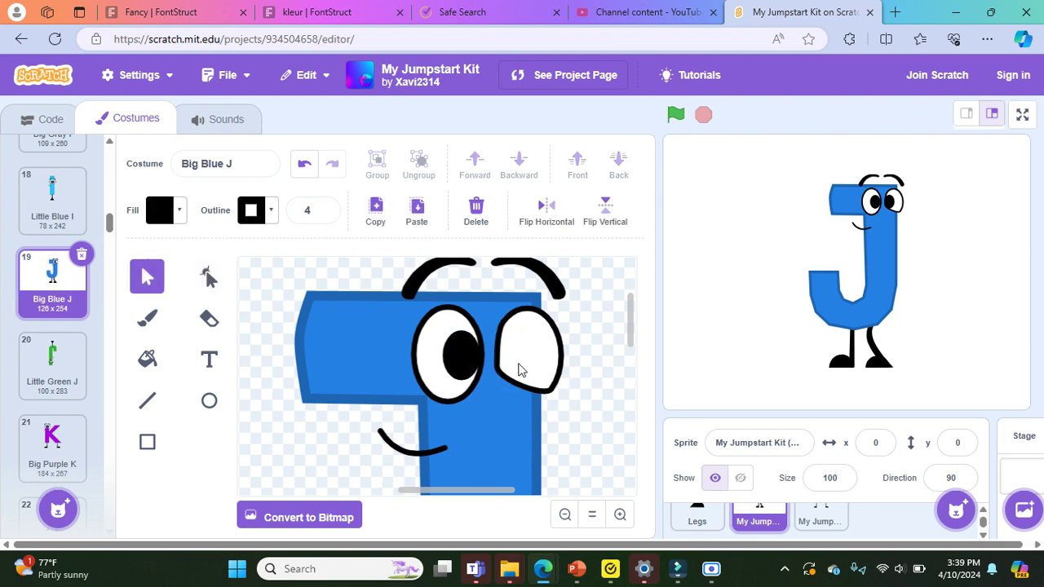
{"action": "left_click", "coordinate": [546, 392]}
{"action": "key", "text": "Delete"}
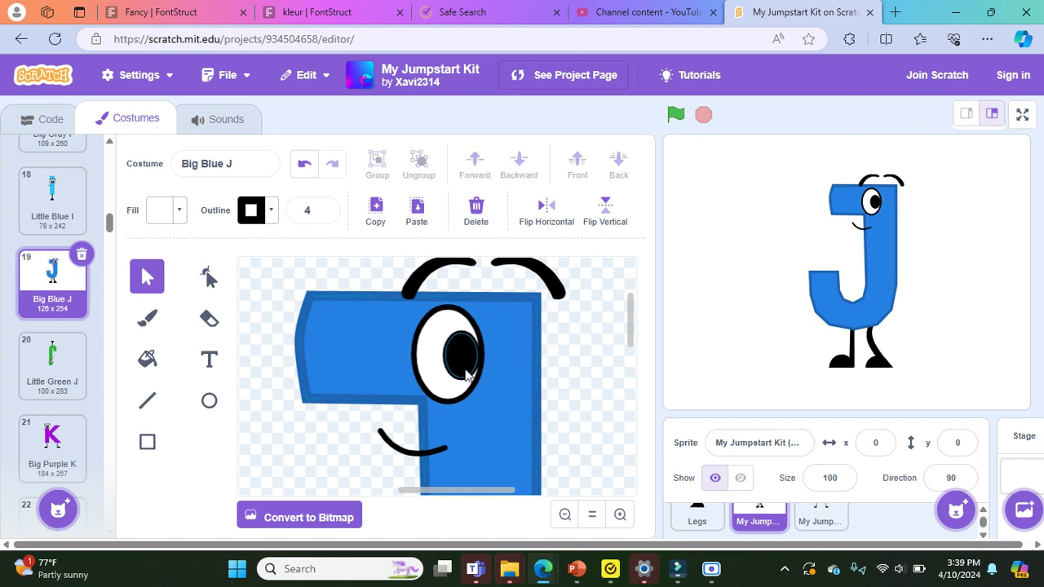
{"action": "left_click", "coordinate": [461, 363]}
{"action": "key", "text": "Delete"}
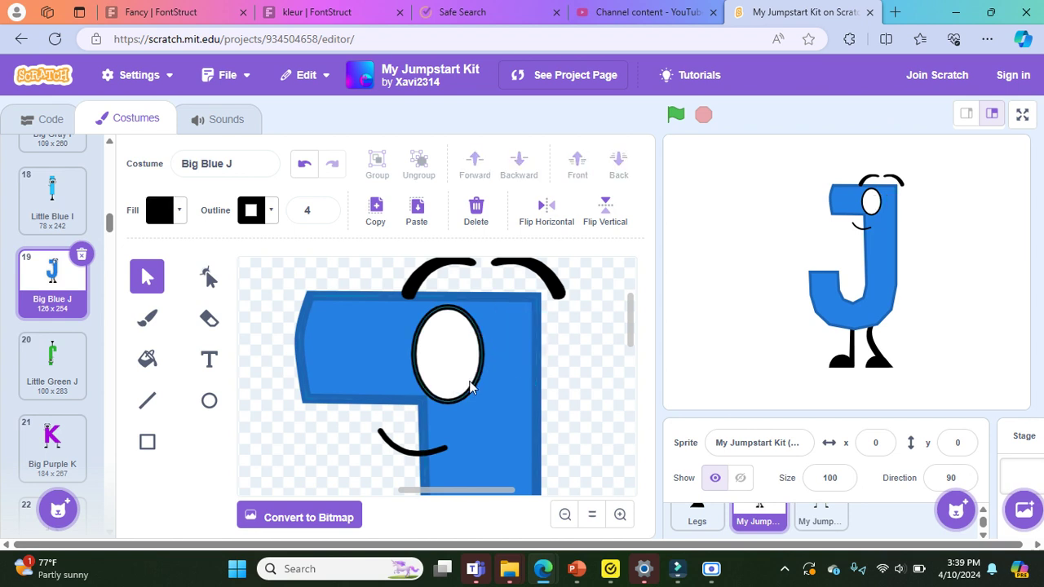
{"action": "left_click", "coordinate": [470, 392]}
{"action": "key", "text": "Delete"}
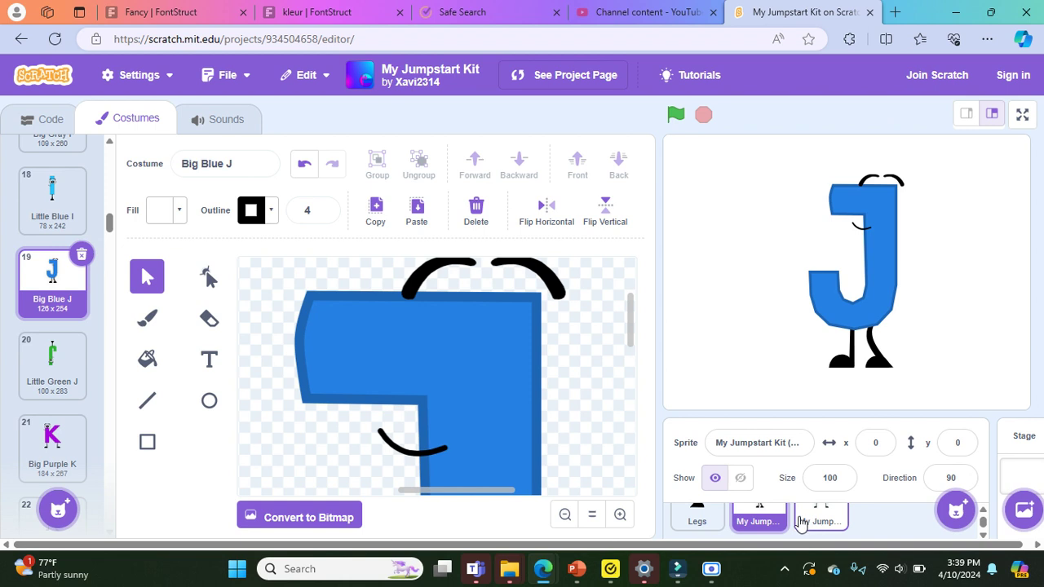
- Open the costumes of the Mouths sprite and display the O Frown 3 mouth
{"action": "scroll", "coordinate": [799, 522], "scroll_direction": "up", "scroll_amount": 2}
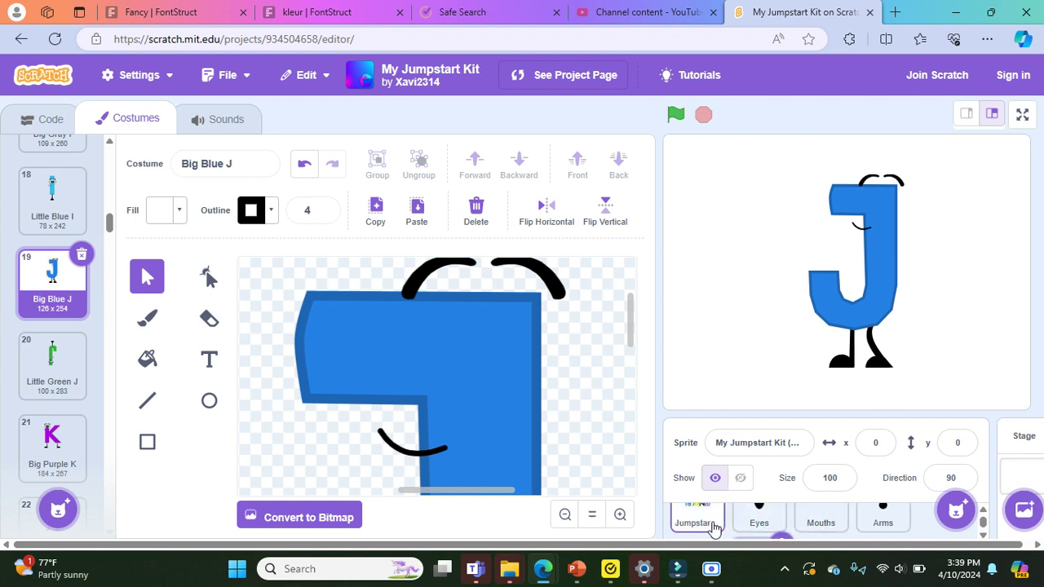
{"action": "left_click", "coordinate": [821, 522]}
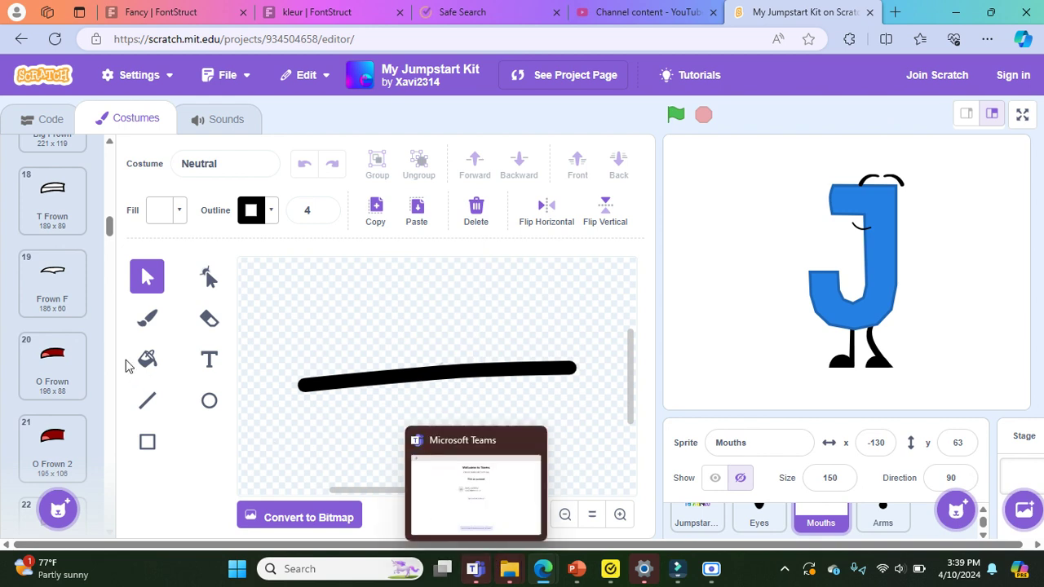
{"action": "scroll", "coordinate": [33, 397], "scroll_direction": "down", "scroll_amount": 4}
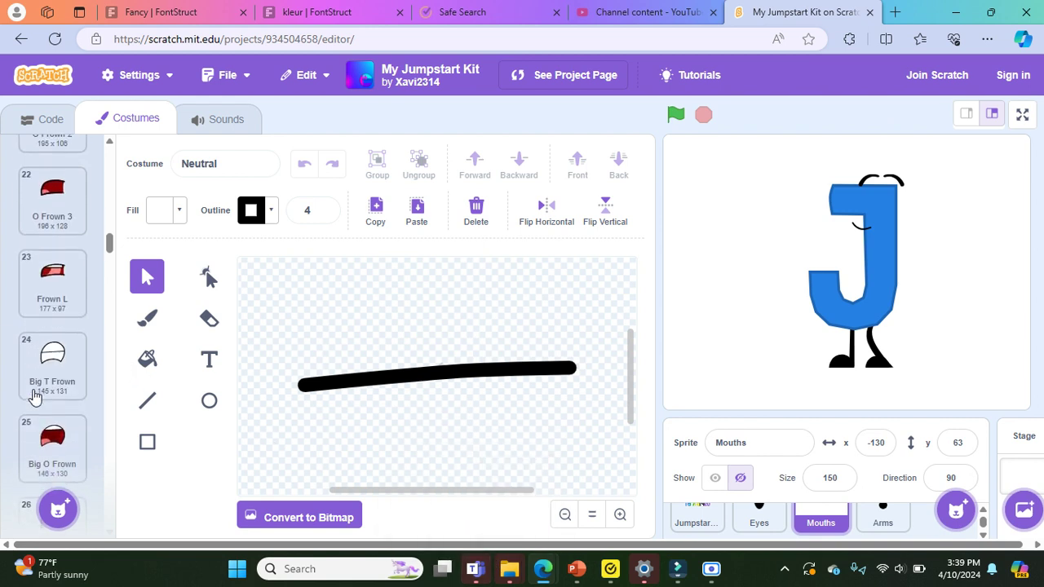
{"action": "left_click", "coordinate": [595, 513]}
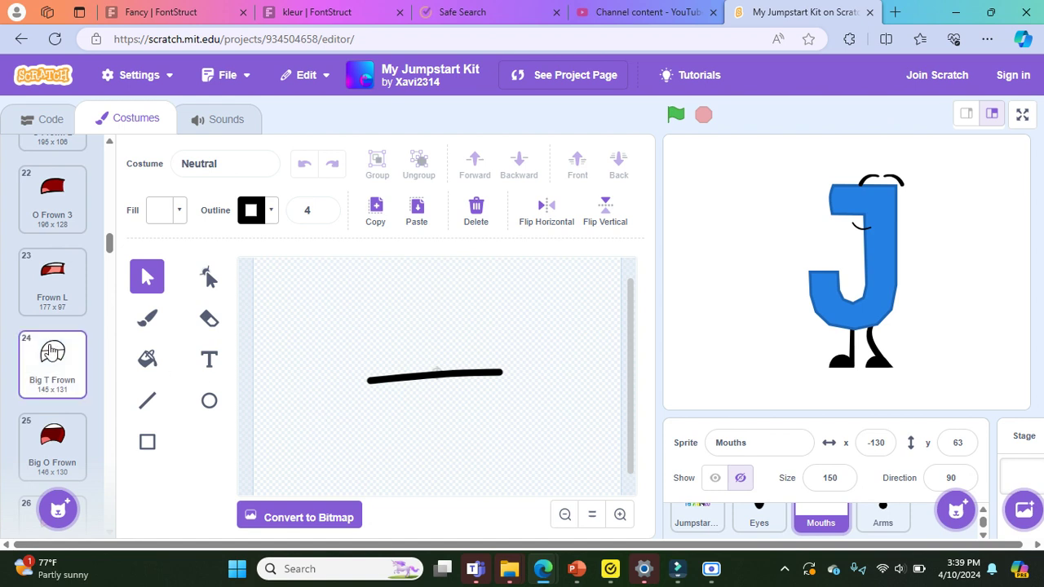
{"action": "left_click", "coordinate": [61, 222]}
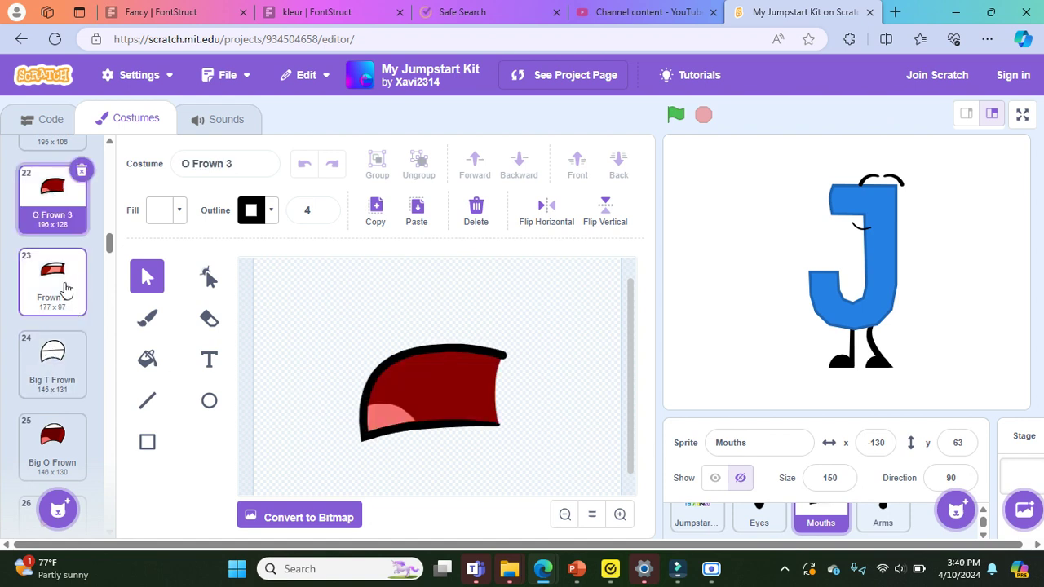
- Reorder the frown costumes so that Frown L comes before O Frown 3, followed by Big T Frown
{"action": "left_click_drag", "start_coordinate": [53, 273], "coordinate": [71, 350]}
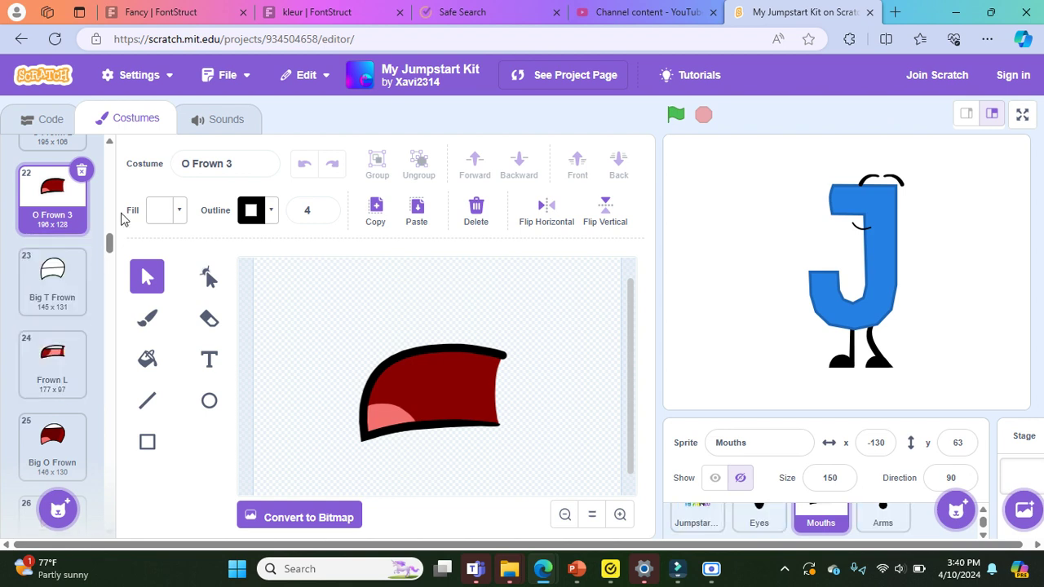
{"action": "left_click", "coordinate": [69, 362]}
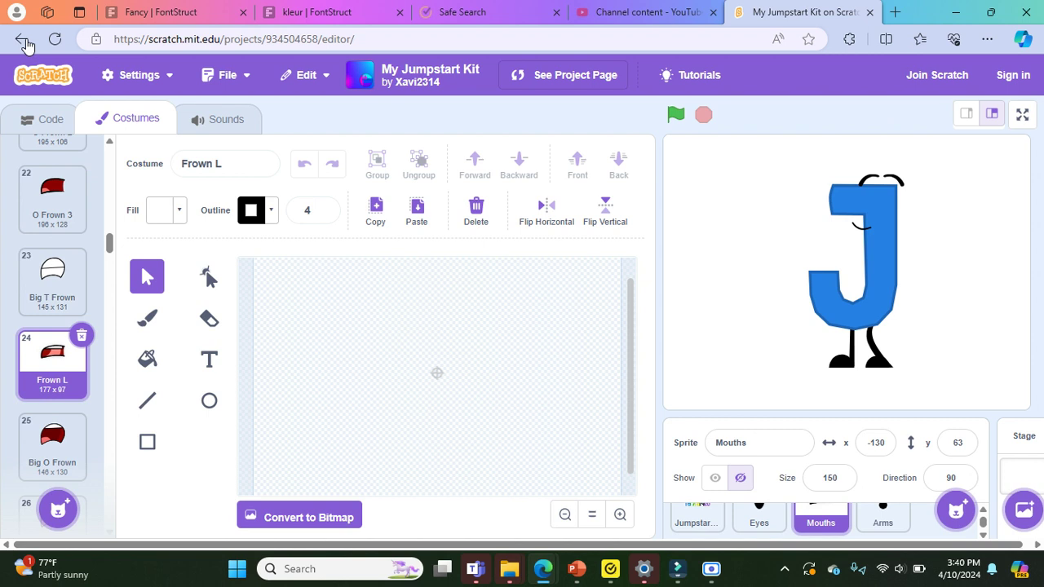
{"action": "left_click", "coordinate": [54, 281]}
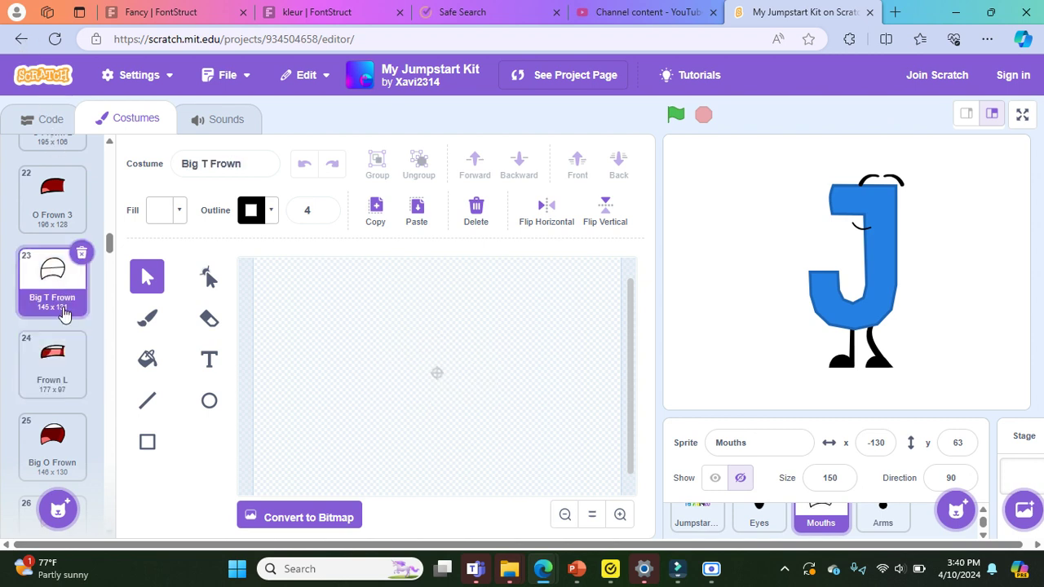
{"action": "left_click_drag", "start_coordinate": [77, 384], "coordinate": [56, 231]}
{"action": "right_click", "coordinate": [56, 231]}
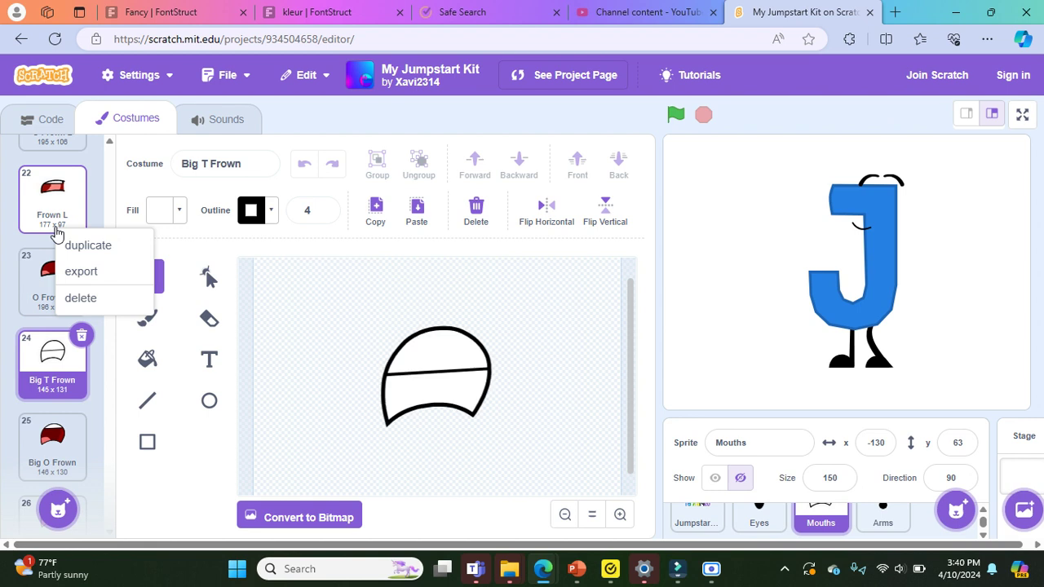
{"action": "left_click", "coordinate": [137, 185]}
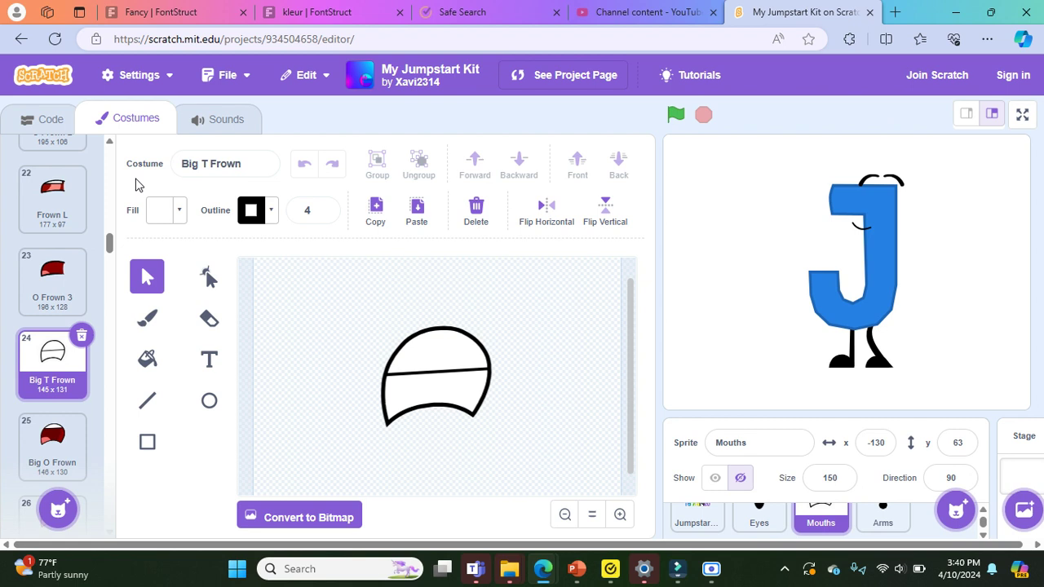
- Look through the Mouths costumes from the first ones down to the Leafy and Surprised mouths, and display O Smile 3
{"action": "scroll", "coordinate": [47, 200], "scroll_direction": "up", "scroll_amount": 5}
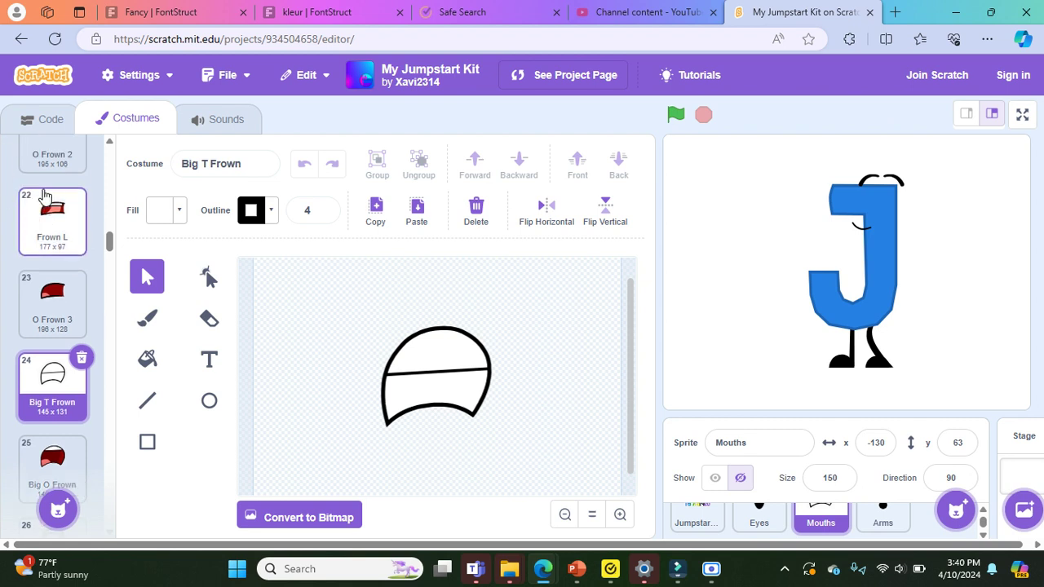
{"action": "scroll", "coordinate": [45, 198], "scroll_direction": "down", "scroll_amount": 20}
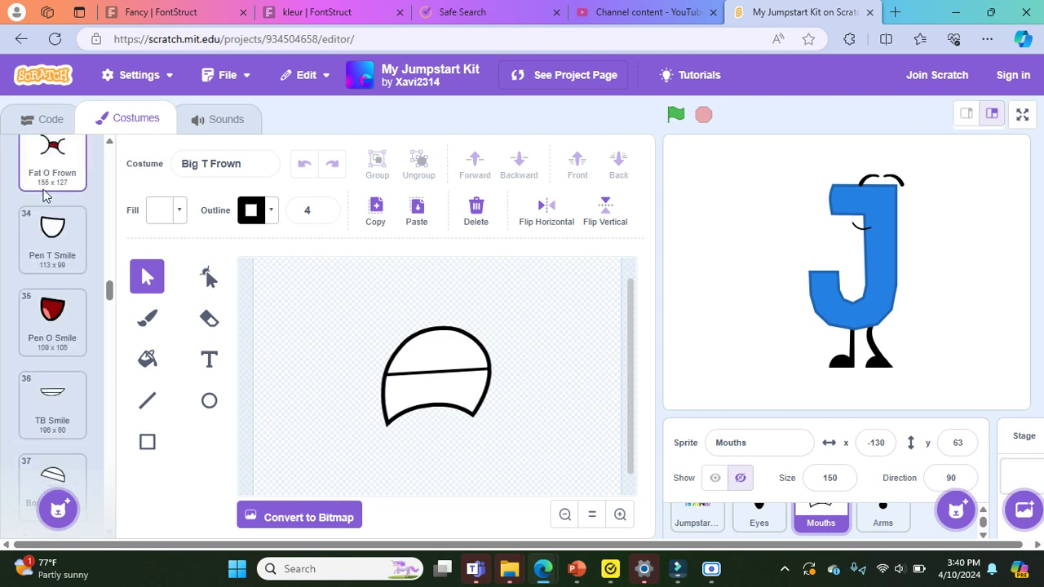
{"action": "scroll", "coordinate": [45, 197], "scroll_direction": "down", "scroll_amount": 5}
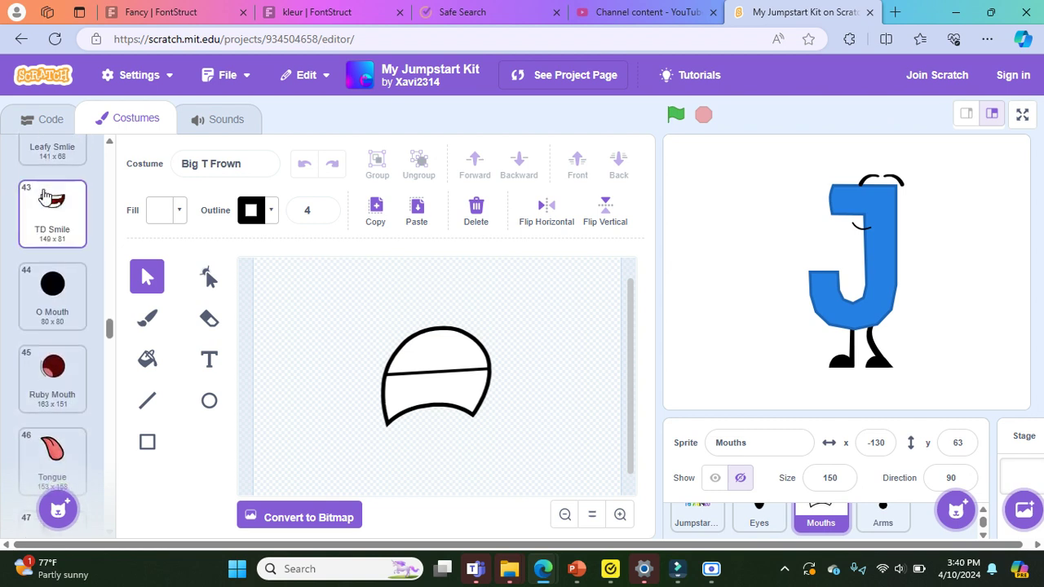
{"action": "scroll", "coordinate": [45, 197], "scroll_direction": "down", "scroll_amount": 2}
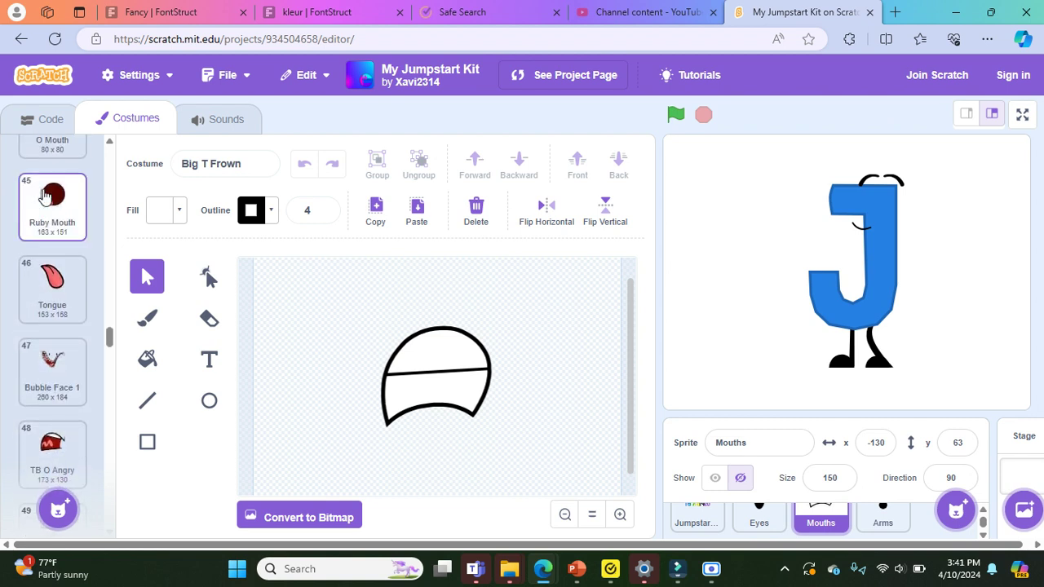
{"action": "scroll", "coordinate": [47, 337], "scroll_direction": "down", "scroll_amount": 4}
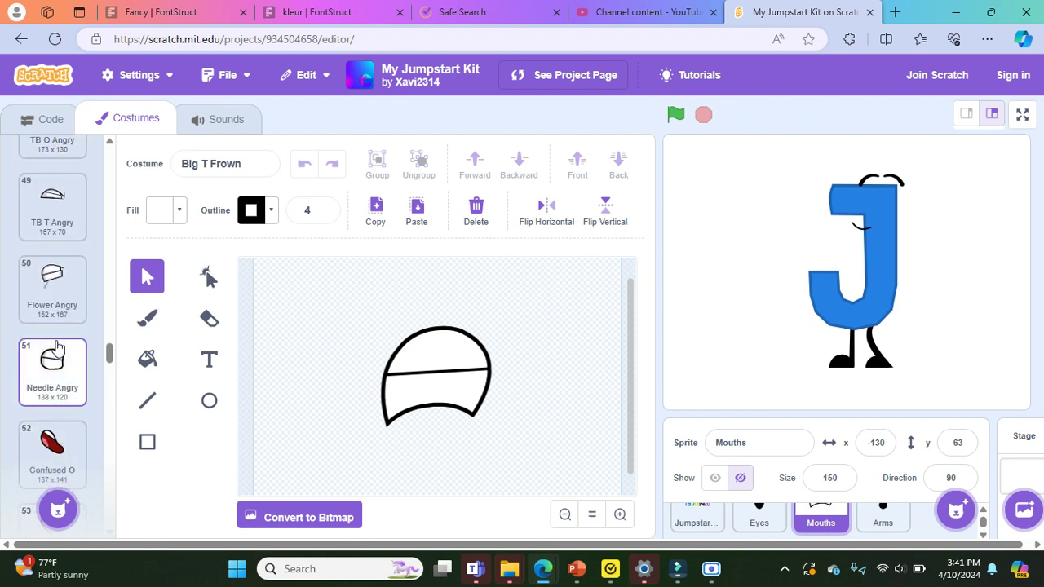
{"action": "scroll", "coordinate": [57, 350], "scroll_direction": "down", "scroll_amount": 3}
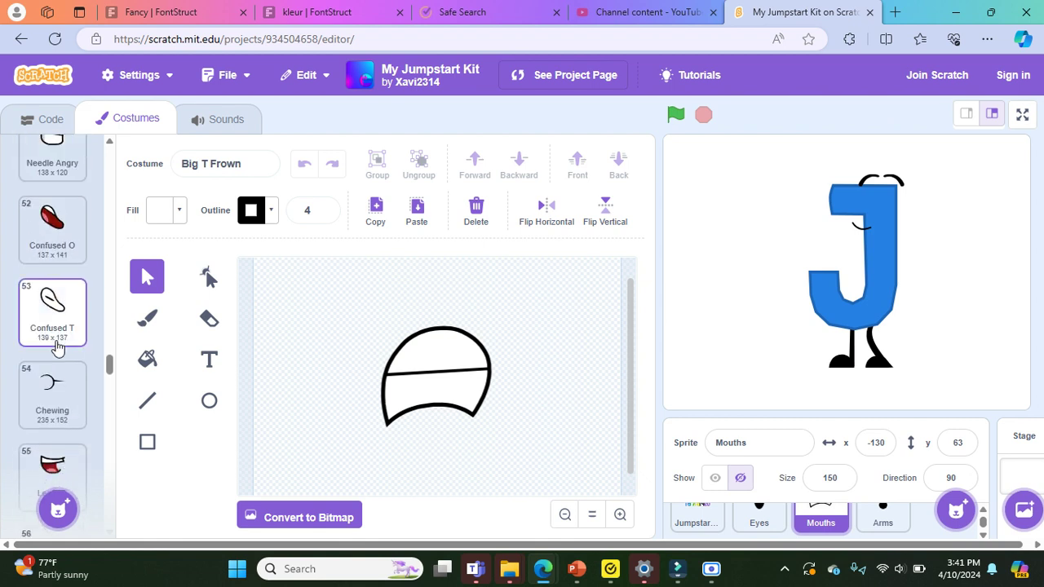
{"action": "scroll", "coordinate": [57, 350], "scroll_direction": "down", "scroll_amount": 4}
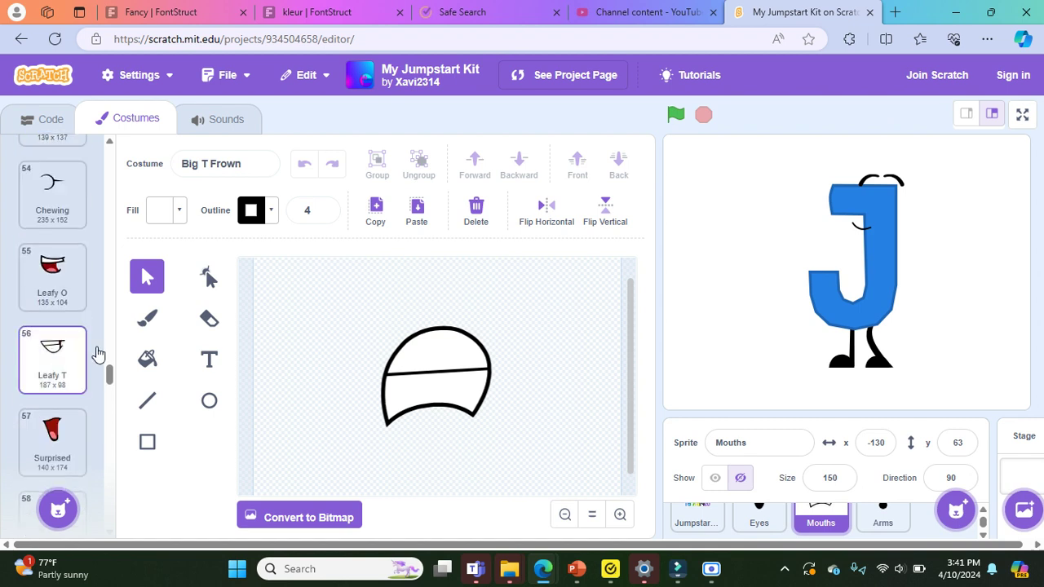
{"action": "scroll", "coordinate": [65, 367], "scroll_direction": "up", "scroll_amount": 20}
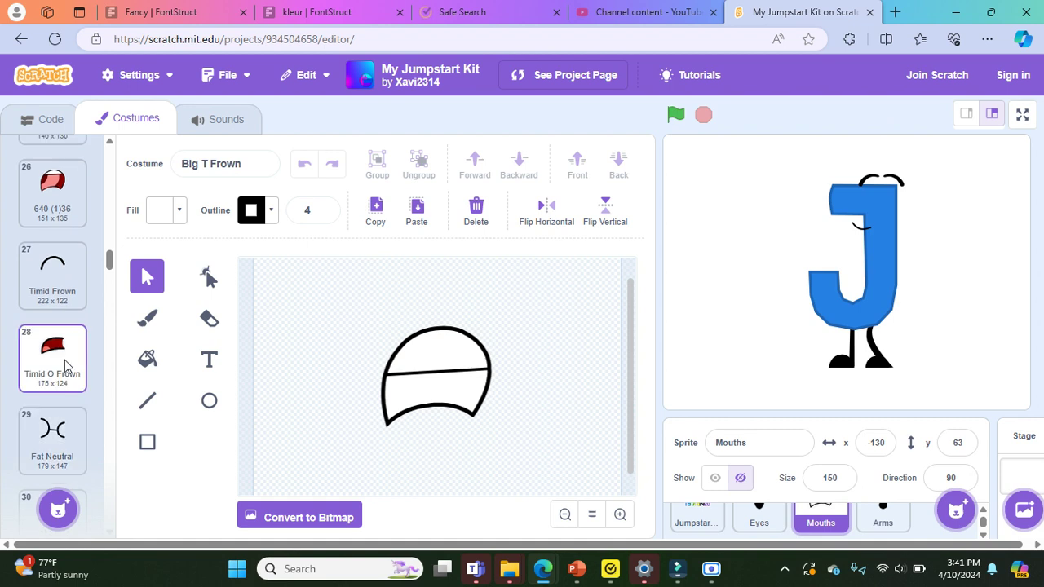
{"action": "scroll", "coordinate": [65, 366], "scroll_direction": "up", "scroll_amount": 16}
{"action": "scroll", "coordinate": [65, 366], "scroll_direction": "up", "scroll_amount": 10}
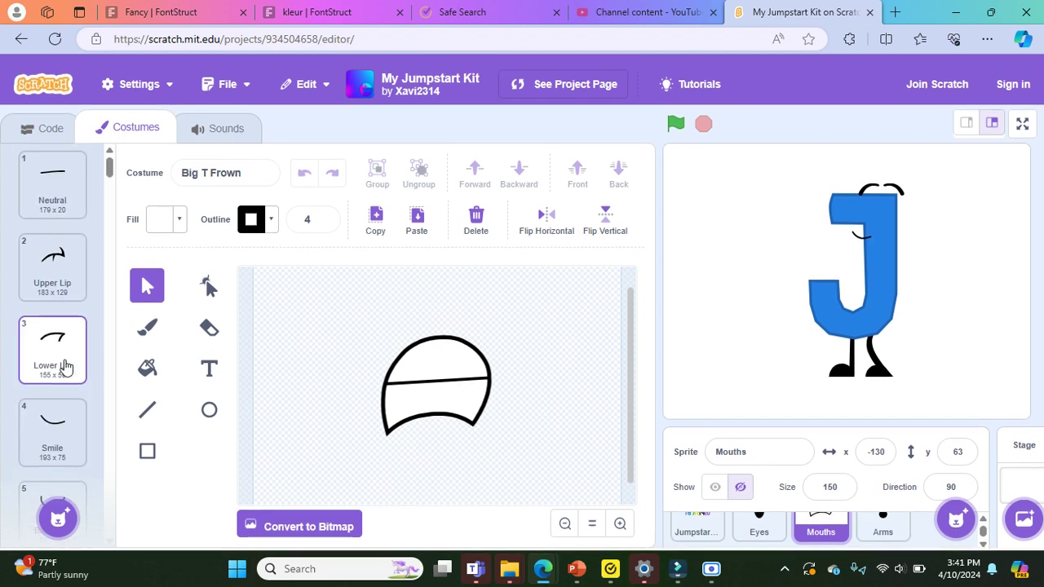
{"action": "scroll", "coordinate": [66, 367], "scroll_direction": "down", "scroll_amount": 3}
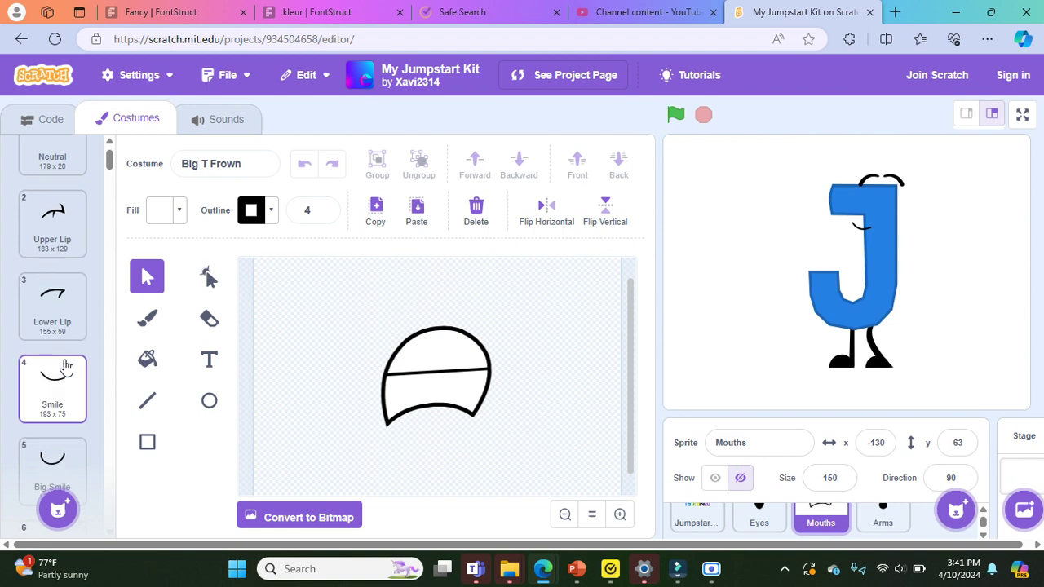
{"action": "scroll", "coordinate": [66, 367], "scroll_direction": "down", "scroll_amount": 4}
{"action": "scroll", "coordinate": [65, 367], "scroll_direction": "up", "scroll_amount": 5}
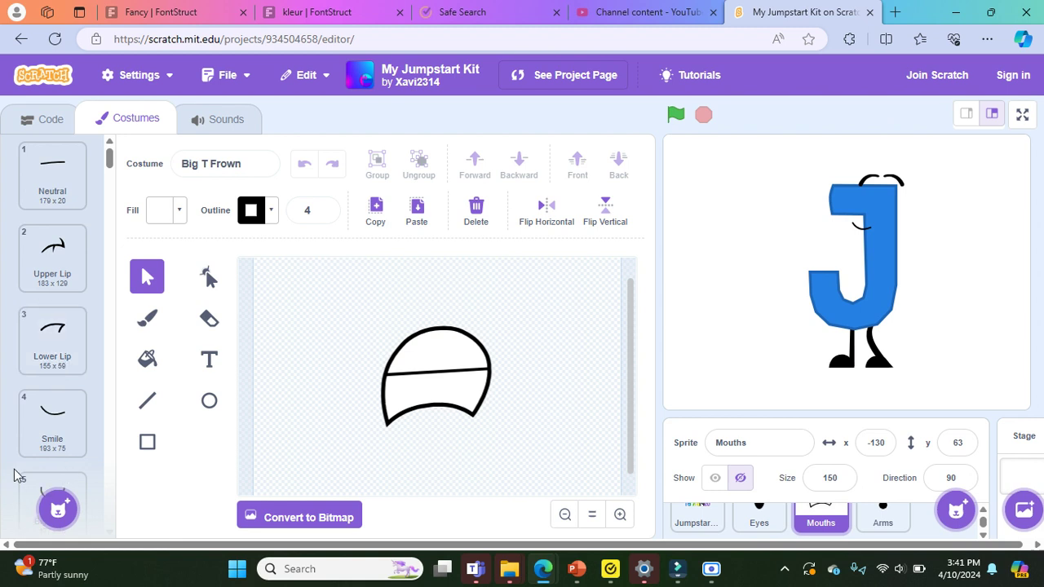
{"action": "scroll", "coordinate": [45, 400], "scroll_direction": "down", "scroll_amount": 1}
{"action": "scroll", "coordinate": [45, 400], "scroll_direction": "up", "scroll_amount": 1}
{"action": "mouse_move", "coordinate": [58, 506]}
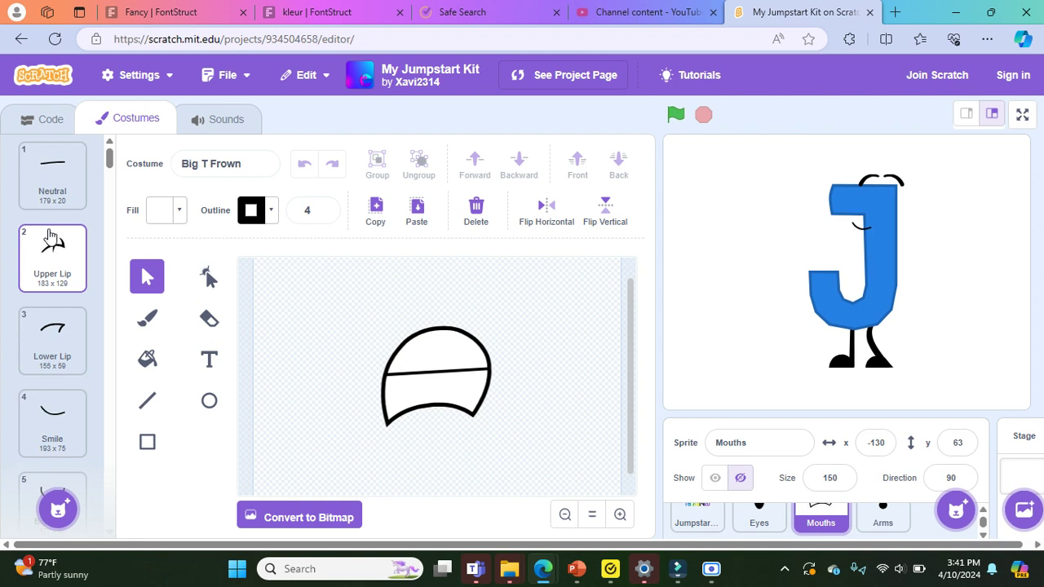
{"action": "scroll", "coordinate": [27, 369], "scroll_direction": "down", "scroll_amount": 4}
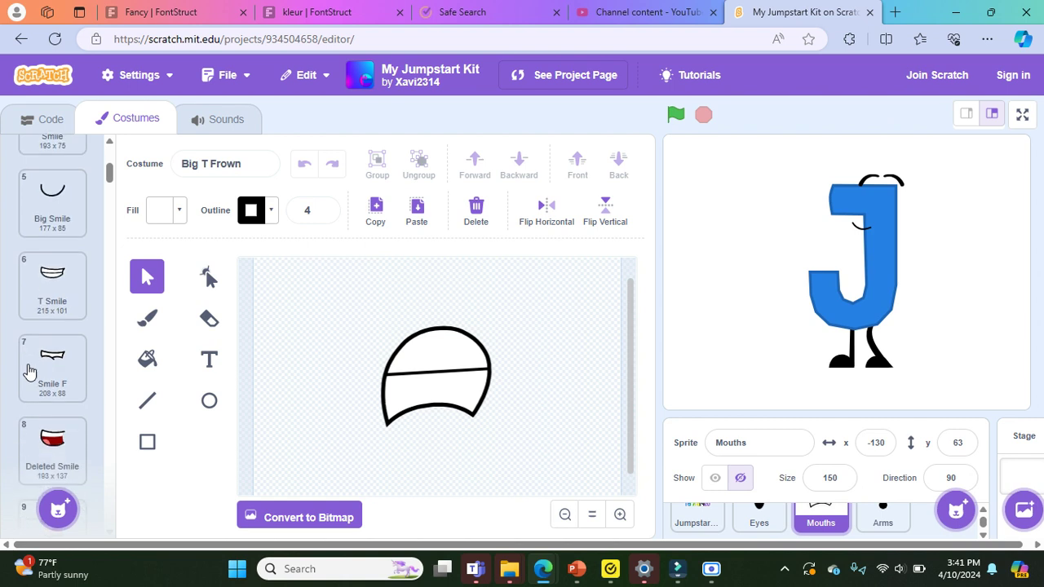
{"action": "scroll", "coordinate": [27, 371], "scroll_direction": "down", "scroll_amount": 4}
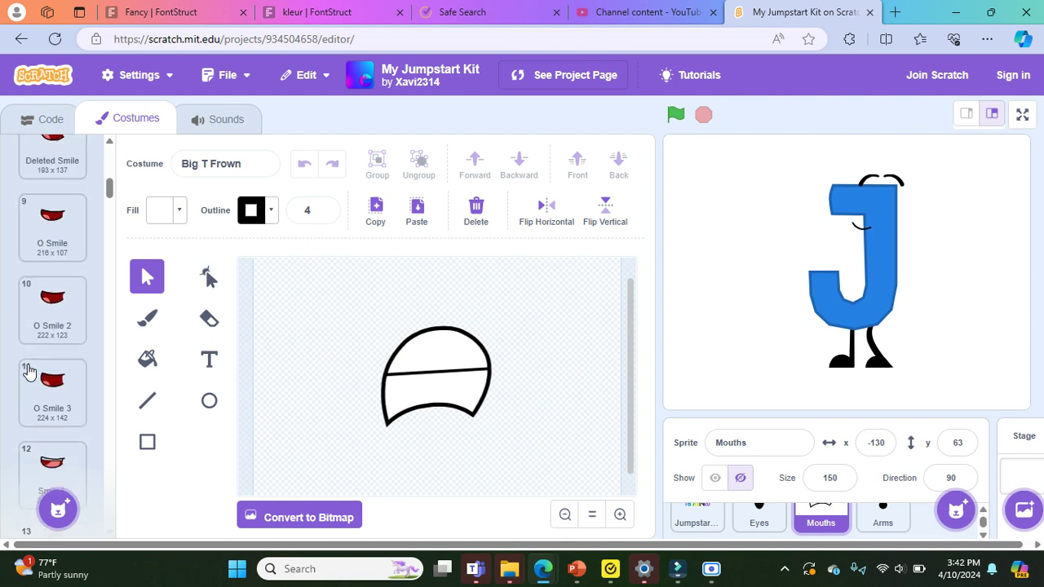
{"action": "left_click", "coordinate": [53, 383]}
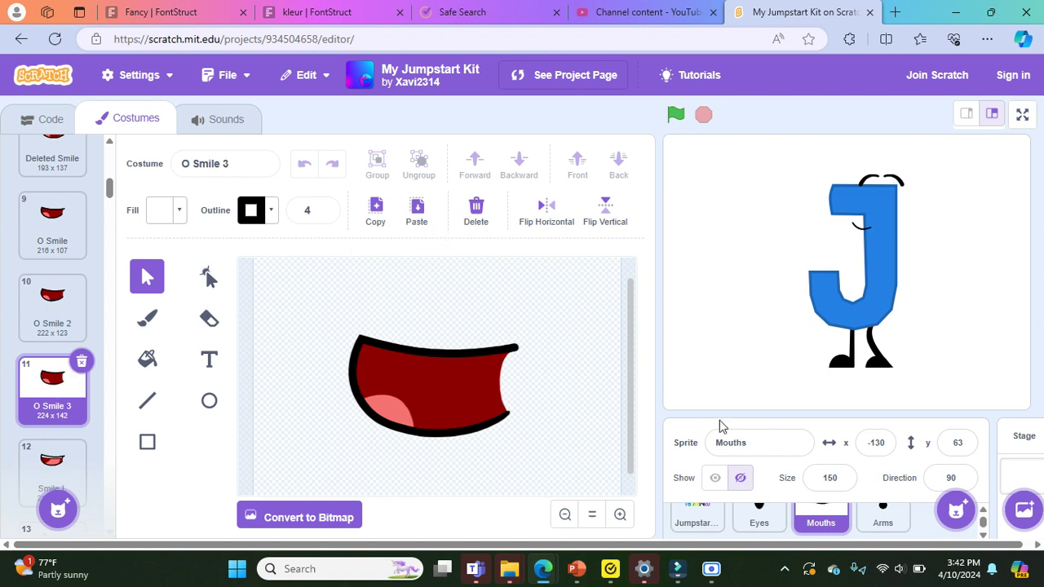
- Copy the Eye Closed 2 shape from the Eyes sprite and reopen the Big Blue J costume
{"action": "left_click", "coordinate": [760, 526]}
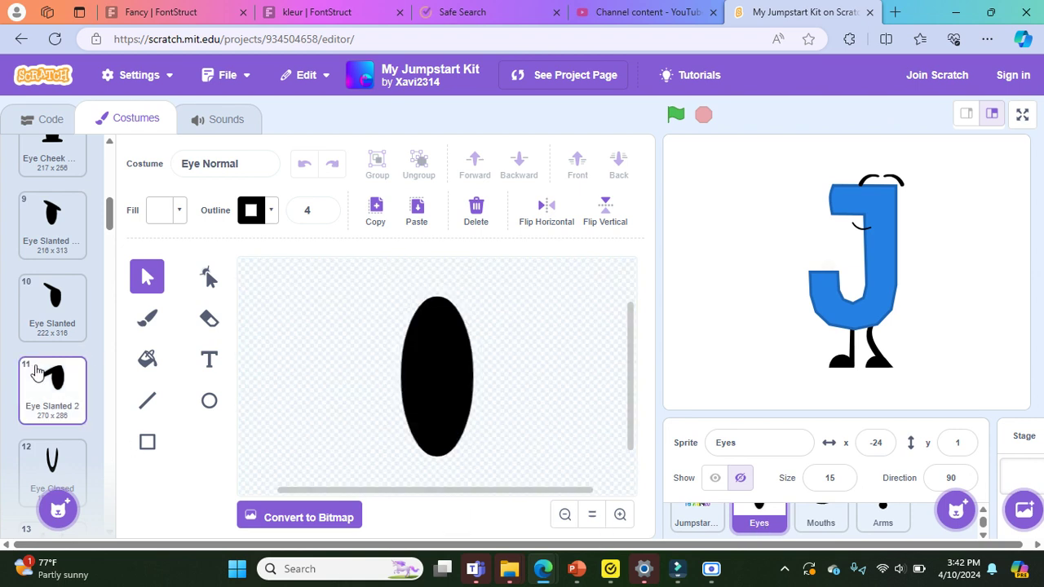
{"action": "scroll", "coordinate": [34, 373], "scroll_direction": "down", "scroll_amount": 8}
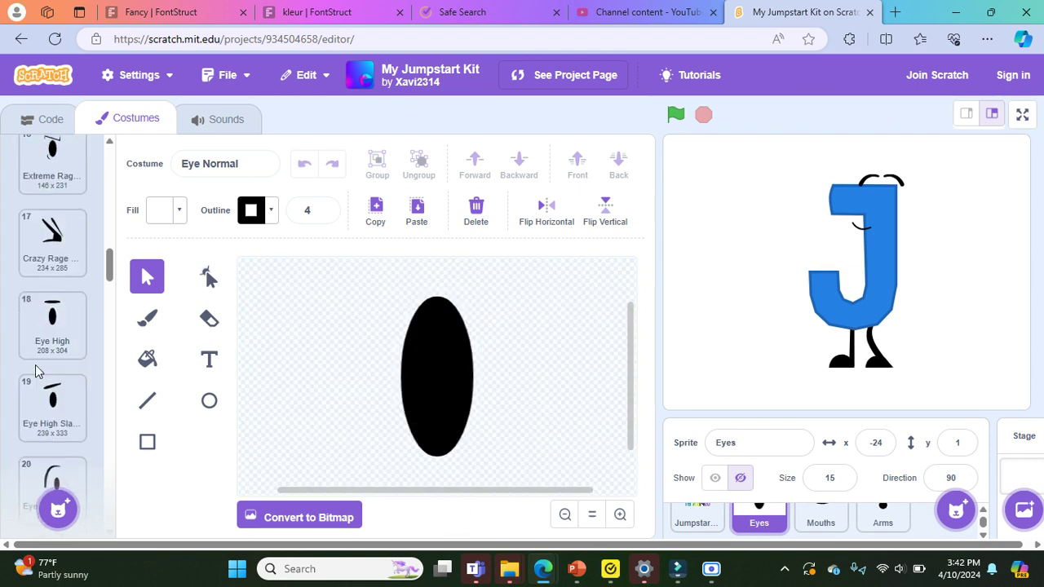
{"action": "scroll", "coordinate": [41, 367], "scroll_direction": "down", "scroll_amount": 4}
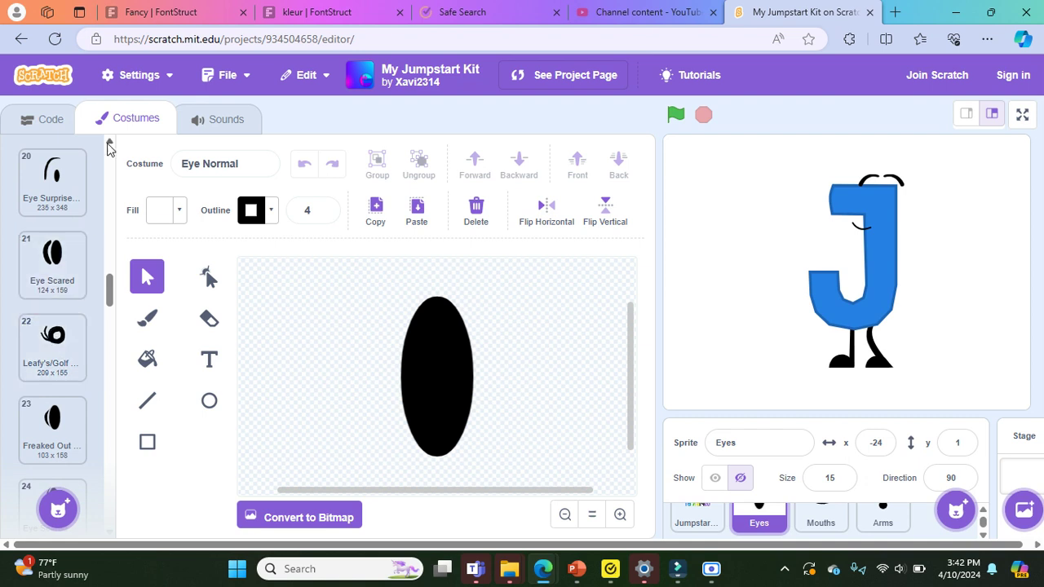
{"action": "left_click", "coordinate": [69, 187]}
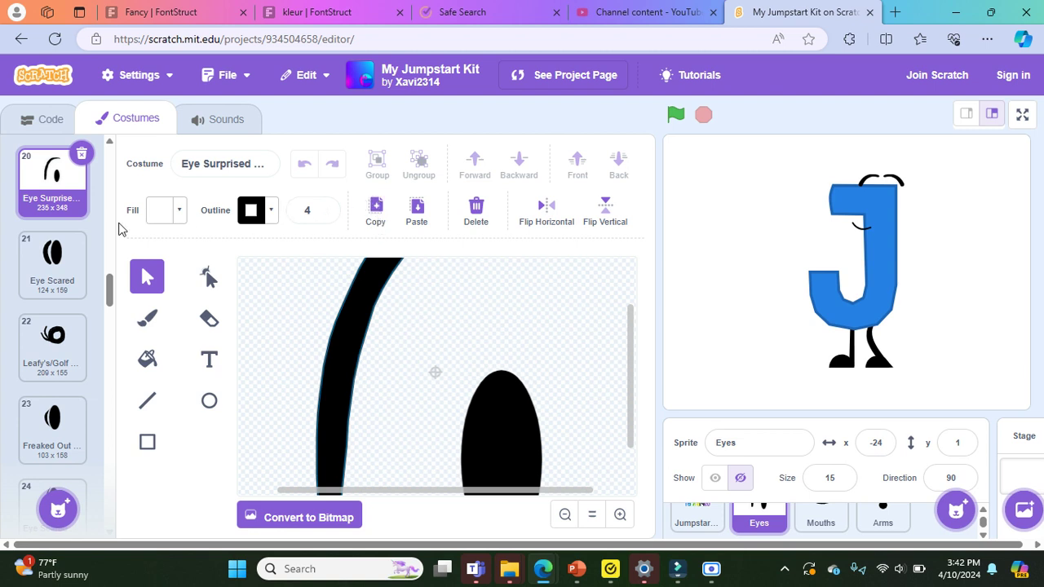
{"action": "scroll", "coordinate": [58, 232], "scroll_direction": "up", "scroll_amount": 4}
{"action": "scroll", "coordinate": [57, 232], "scroll_direction": "up", "scroll_amount": 4}
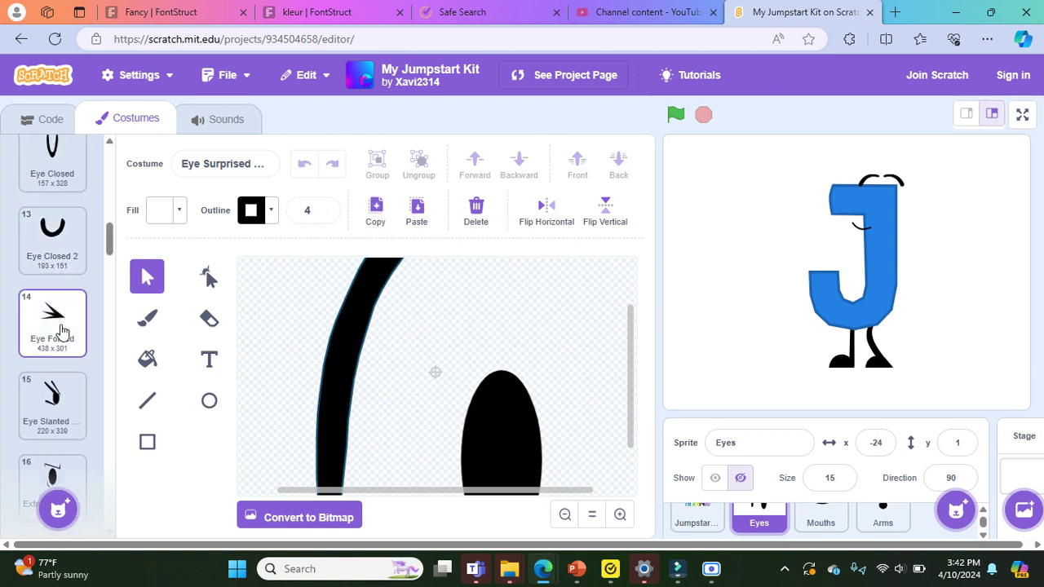
{"action": "scroll", "coordinate": [56, 241], "scroll_direction": "up", "scroll_amount": 1}
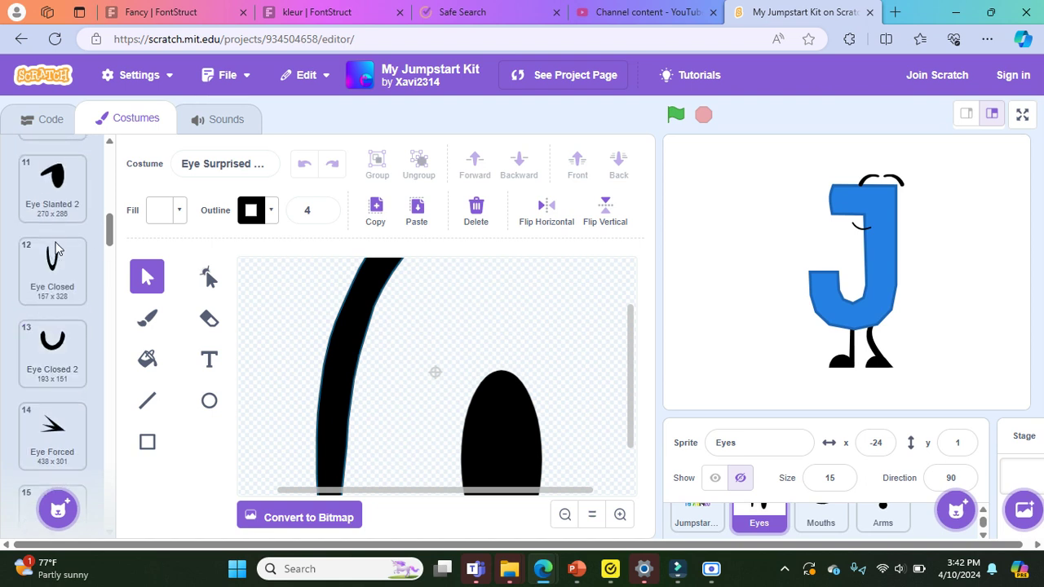
{"action": "left_click", "coordinate": [65, 356]}
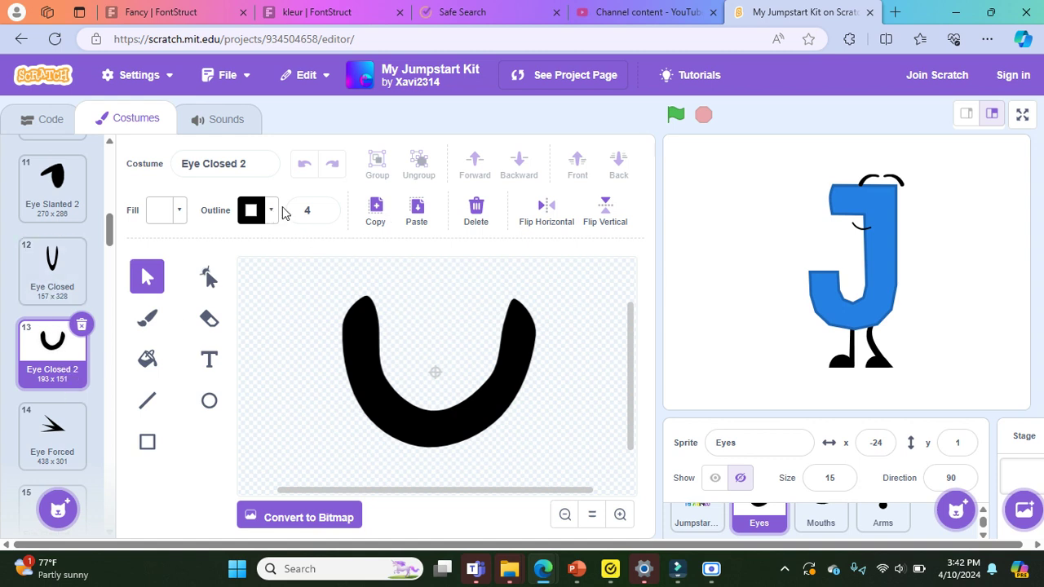
{"action": "left_click", "coordinate": [377, 209]}
{"action": "scroll", "coordinate": [783, 526], "scroll_direction": "down", "scroll_amount": 2}
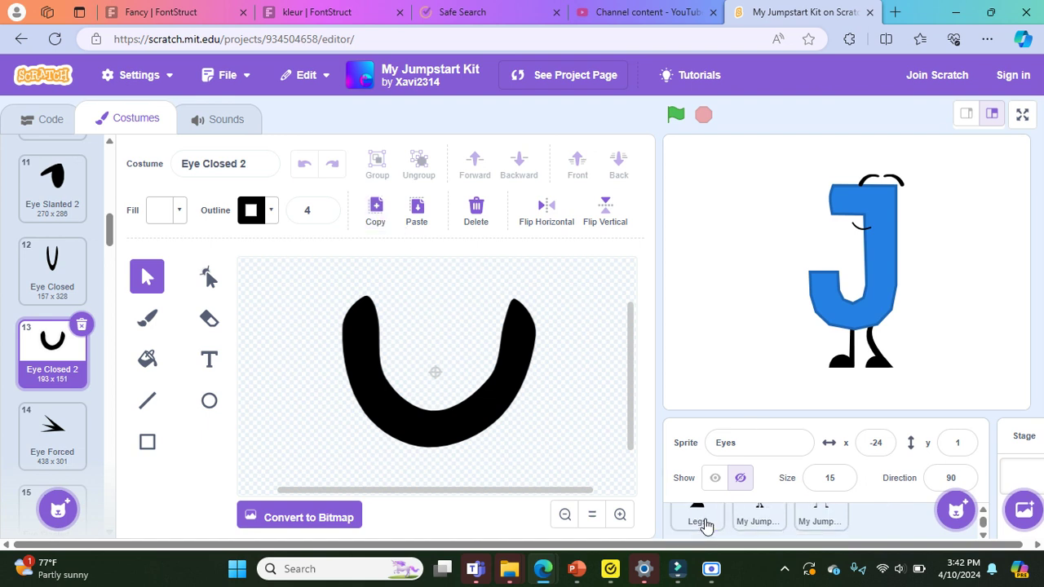
{"action": "left_click", "coordinate": [771, 526]}
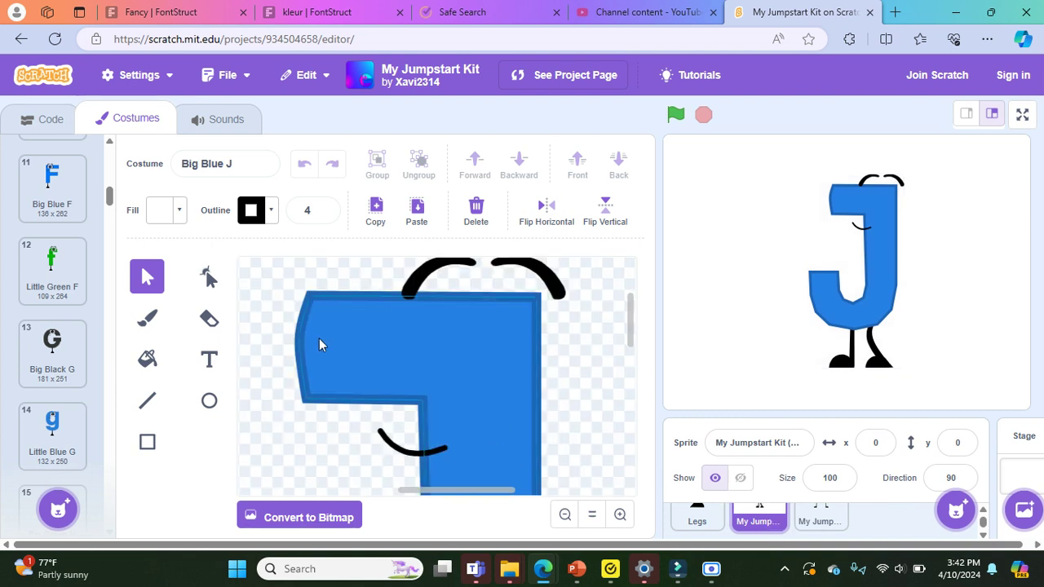
- Paste the closed eye into Big Blue J, shrink it to fit the face, and place it on the letter's upper bar
{"action": "left_click", "coordinate": [416, 212]}
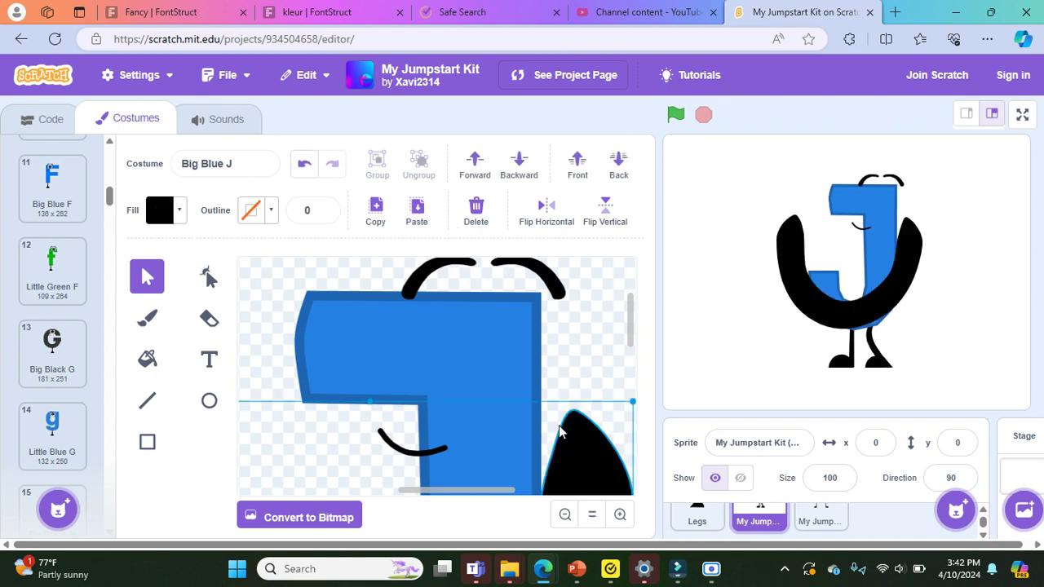
{"action": "left_click", "coordinate": [594, 514]}
{"action": "left_click_drag", "start_coordinate": [512, 451], "coordinate": [442, 326]}
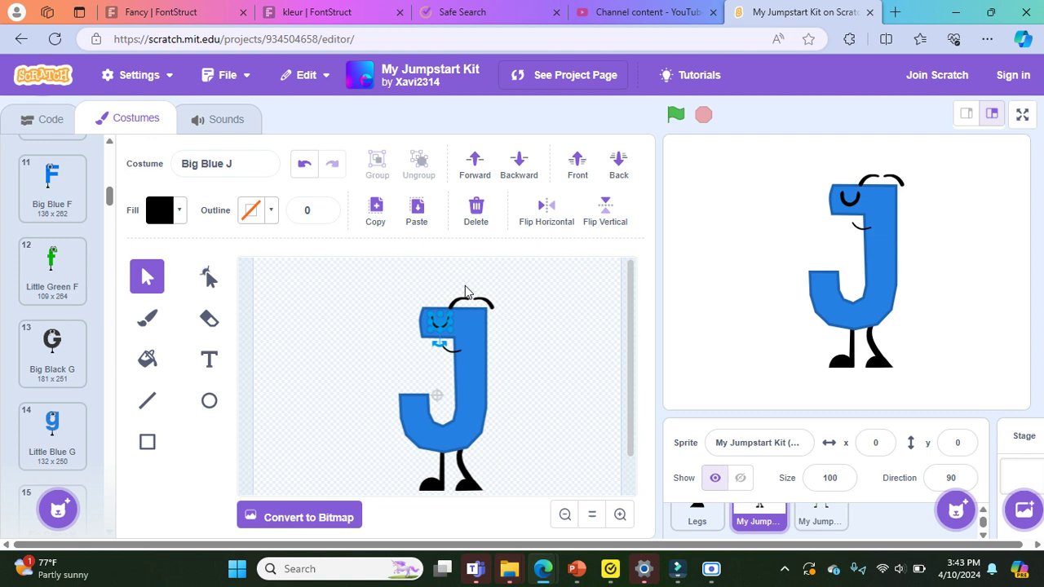
- Try to position a second closed eye slightly to the right of the first on Big Blue J's upper bar
{"action": "key", "text": "Right"}
{"action": "key", "text": "Right"}
{"action": "key", "text": "Right"}
{"action": "key", "text": "Right"}
{"action": "key", "text": "Right"}
{"action": "key", "text": "Right"}
{"action": "key", "text": "Right"}
{"action": "key", "text": "Right"}
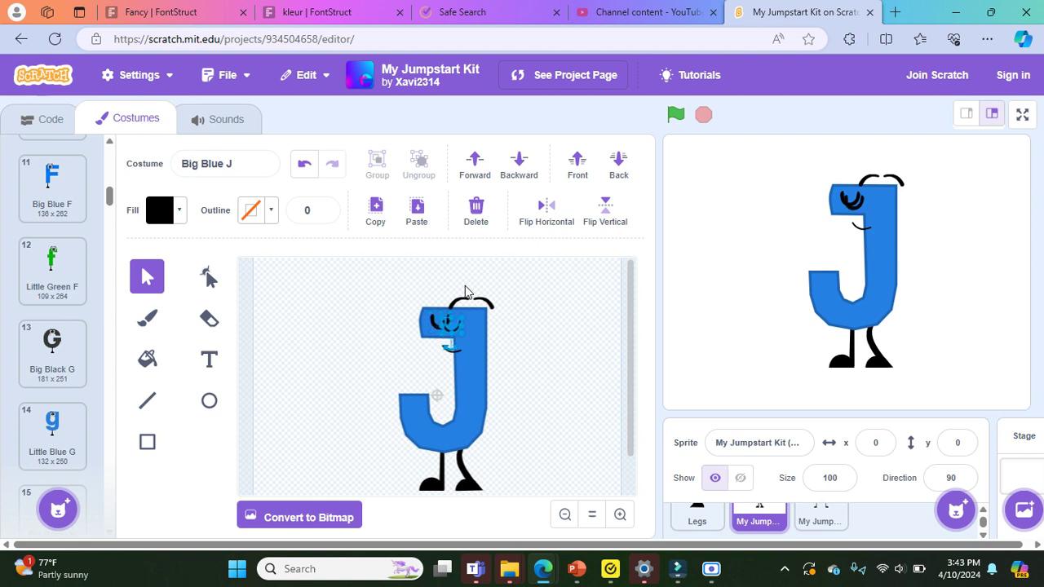
- Undo the second closed eye and step back through the position changes of the first one
{"action": "left_click", "coordinate": [304, 164]}
{"action": "left_click", "coordinate": [305, 164]}
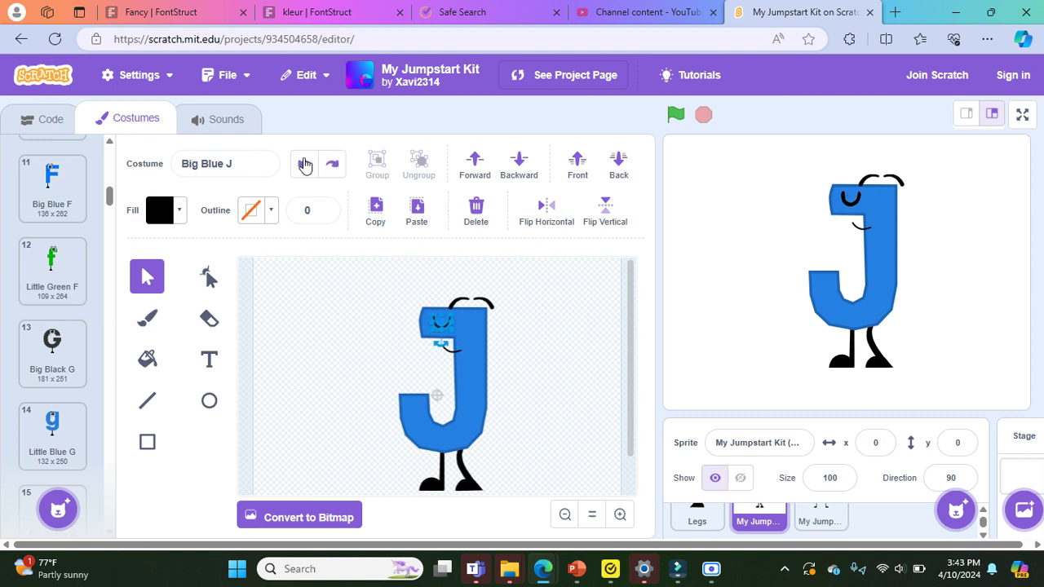
{"action": "left_click", "coordinate": [304, 164]}
{"action": "left_click", "coordinate": [304, 164]}
{"action": "left_click", "coordinate": [304, 164]}
{"action": "left_click", "coordinate": [304, 164]}
{"action": "left_click", "coordinate": [304, 164]}
{"action": "left_click", "coordinate": [304, 164]}
{"action": "left_click", "coordinate": [304, 164]}
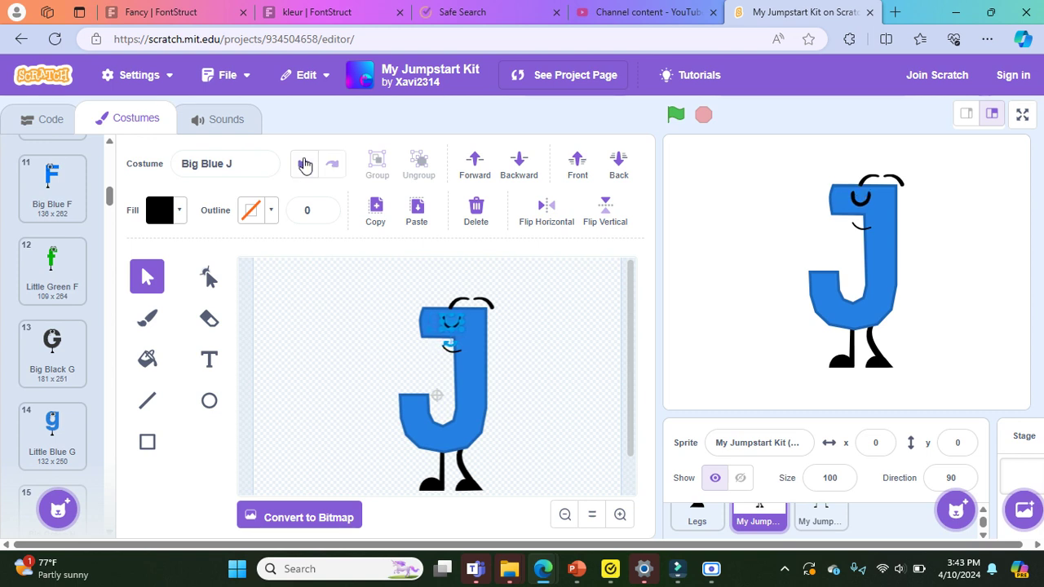
{"action": "left_click", "coordinate": [304, 164]}
{"action": "left_click", "coordinate": [305, 165]}
{"action": "left_click", "coordinate": [306, 168]}
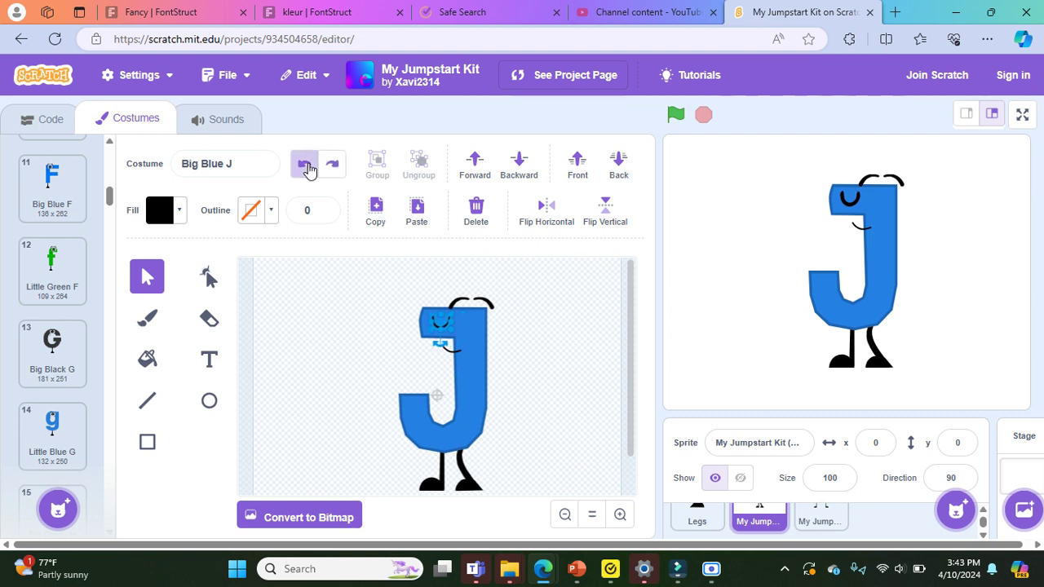
{"action": "left_click", "coordinate": [309, 170]}
- Redo the closed eye's position changes, and undo all edits back to before the eye was pasted into Big Blue J
{"action": "left_click", "coordinate": [332, 165]}
{"action": "left_click", "coordinate": [333, 165]}
{"action": "left_click", "coordinate": [333, 165]}
{"action": "left_click", "coordinate": [333, 166]}
{"action": "left_click", "coordinate": [333, 165]}
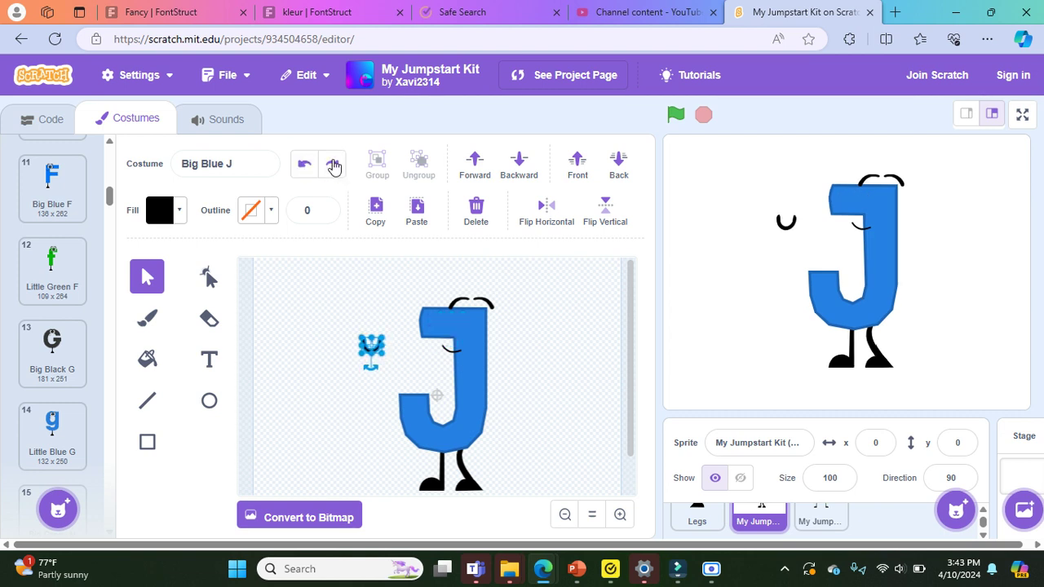
{"action": "left_click", "coordinate": [334, 166]}
{"action": "left_click", "coordinate": [333, 166]}
{"action": "left_click", "coordinate": [333, 166]}
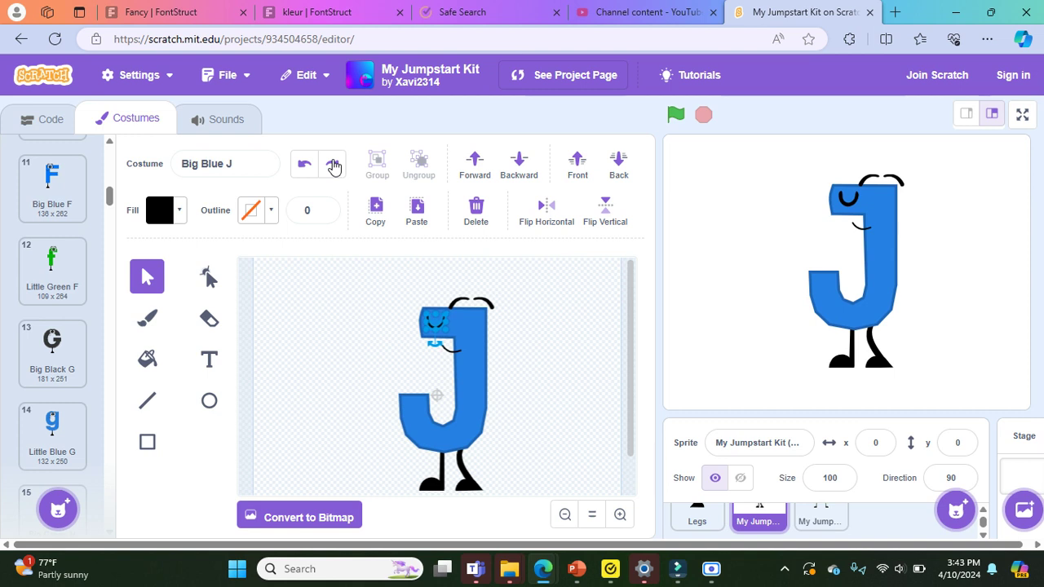
{"action": "left_click", "coordinate": [334, 167]}
{"action": "left_click", "coordinate": [334, 167]}
{"action": "left_click", "coordinate": [333, 167]}
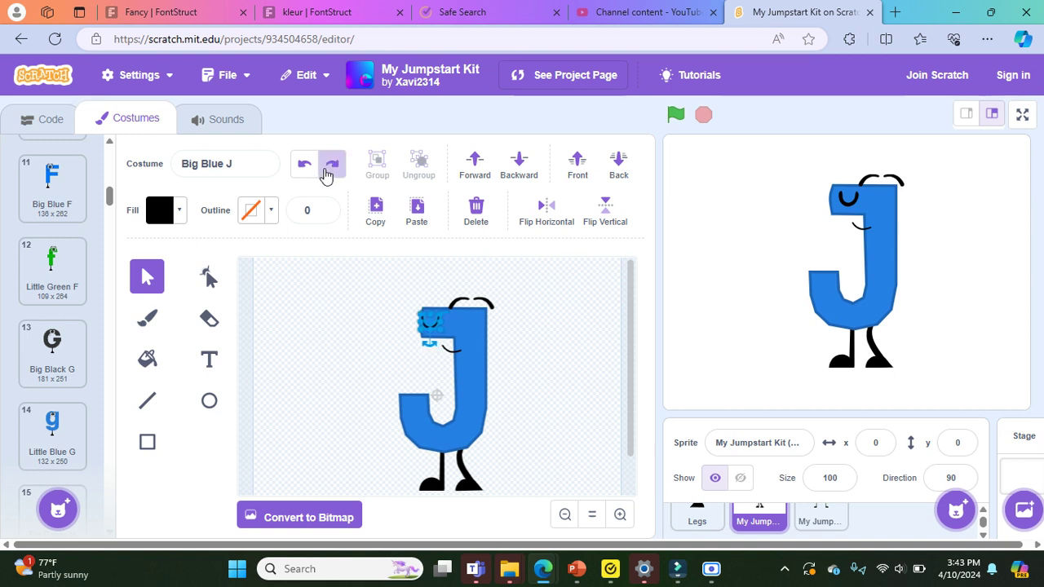
{"action": "left_click", "coordinate": [330, 166]}
{"action": "left_click", "coordinate": [331, 166]}
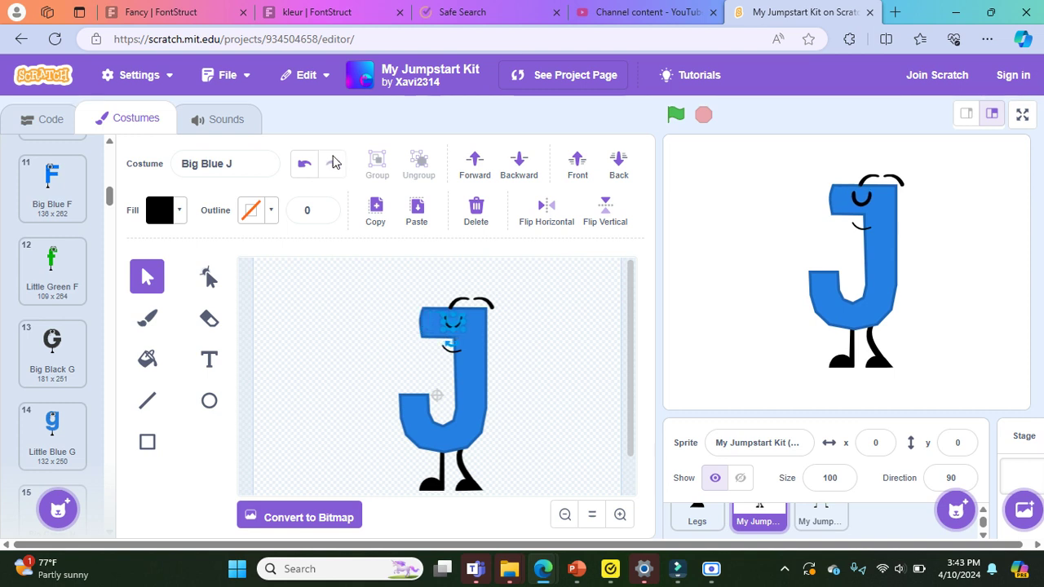
{"action": "left_click", "coordinate": [305, 166]}
{"action": "left_click", "coordinate": [305, 166]}
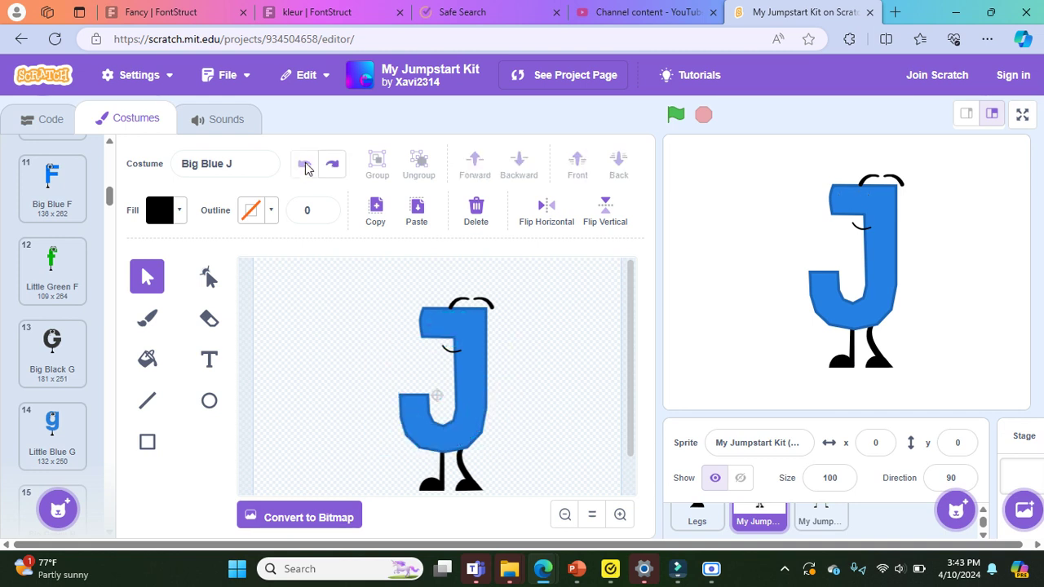
- Redo the closed eye paste in Big Blue J, shrink it, and place a pair of closed eyes on the letter's upper bar
{"action": "left_click", "coordinate": [332, 165]}
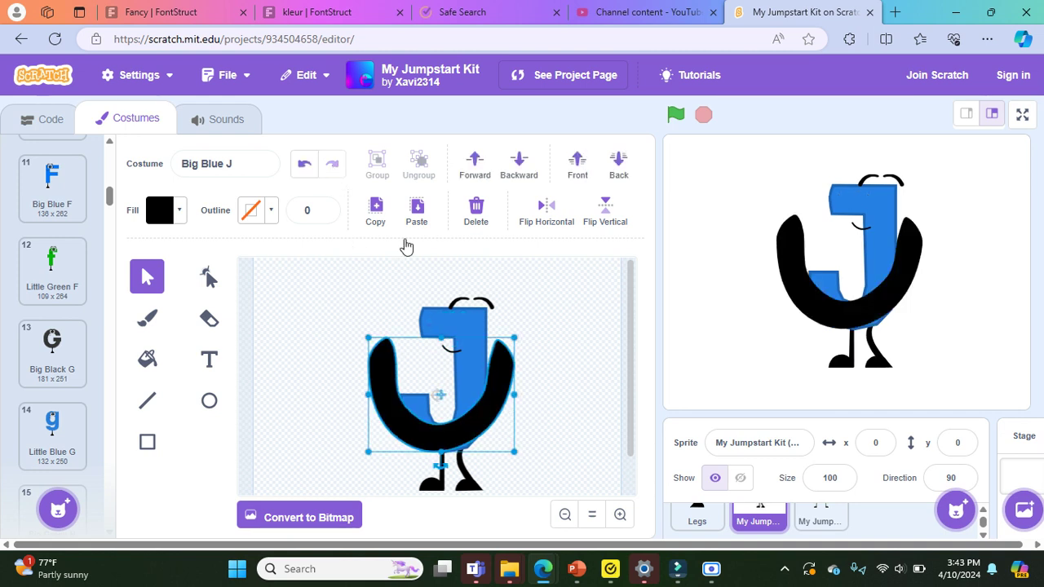
{"action": "left_click_drag", "start_coordinate": [524, 462], "coordinate": [454, 329]}
{"action": "left_click", "coordinate": [576, 325]}
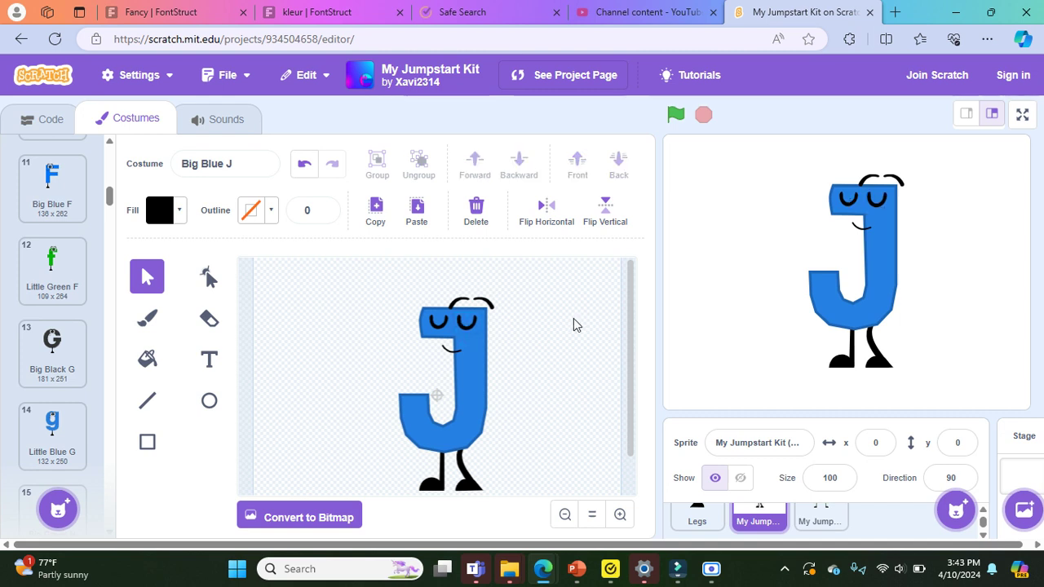
- Open the Edge extension management page and repair the Scratch Addons and ScratchTools extensions
{"action": "left_click", "coordinate": [850, 40]}
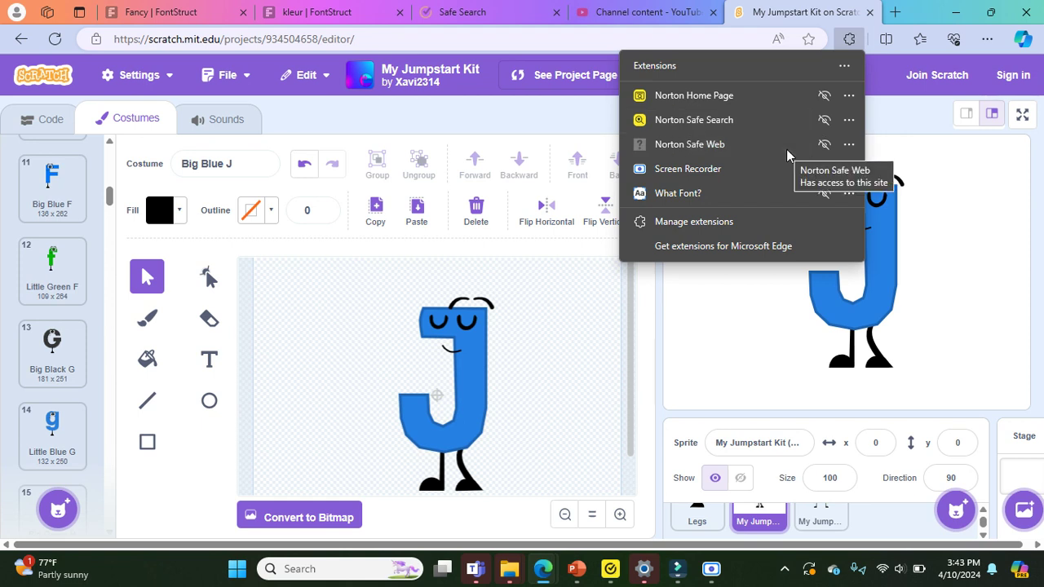
{"action": "left_click", "coordinate": [755, 227]}
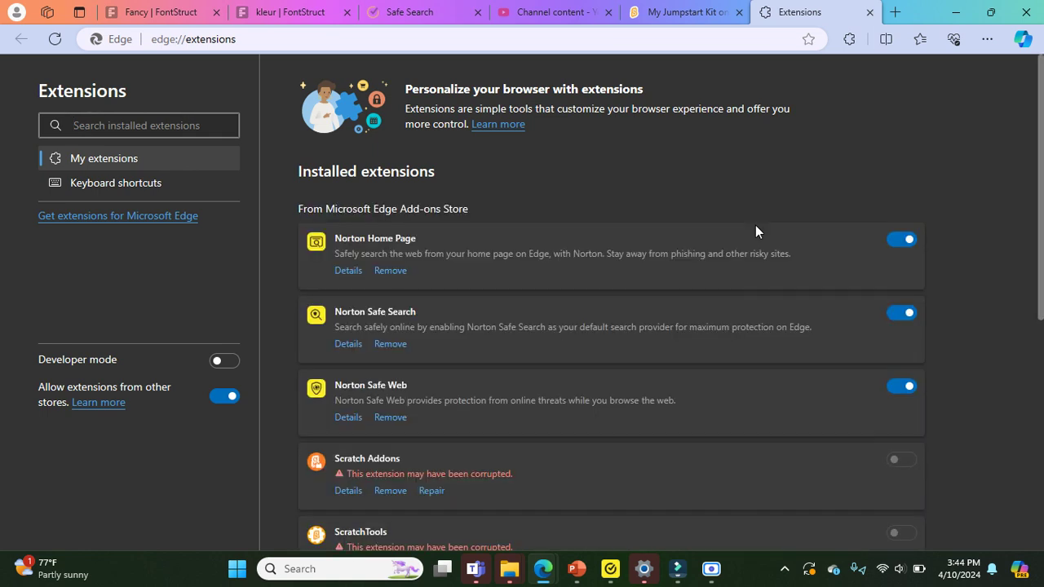
{"action": "scroll", "coordinate": [756, 225], "scroll_direction": "down", "scroll_amount": 1}
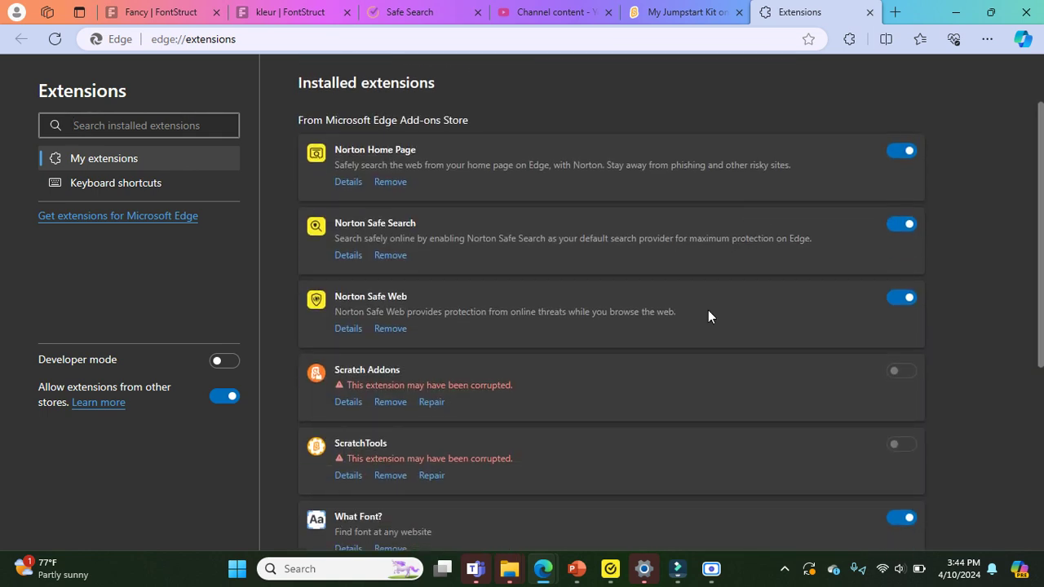
{"action": "left_click", "coordinate": [434, 406]}
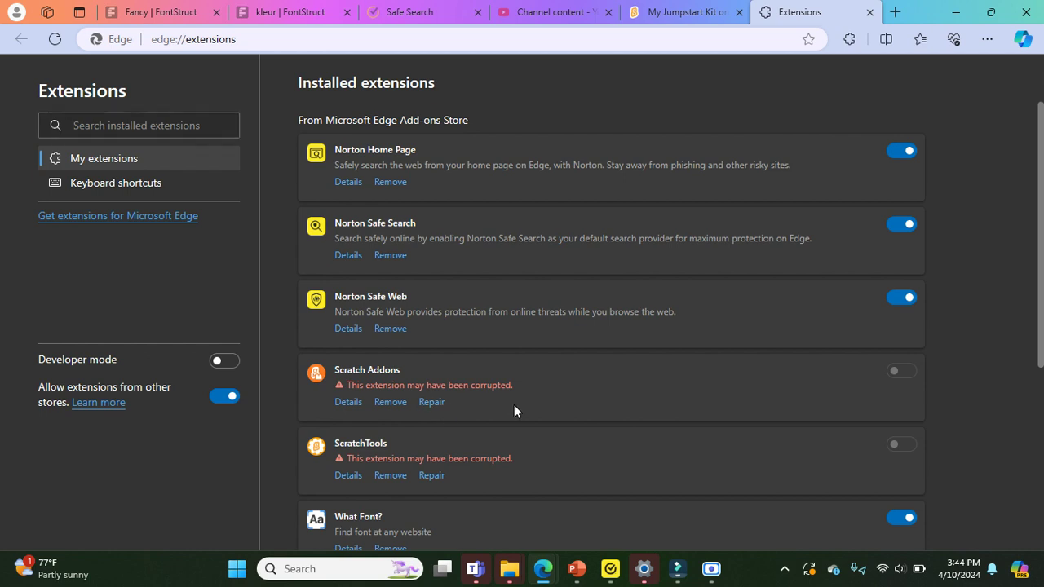
{"action": "left_click", "coordinate": [432, 403]}
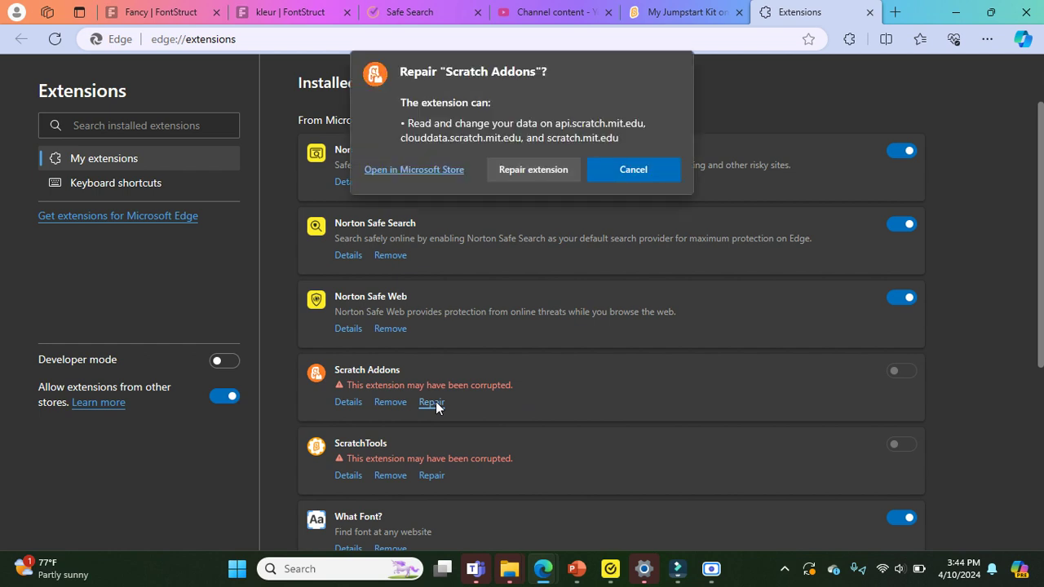
{"action": "left_click", "coordinate": [519, 168]}
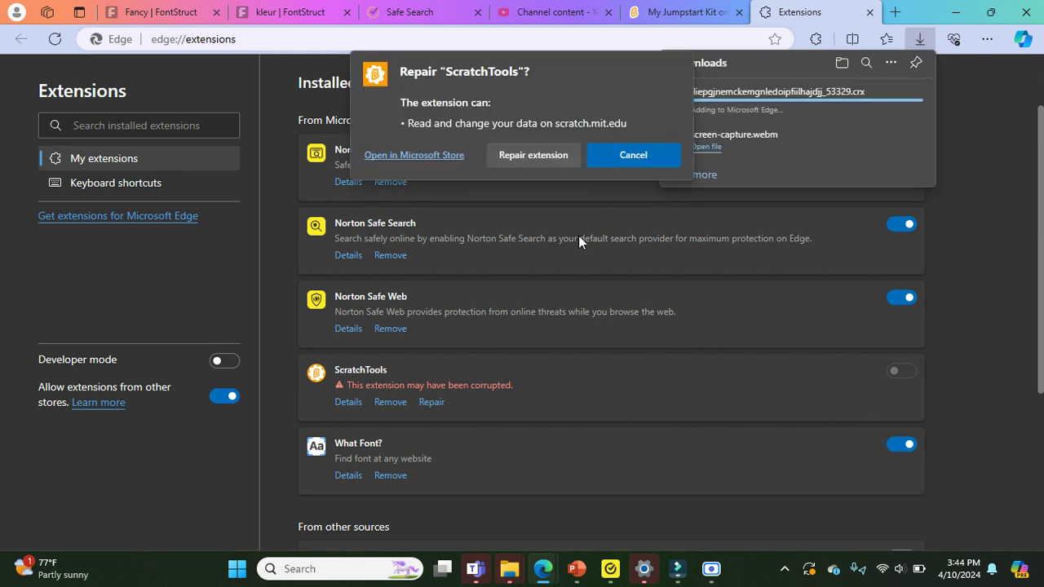
{"action": "left_click", "coordinate": [532, 154]}
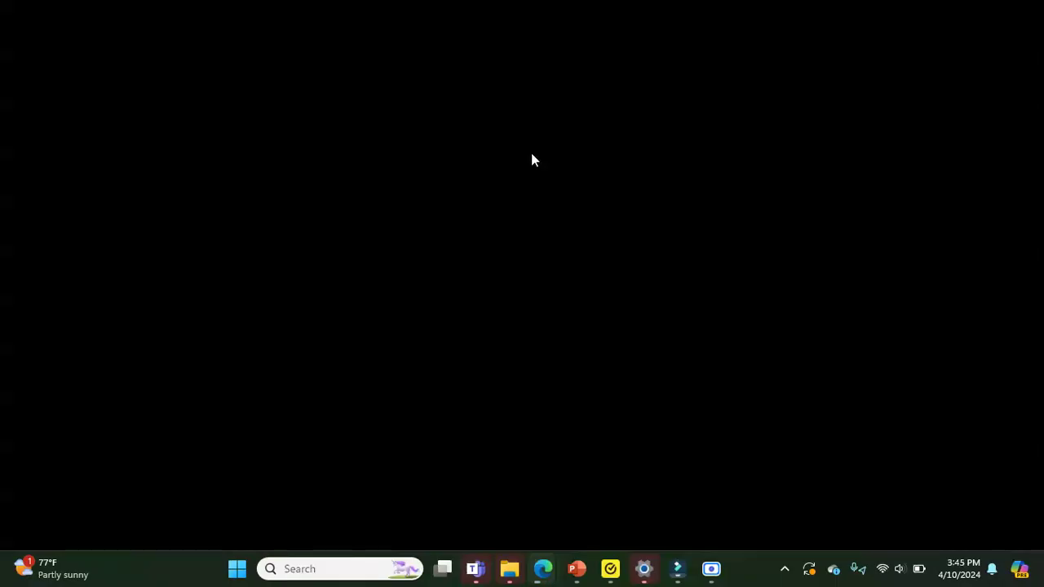
{"action": "left_click", "coordinate": [711, 568]}
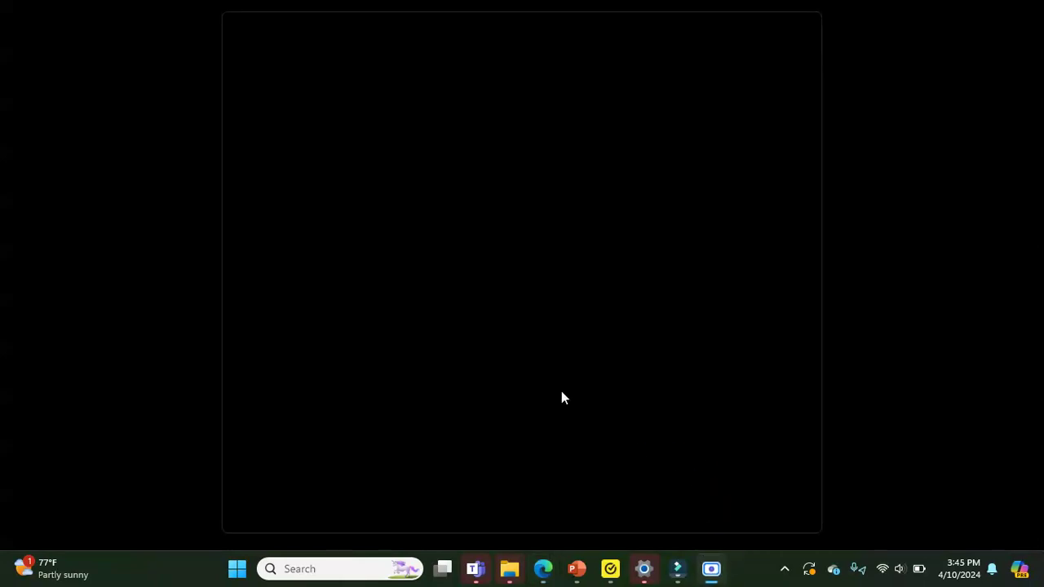